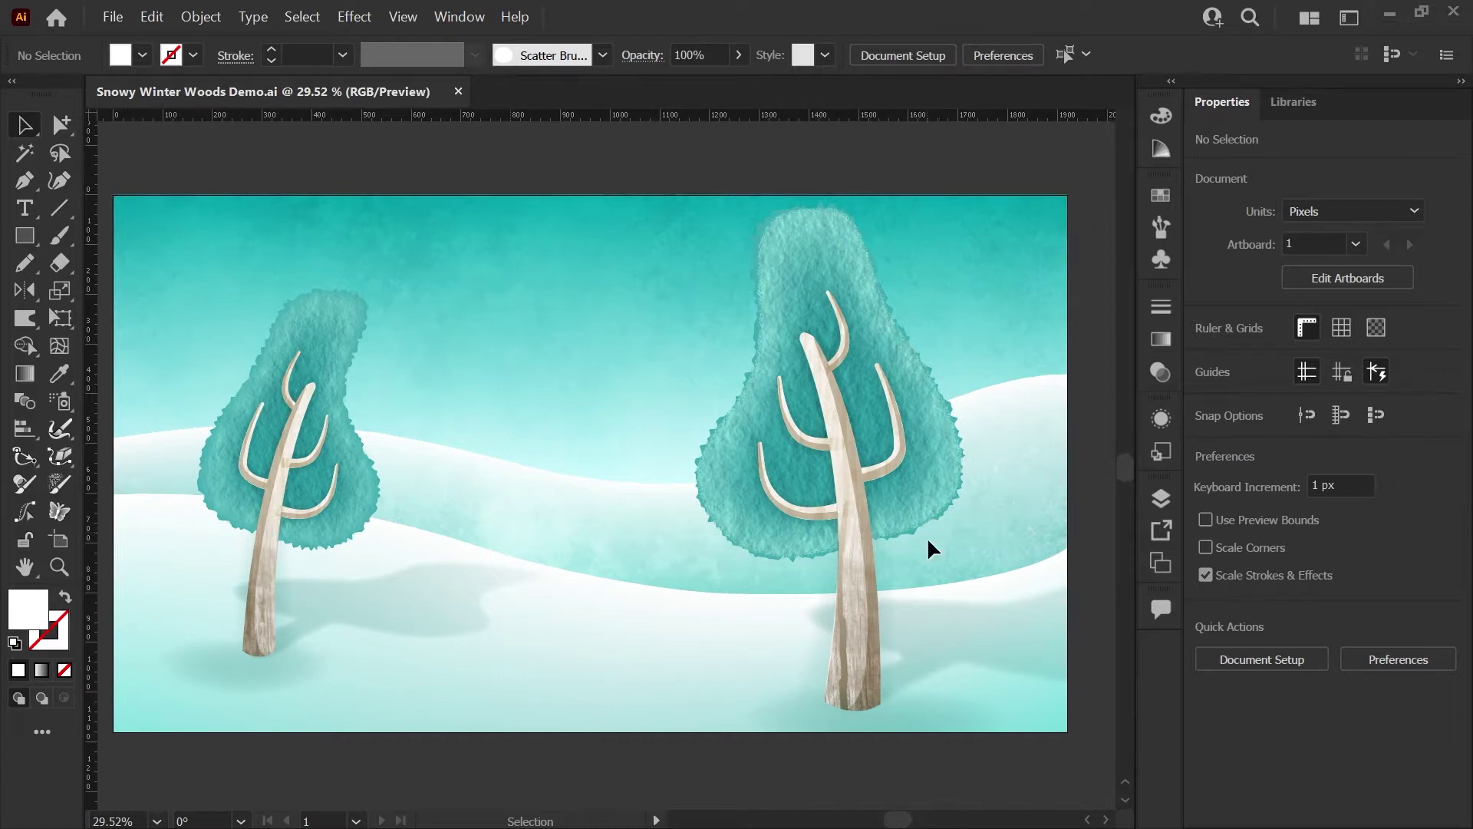
Draw an 8 × 8 px white circle on the pasteboard right of the artboard and zoom in on it
left_click_drag(1075, 458, 586, 459)
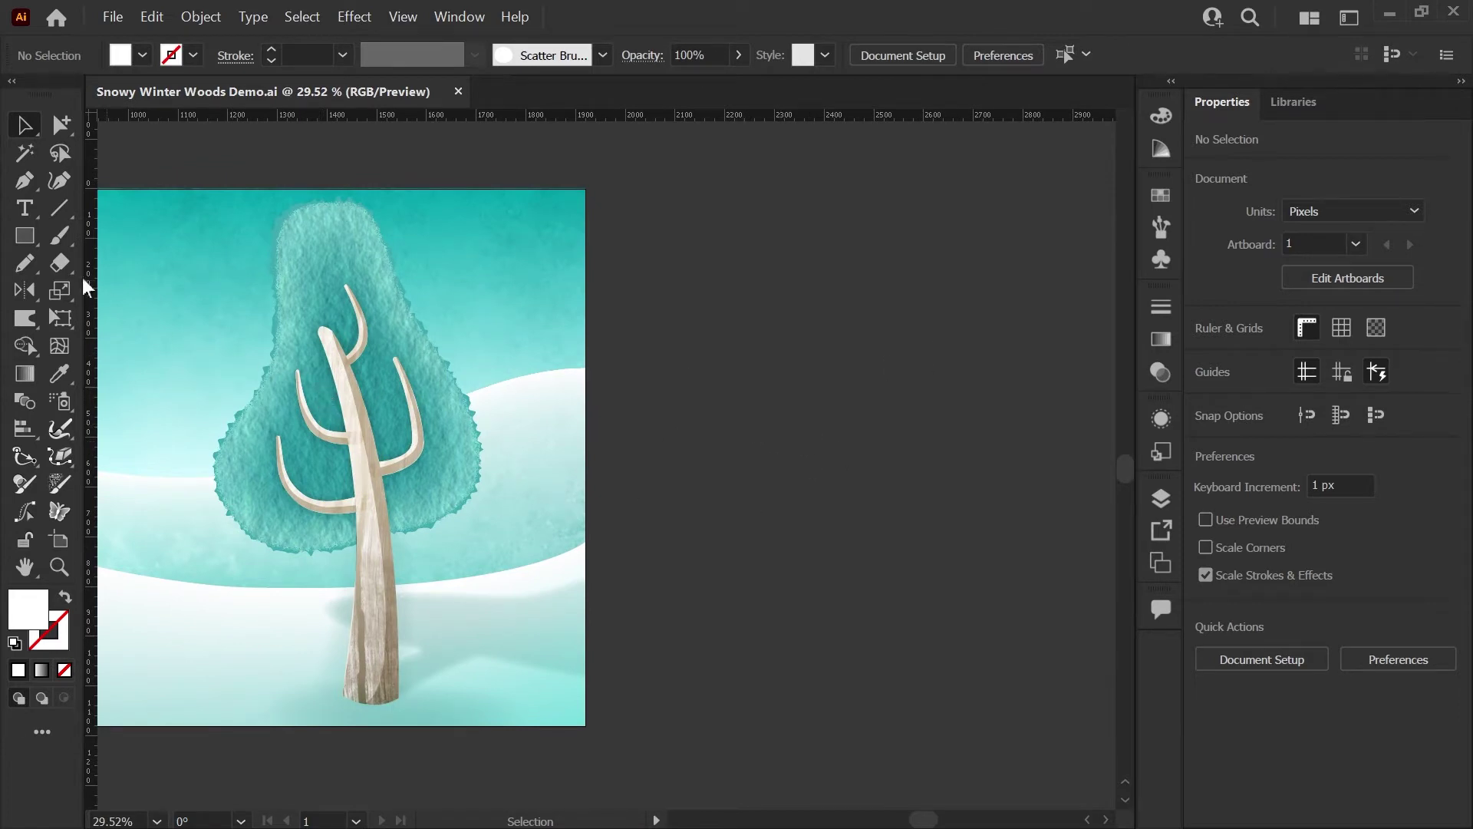
left_click_drag(25, 236, 74, 292)
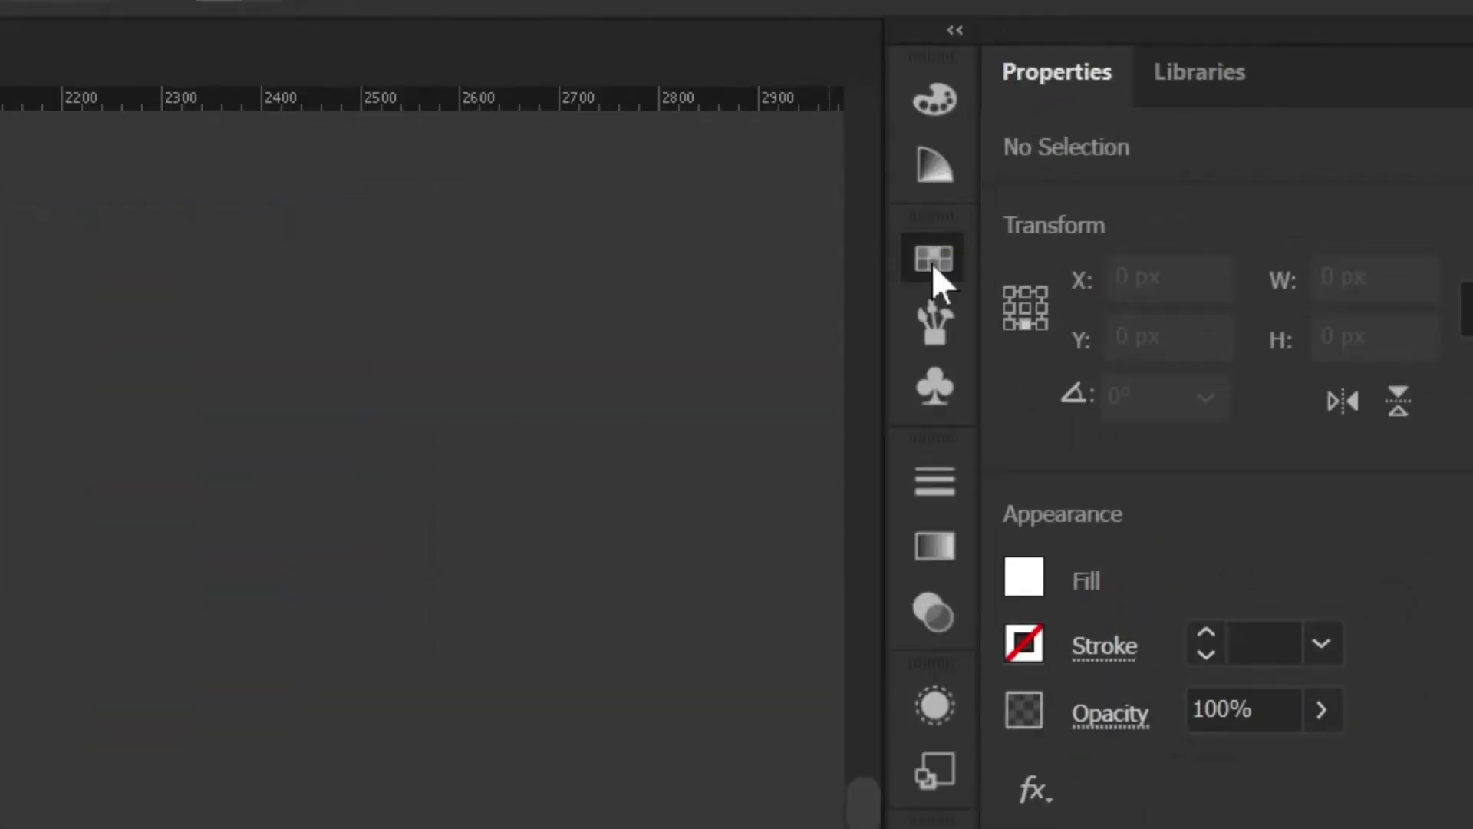
left_click(1161, 196)
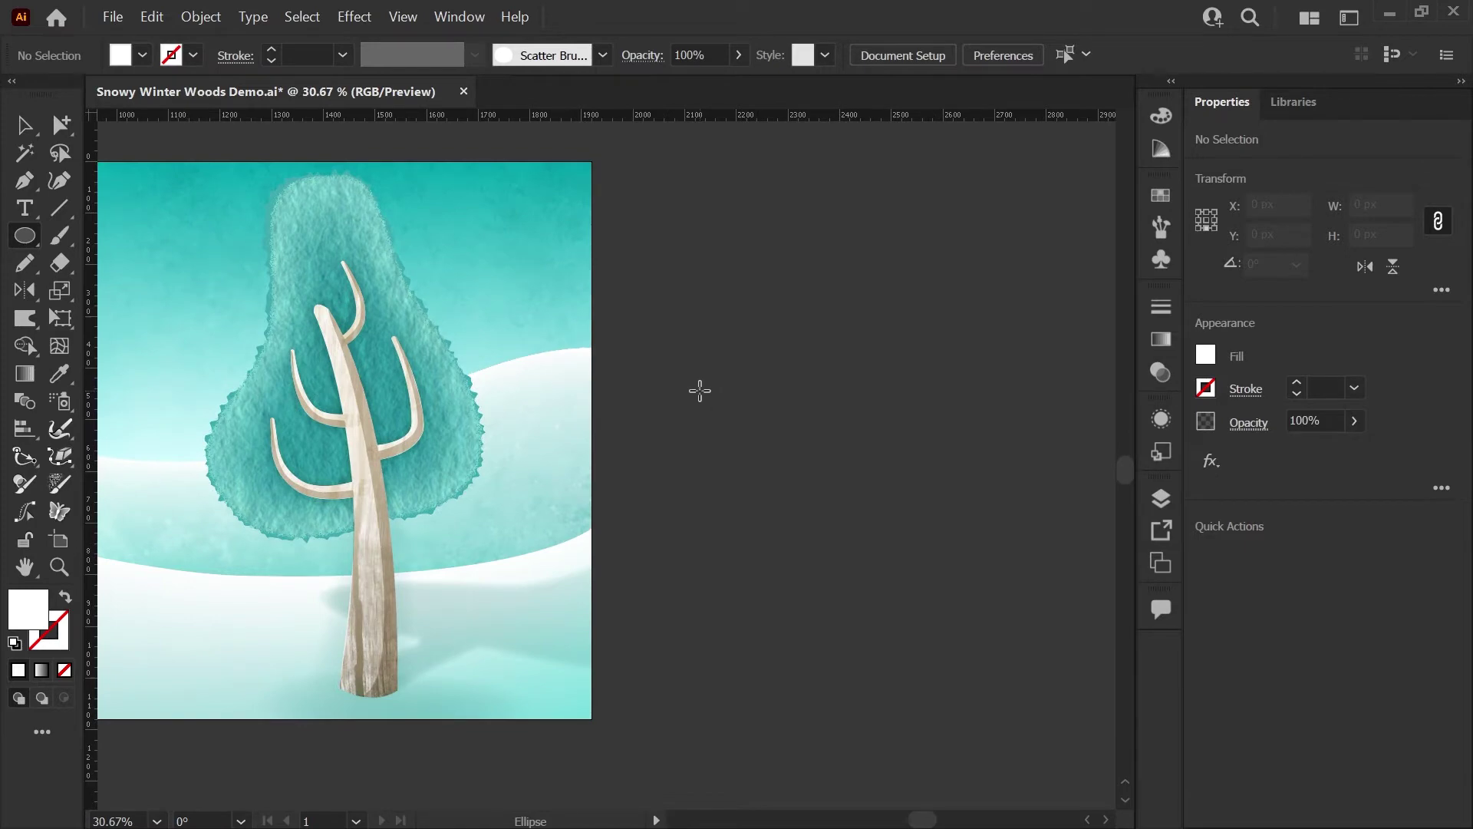
left_click(700, 391)
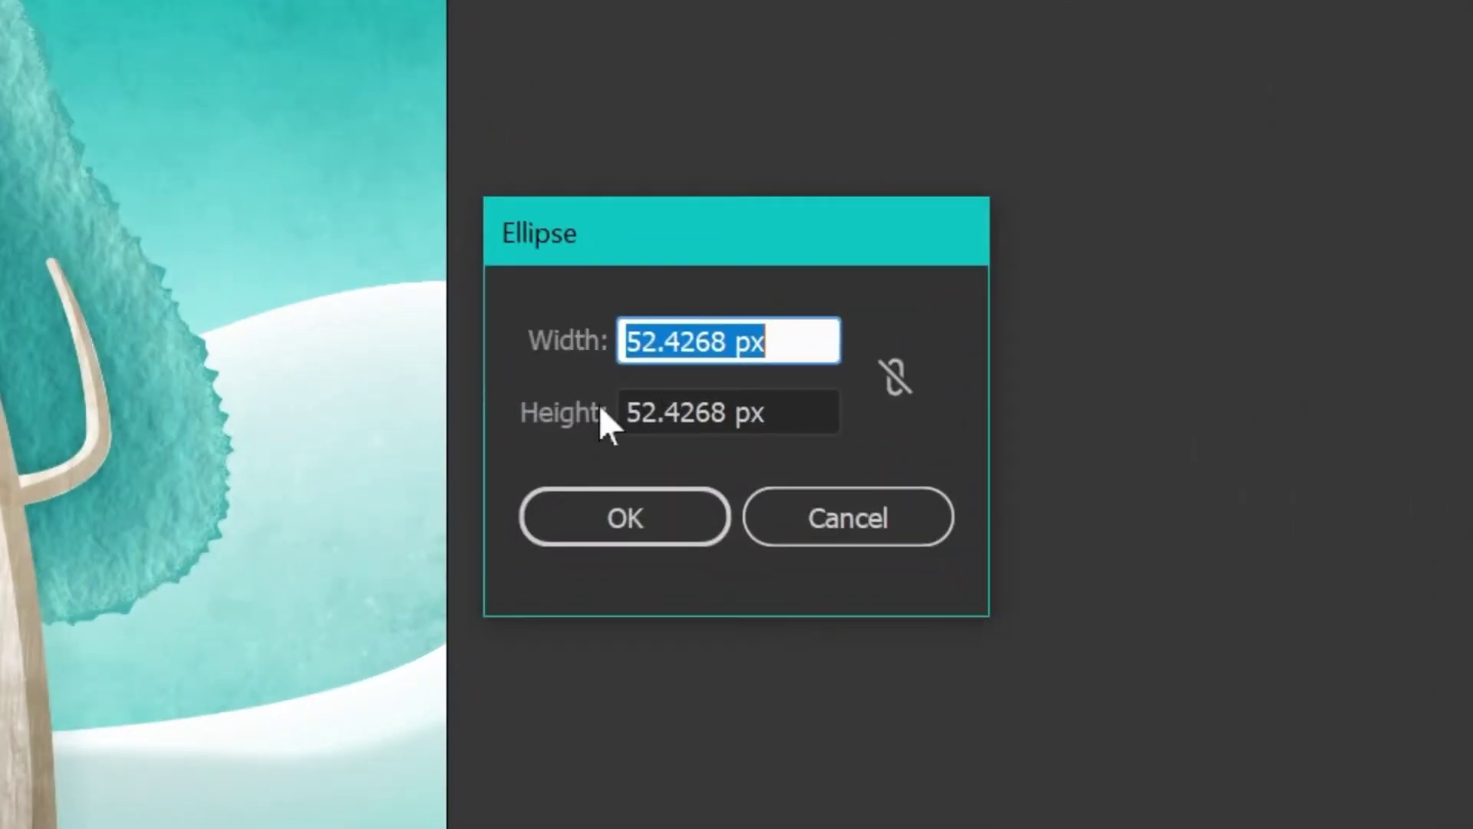
type("8")
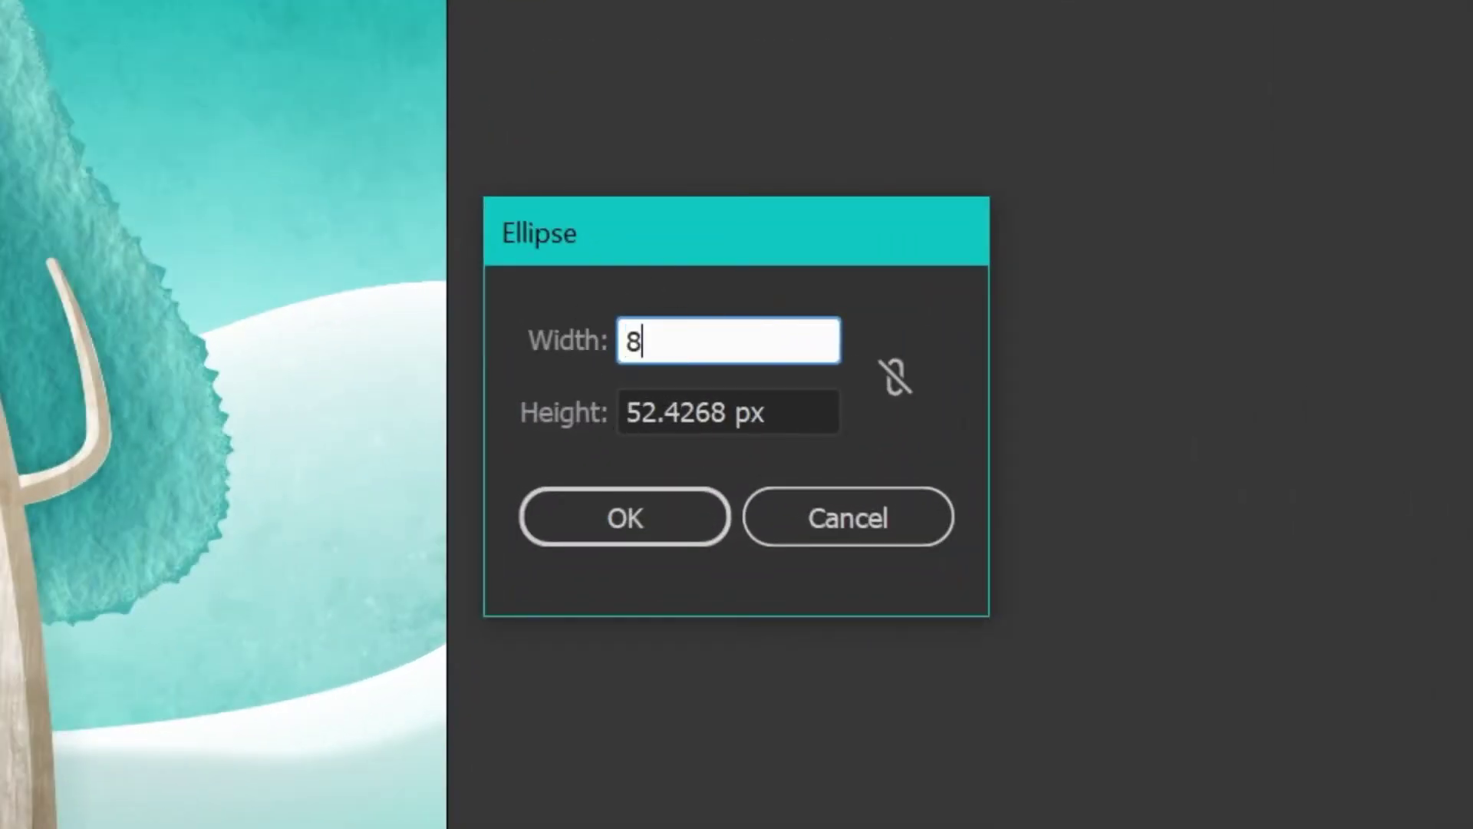
key("Tab")
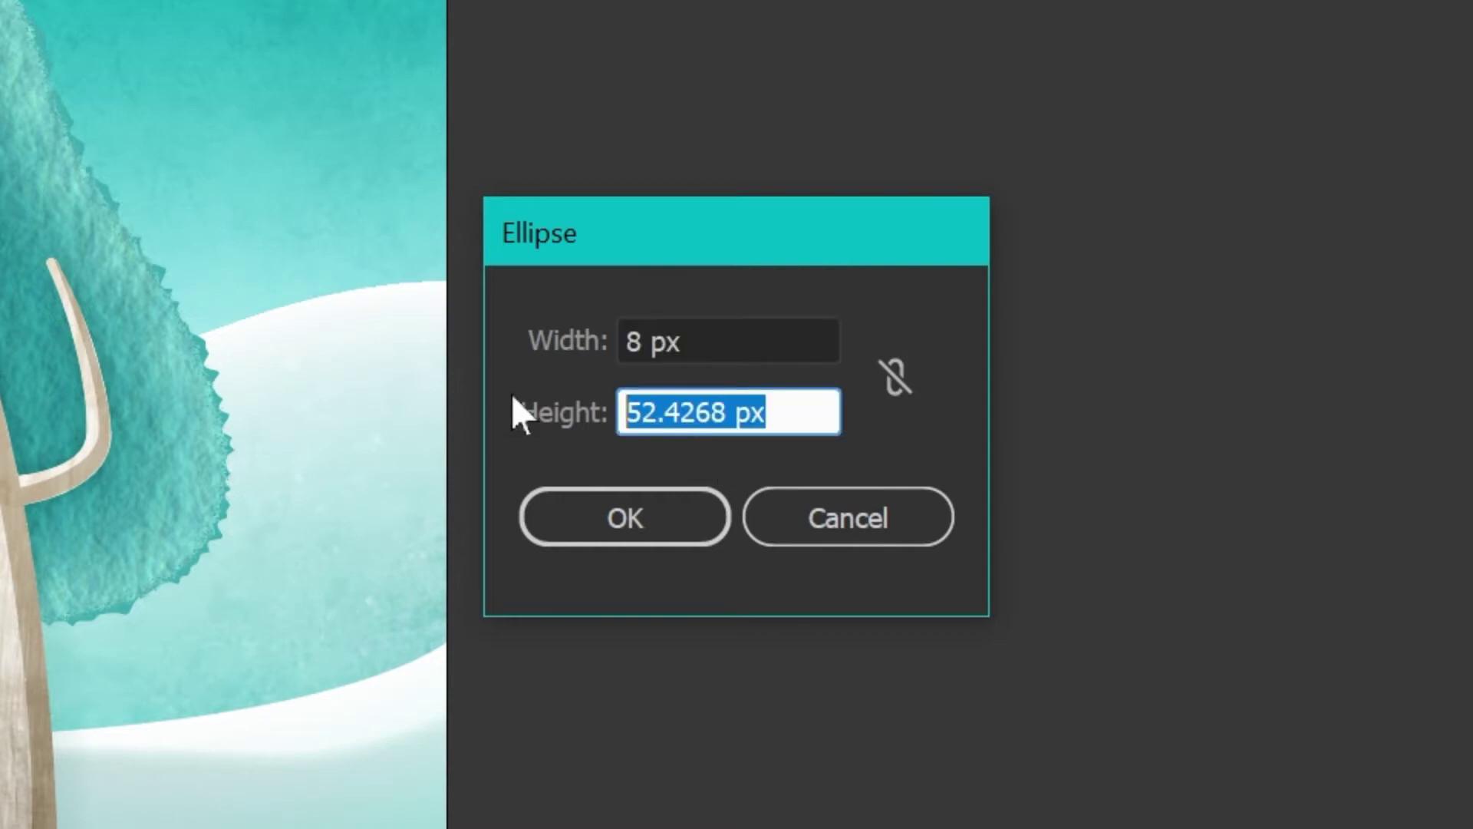
type("8")
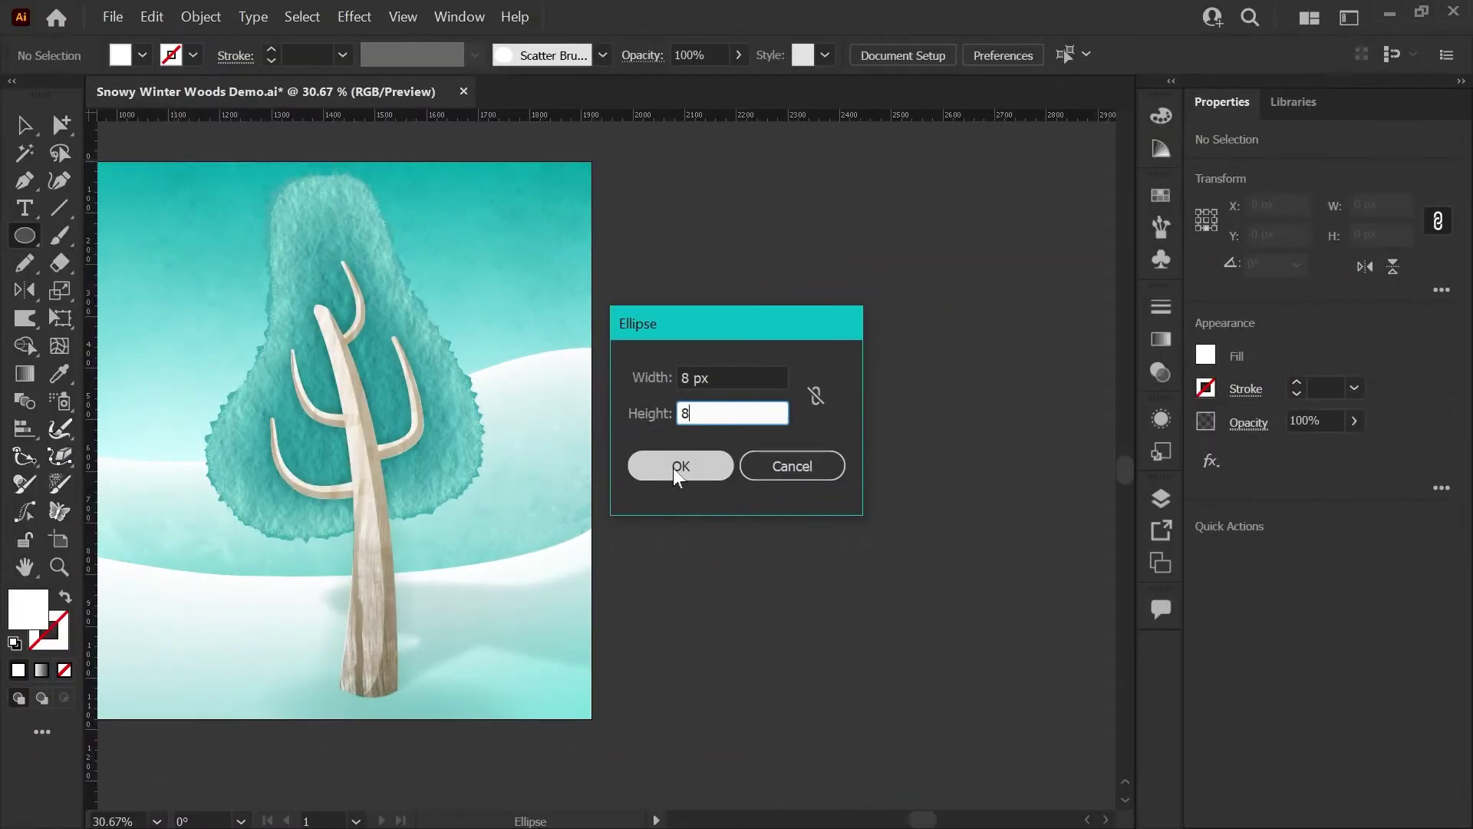
left_click(680, 467)
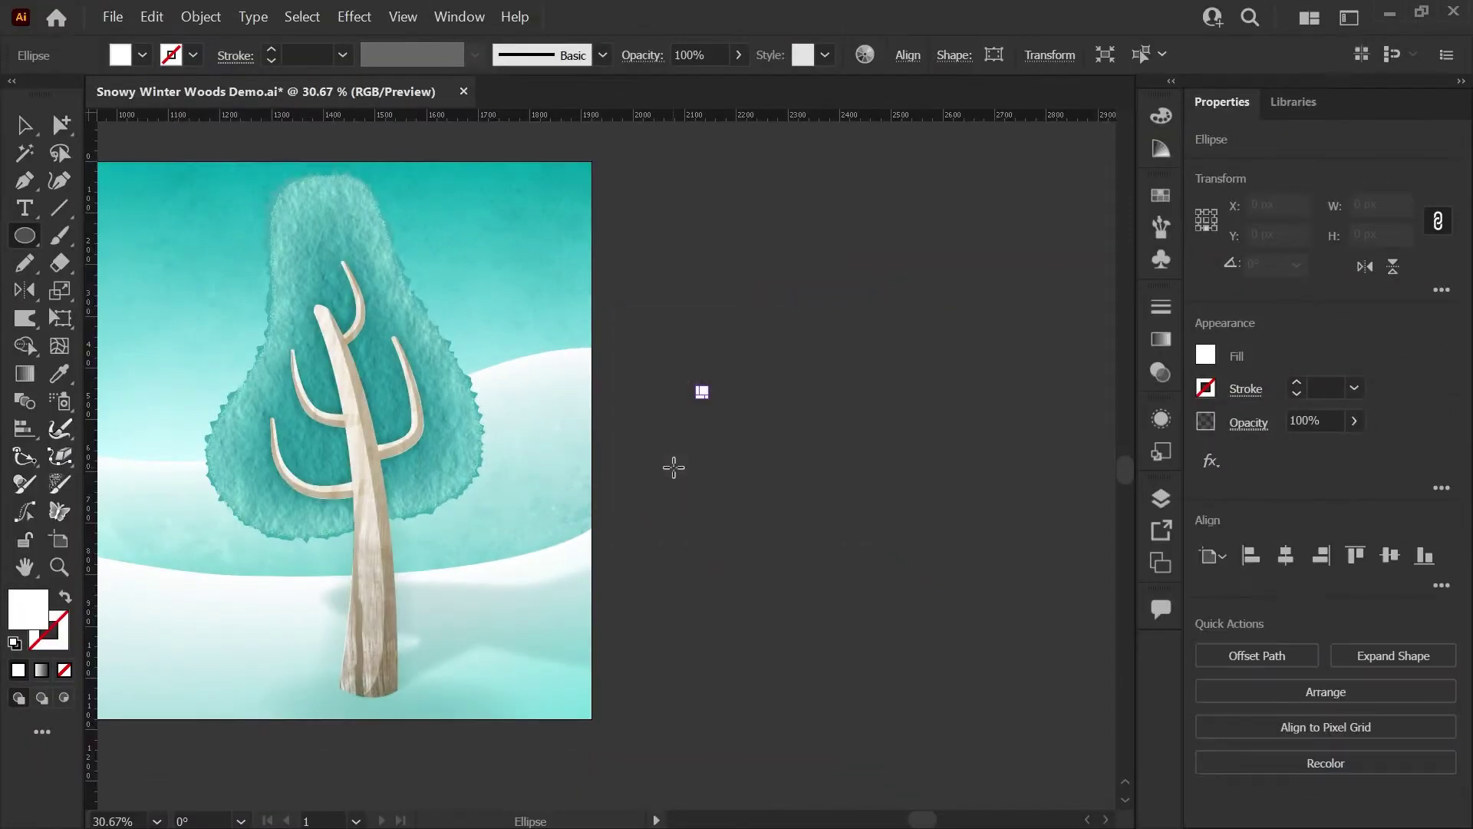
key("ctrl+shift+a")
key("z")
left_click_drag(726, 361, 645, 293)
Drag the circle's anchors with Direct Selection into a lumpy, flat-bottomed snowflake blob
key("l")
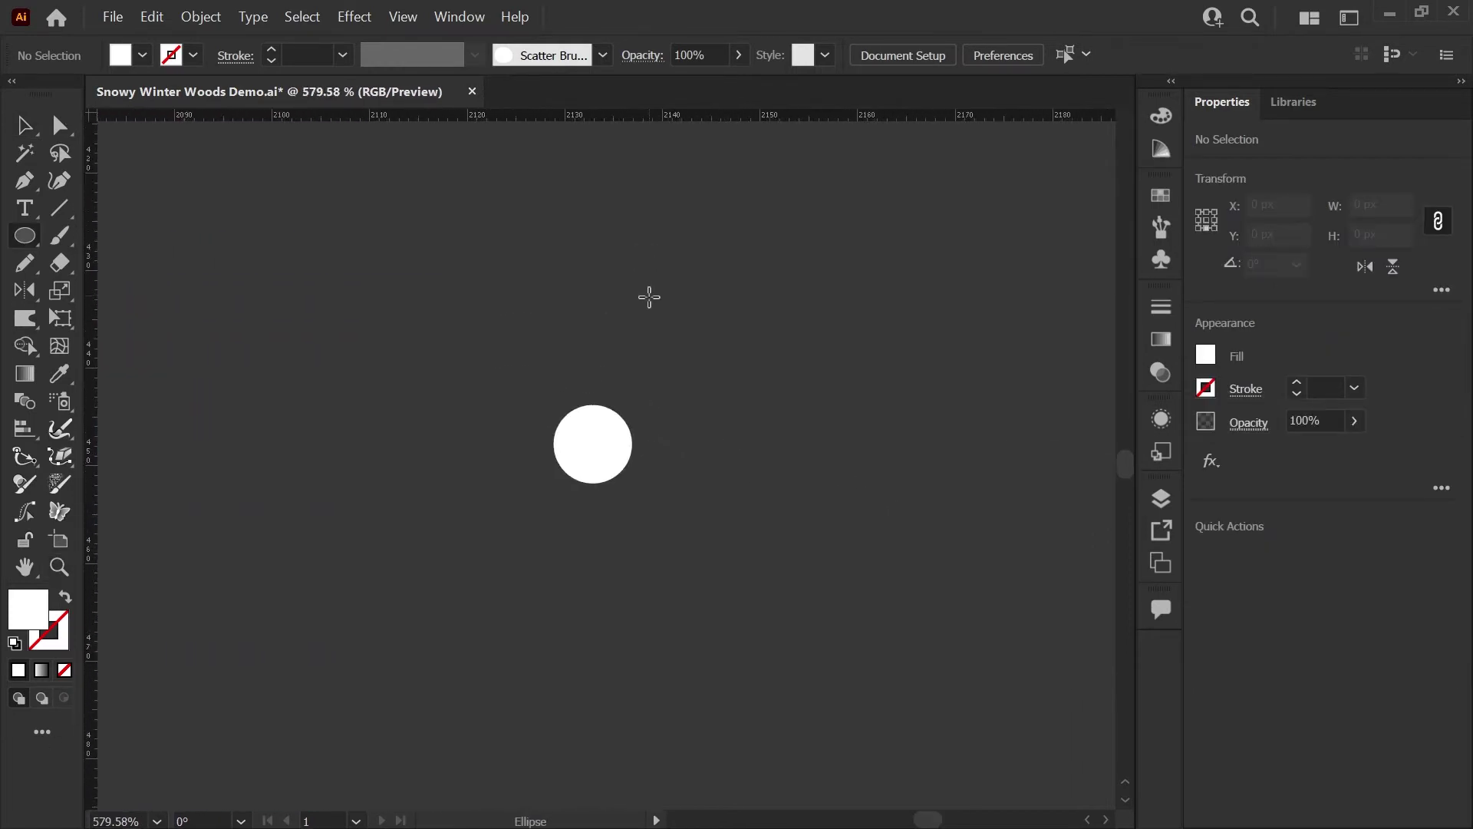
key("a")
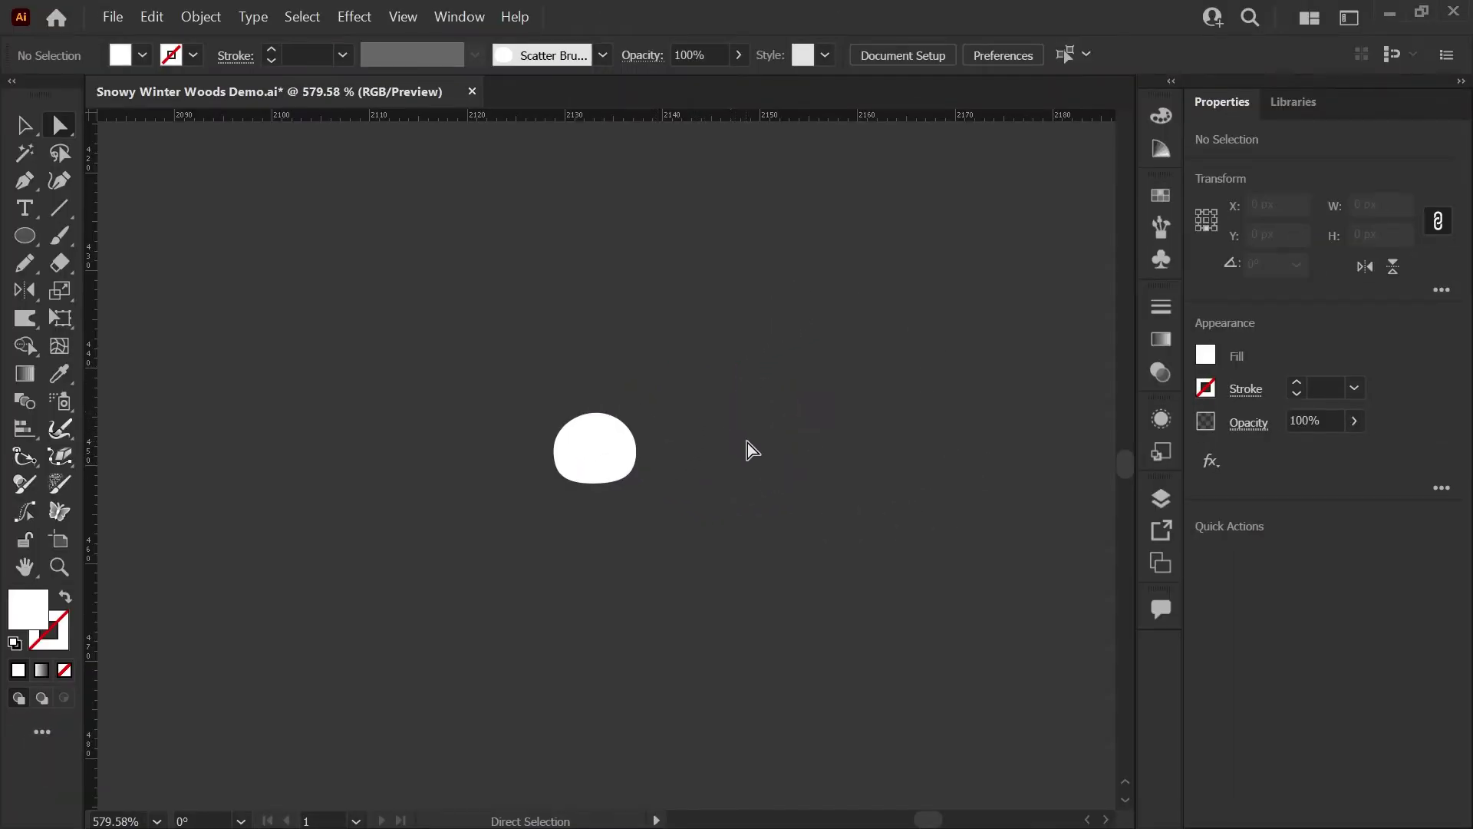
Zoom back out and select the small snowflake blob
key("z")
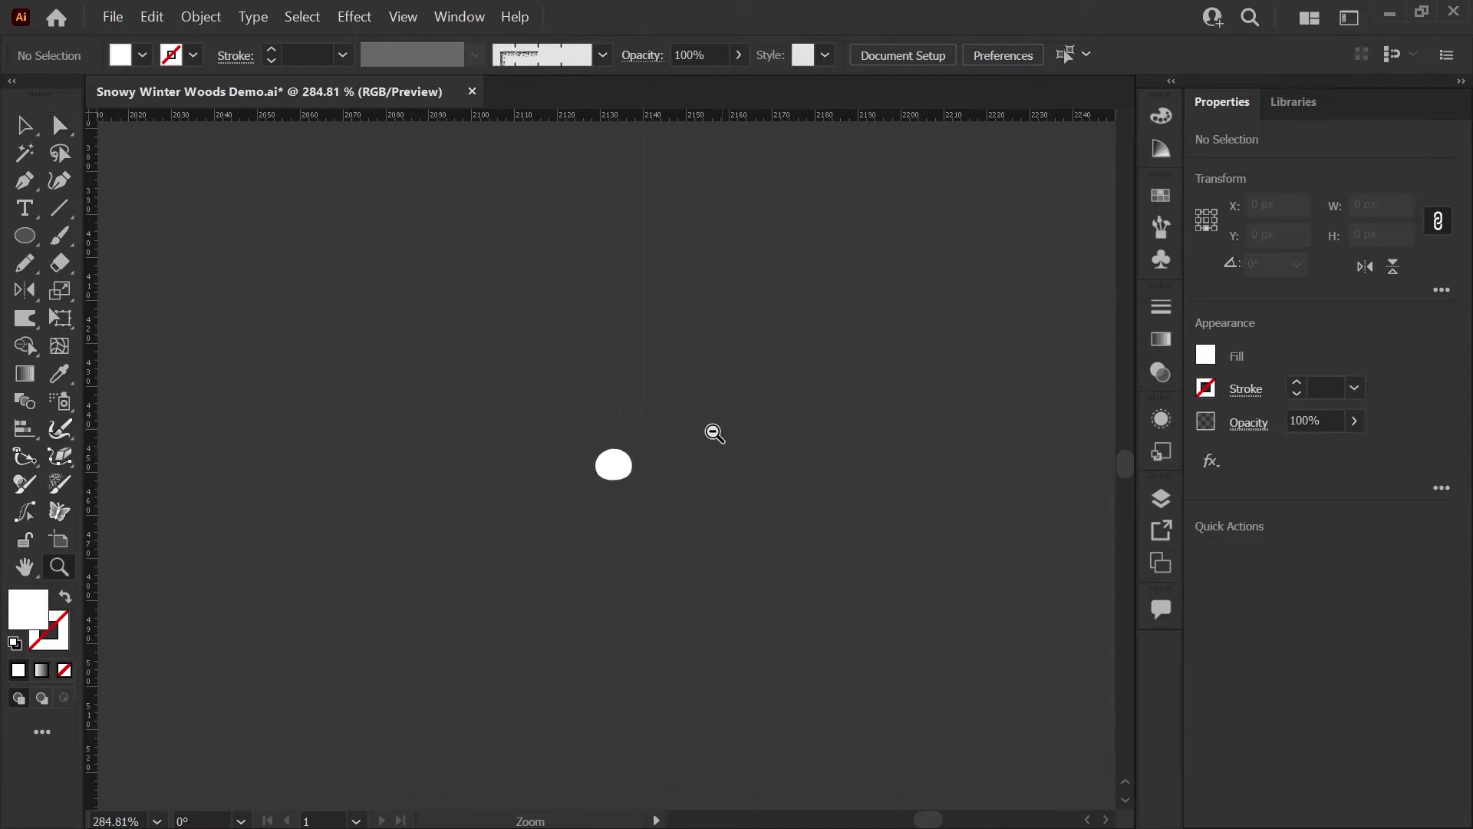
scroll(694, 435, "down", 15)
left_click_drag(745, 599, 632, 568)
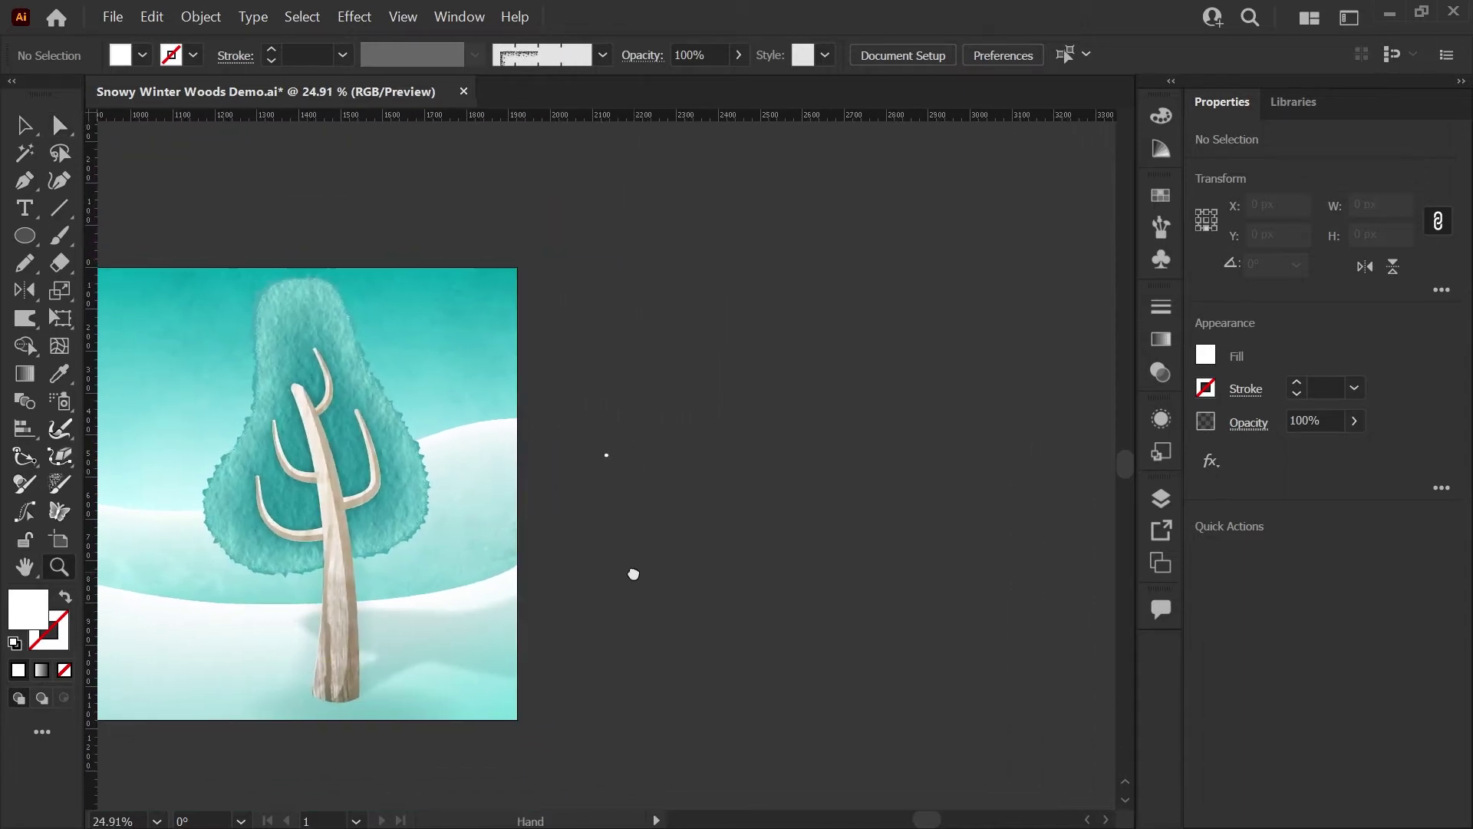
key("v")
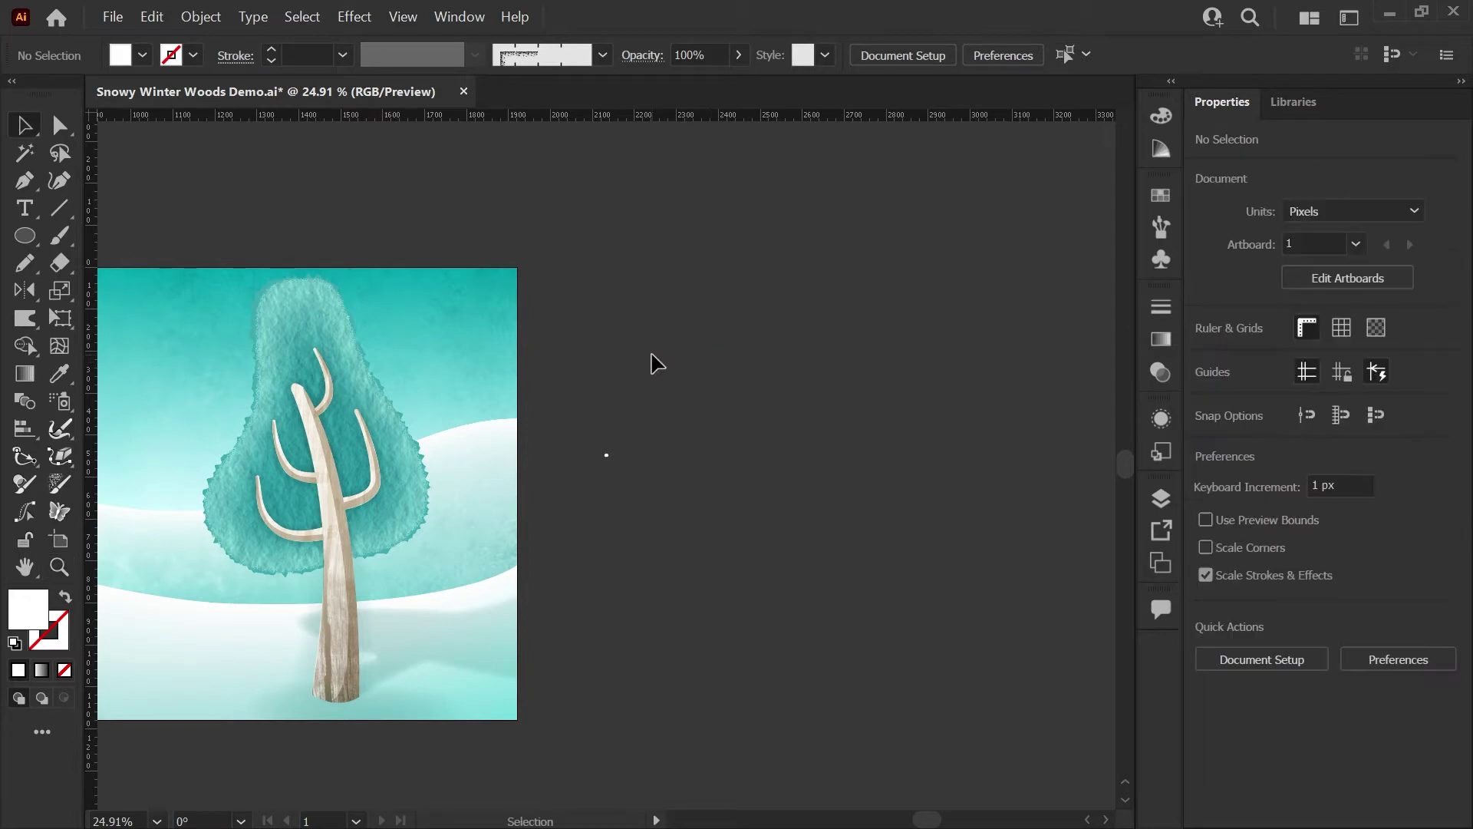
left_click_drag(573, 411, 645, 510)
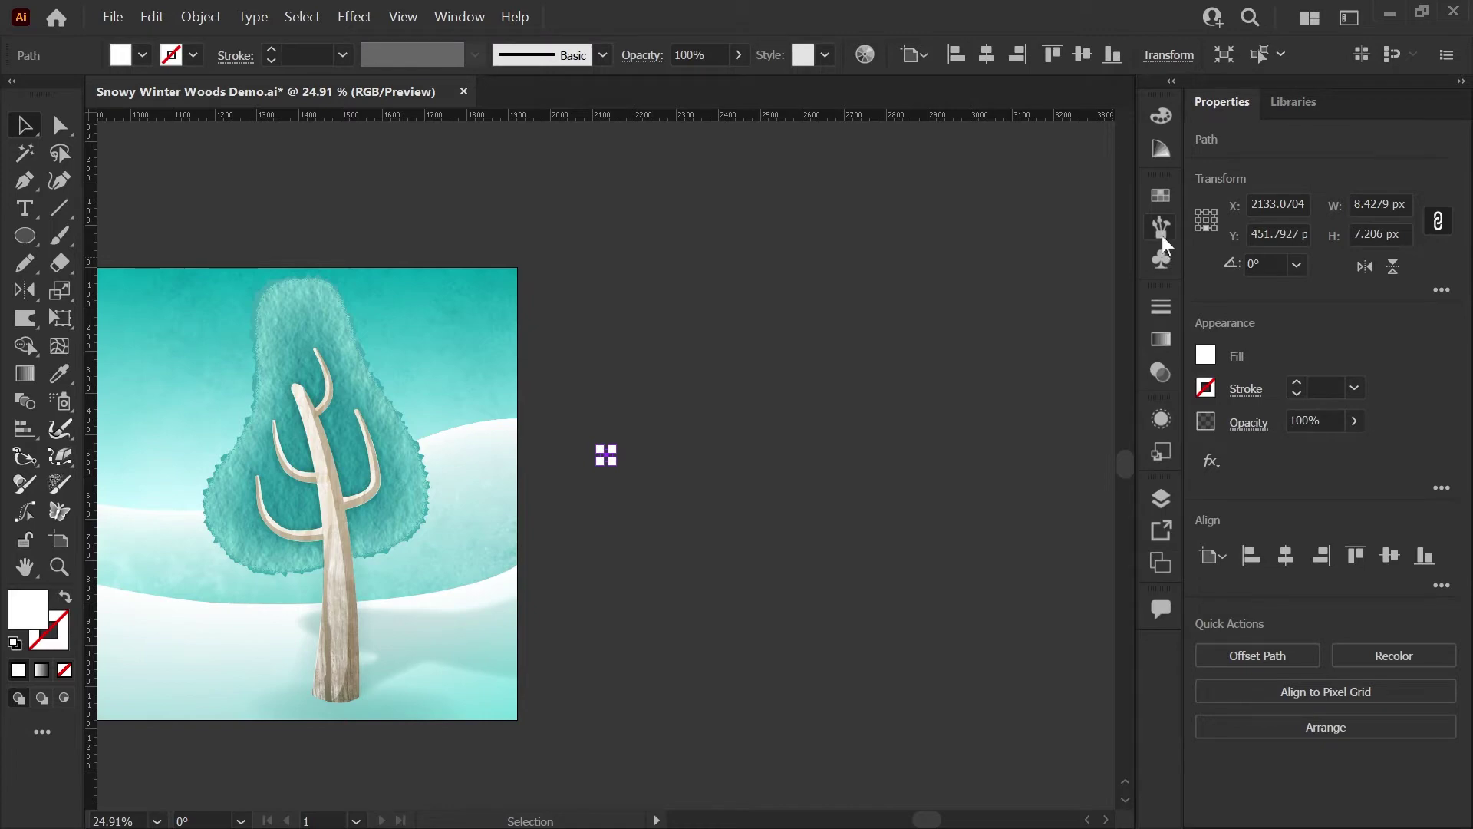
Create a new Scatter Brush named 'Snow' from the selected blob
left_click(1161, 228)
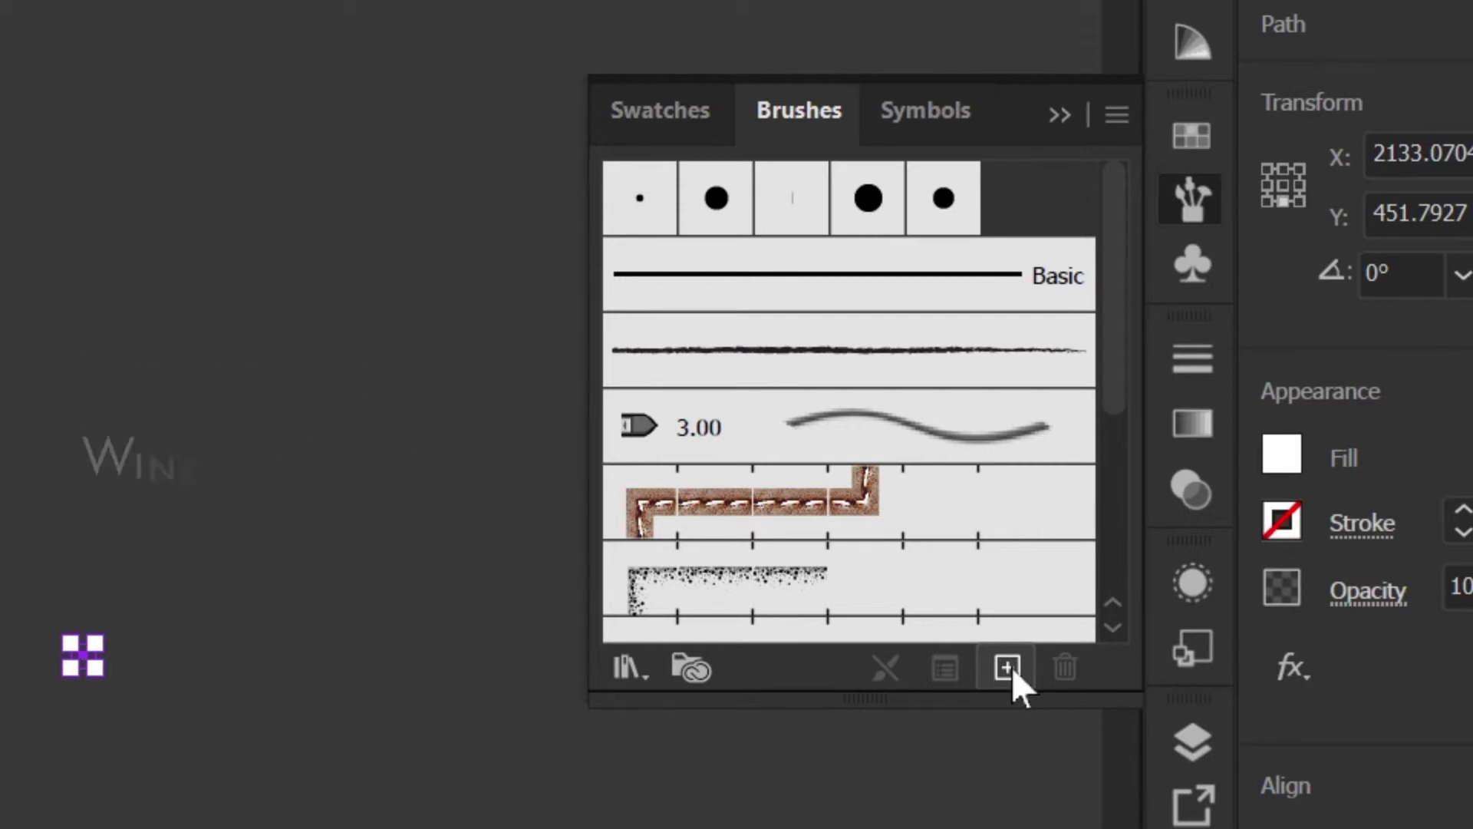
left_click(1007, 668)
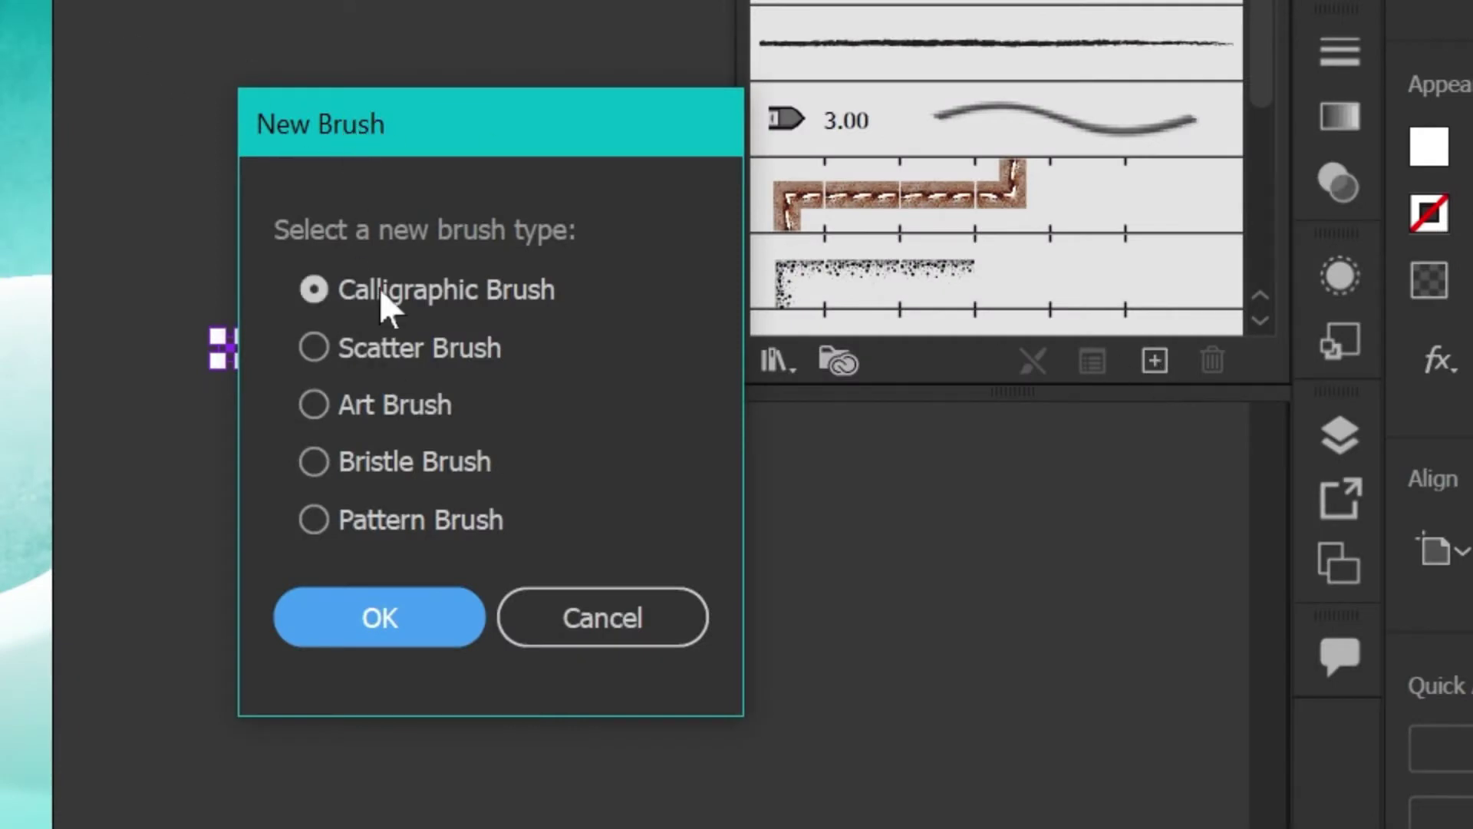
left_click(370, 345)
left_click(398, 614)
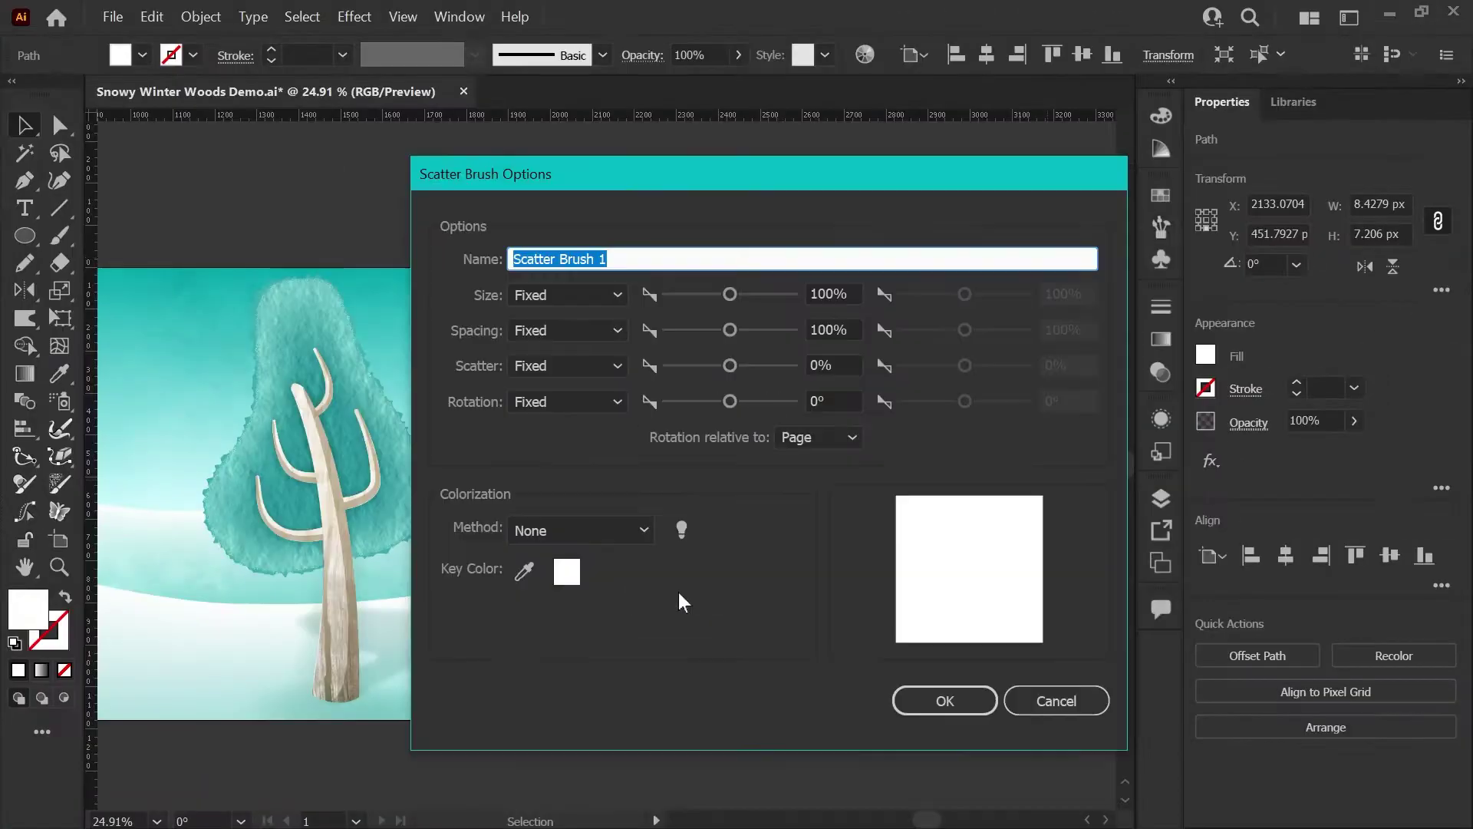
type("Snow")
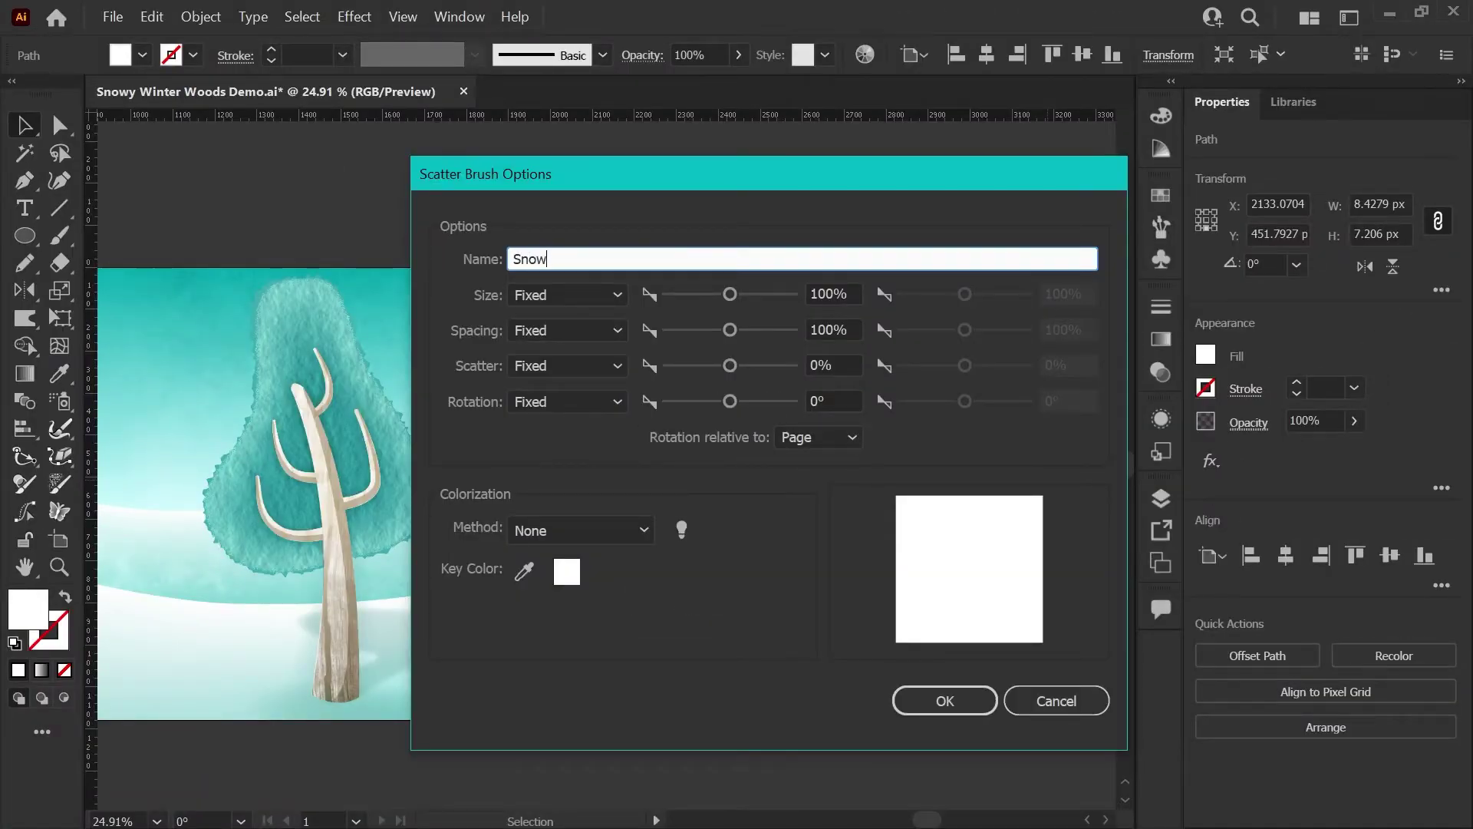
left_click(938, 694)
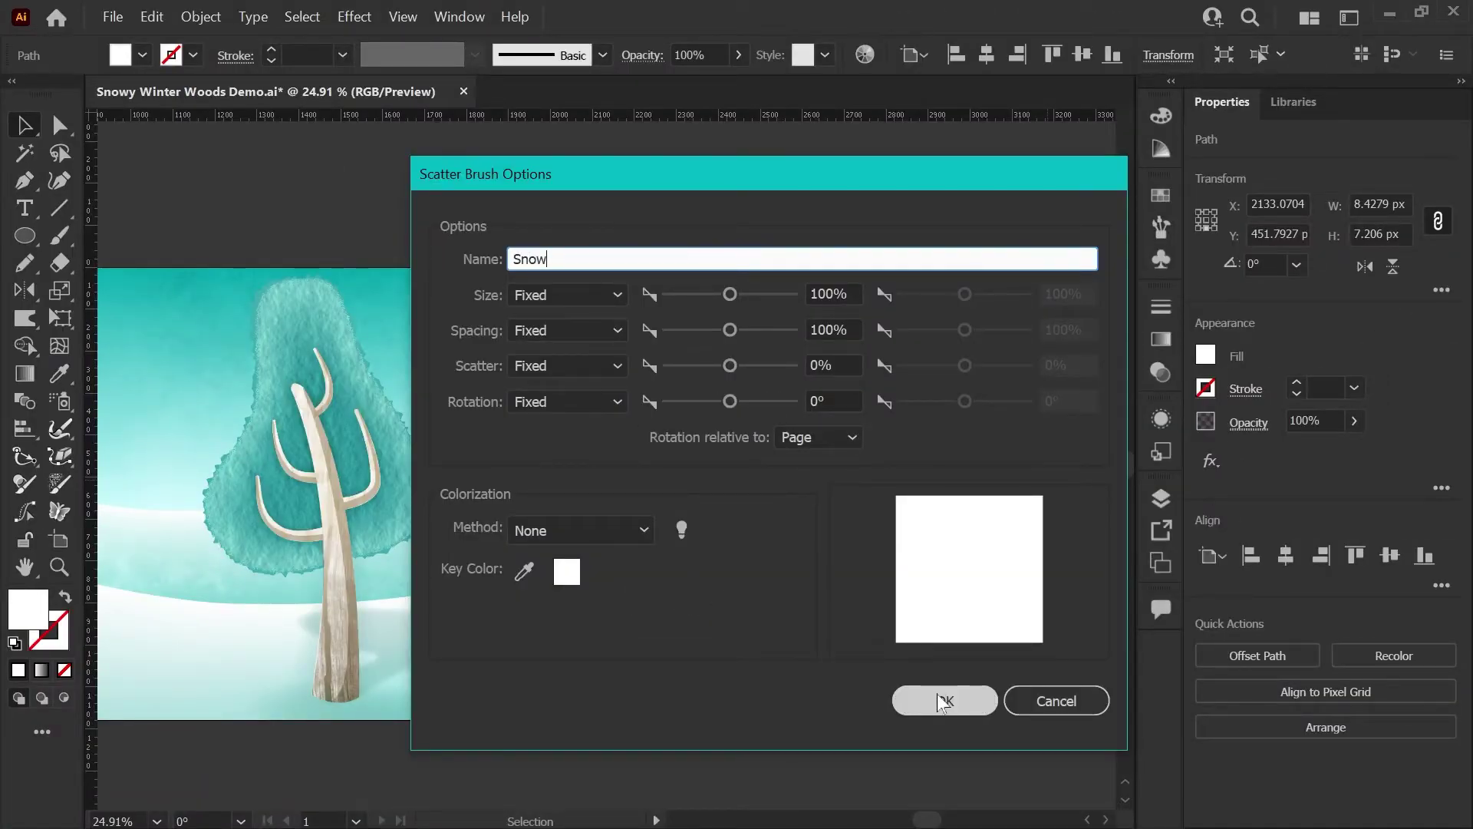
left_click(944, 701)
key("space")
Draw a straight vertical 1080 px path beside the artboard, from its top to bottom edge
left_click_drag(801, 422, 556, 419)
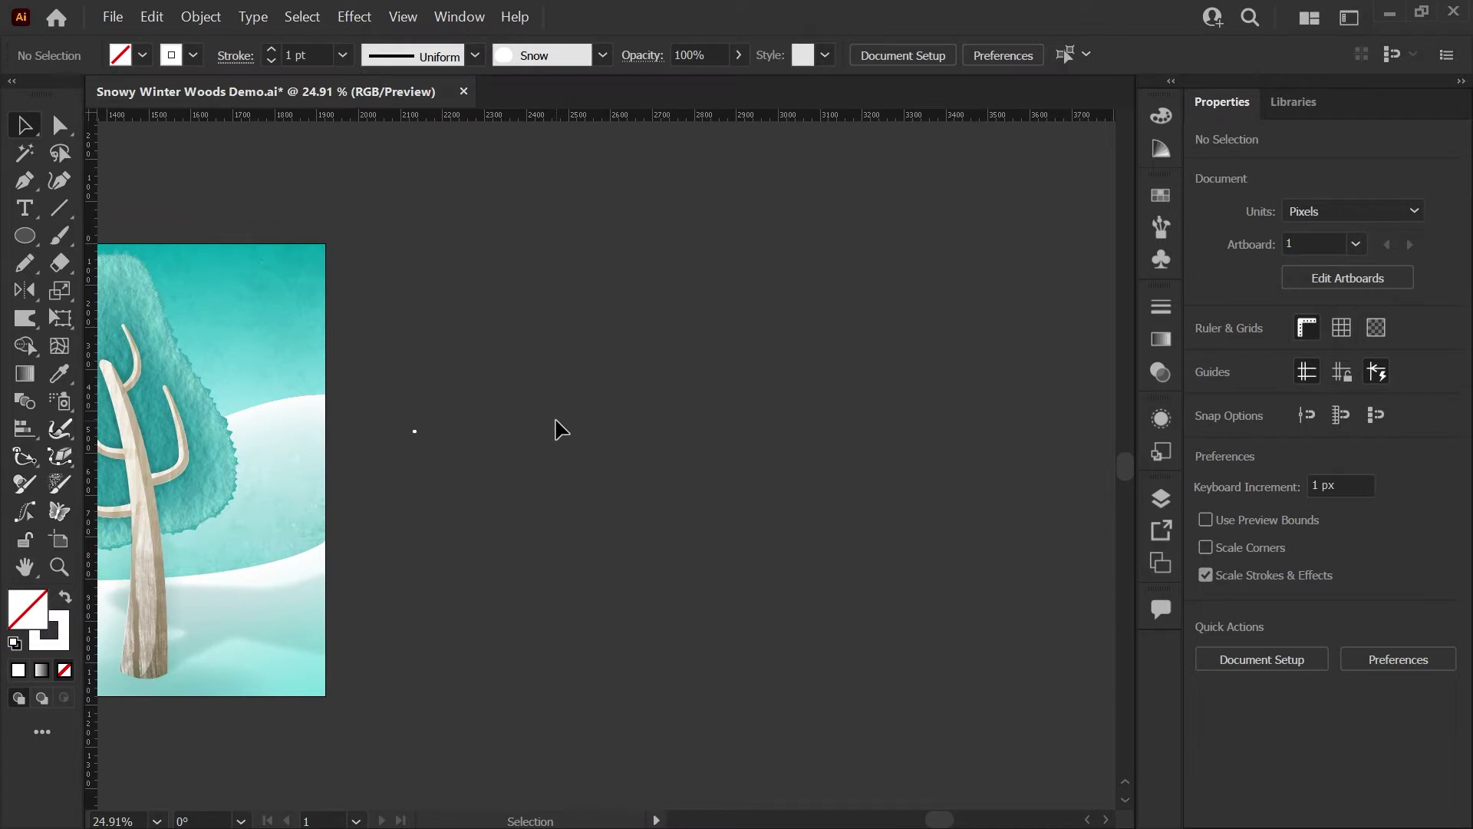
key("p")
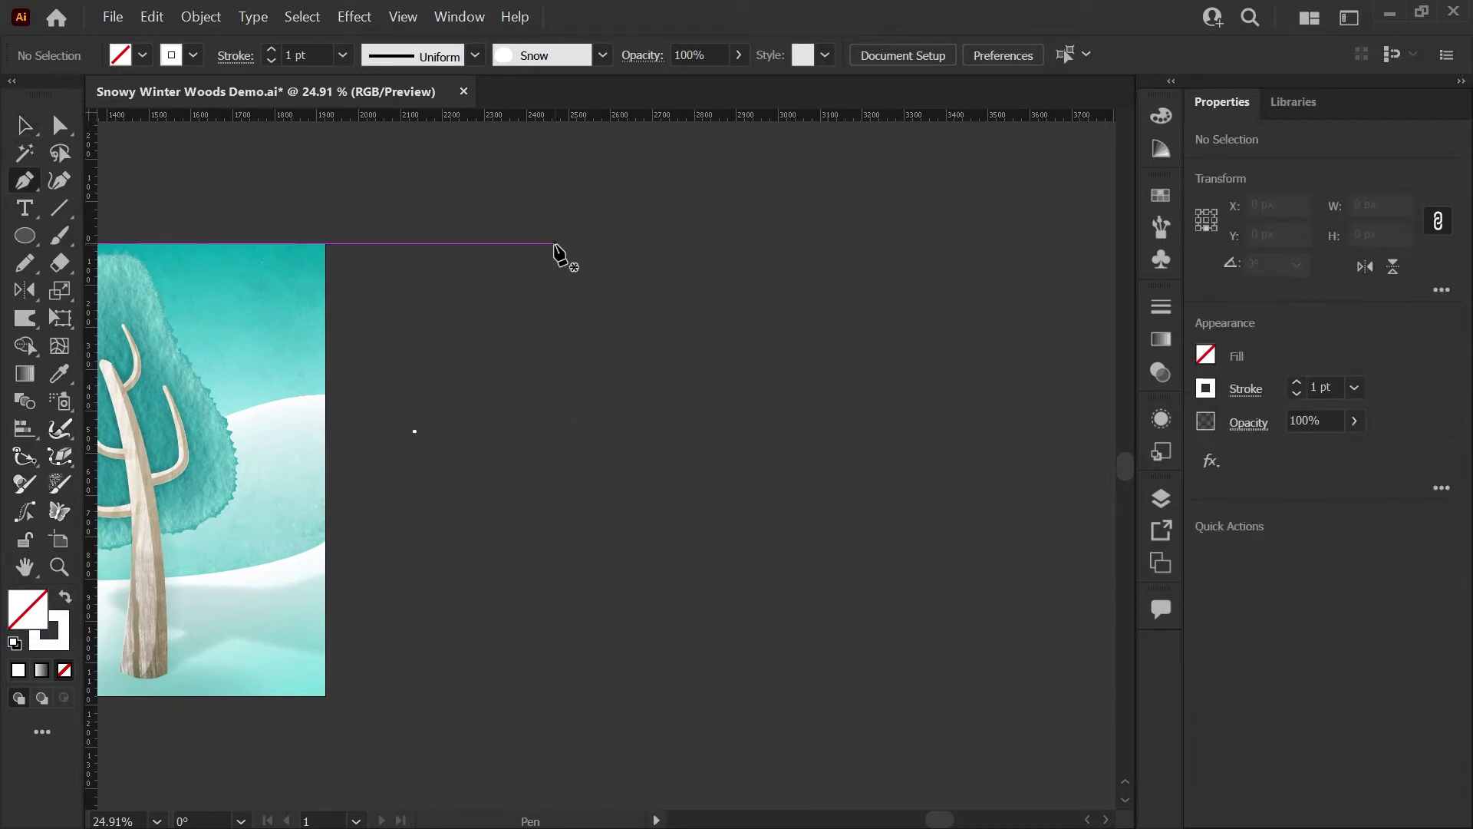
left_click(554, 243)
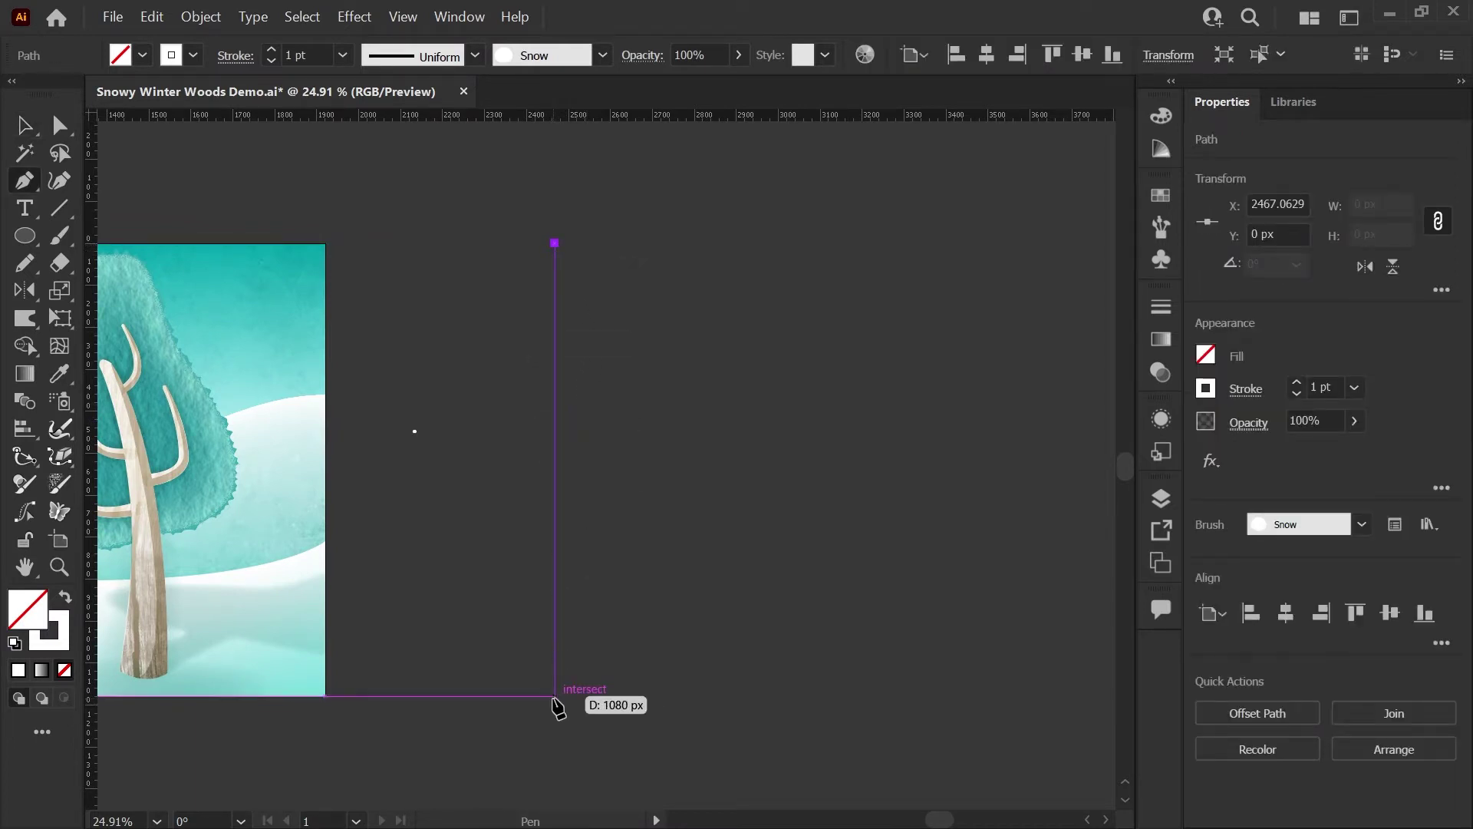
left_click(555, 696)
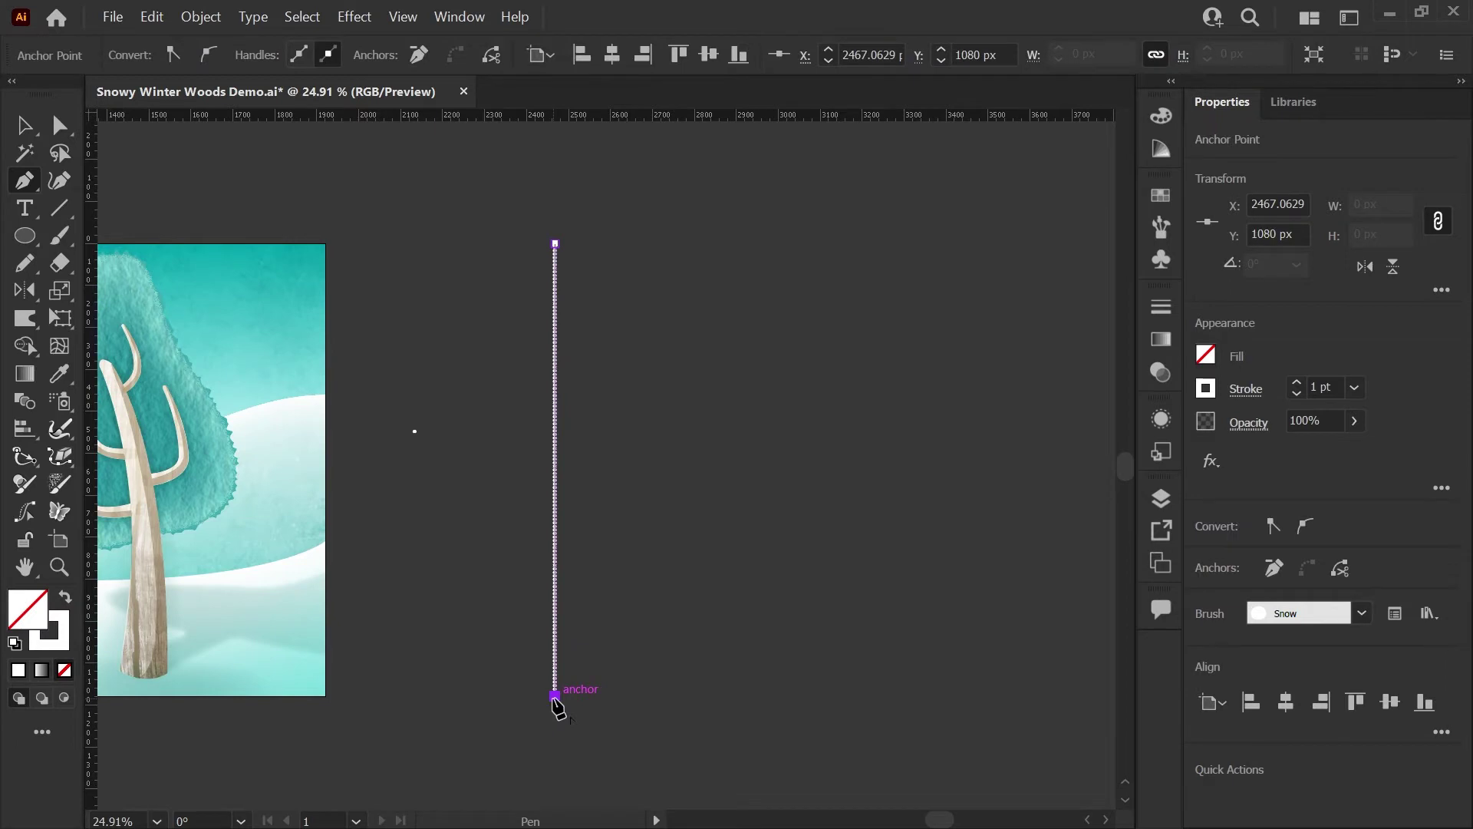
key("Escape")
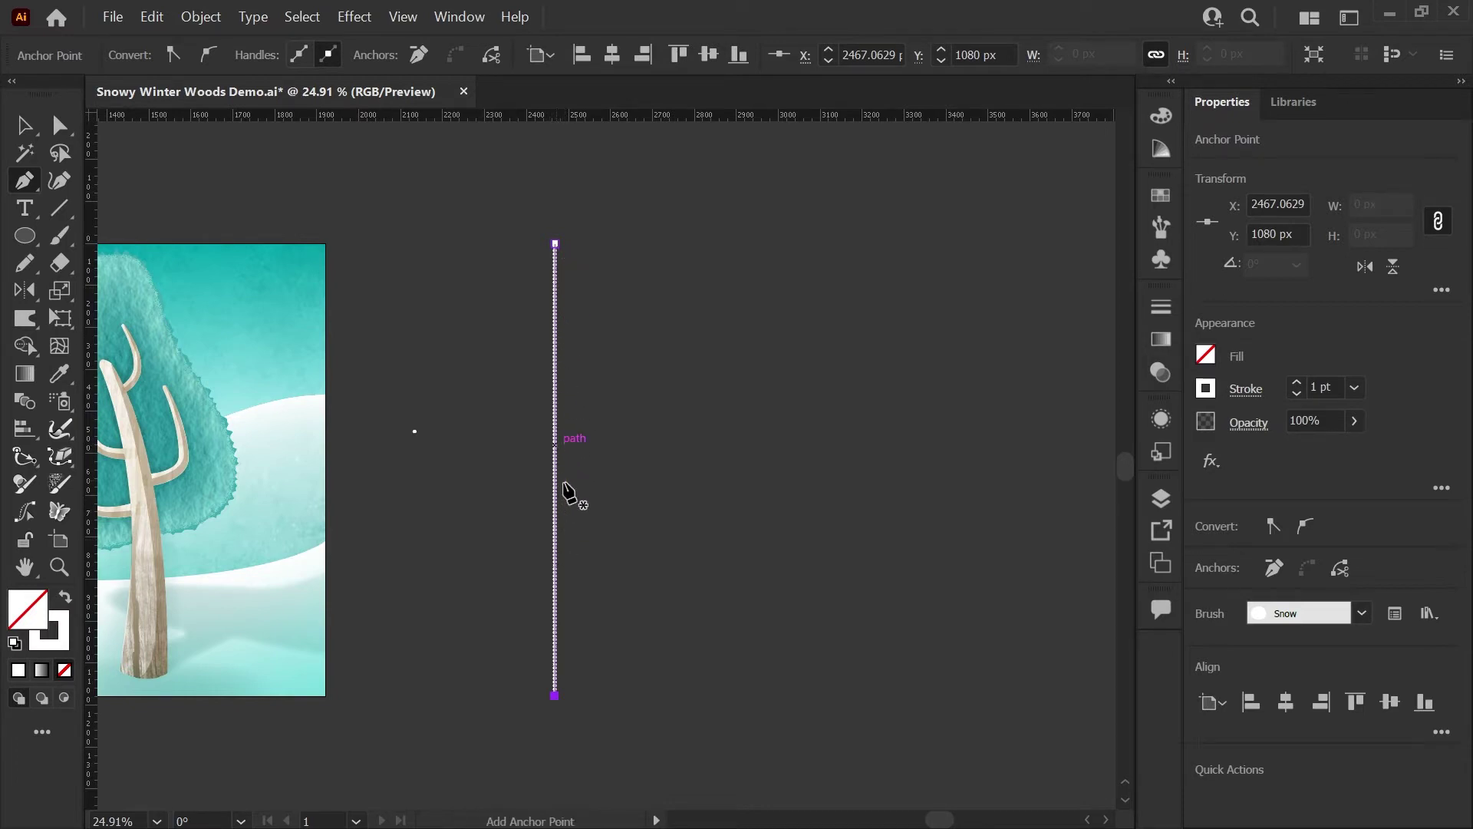
left_click(1161, 227)
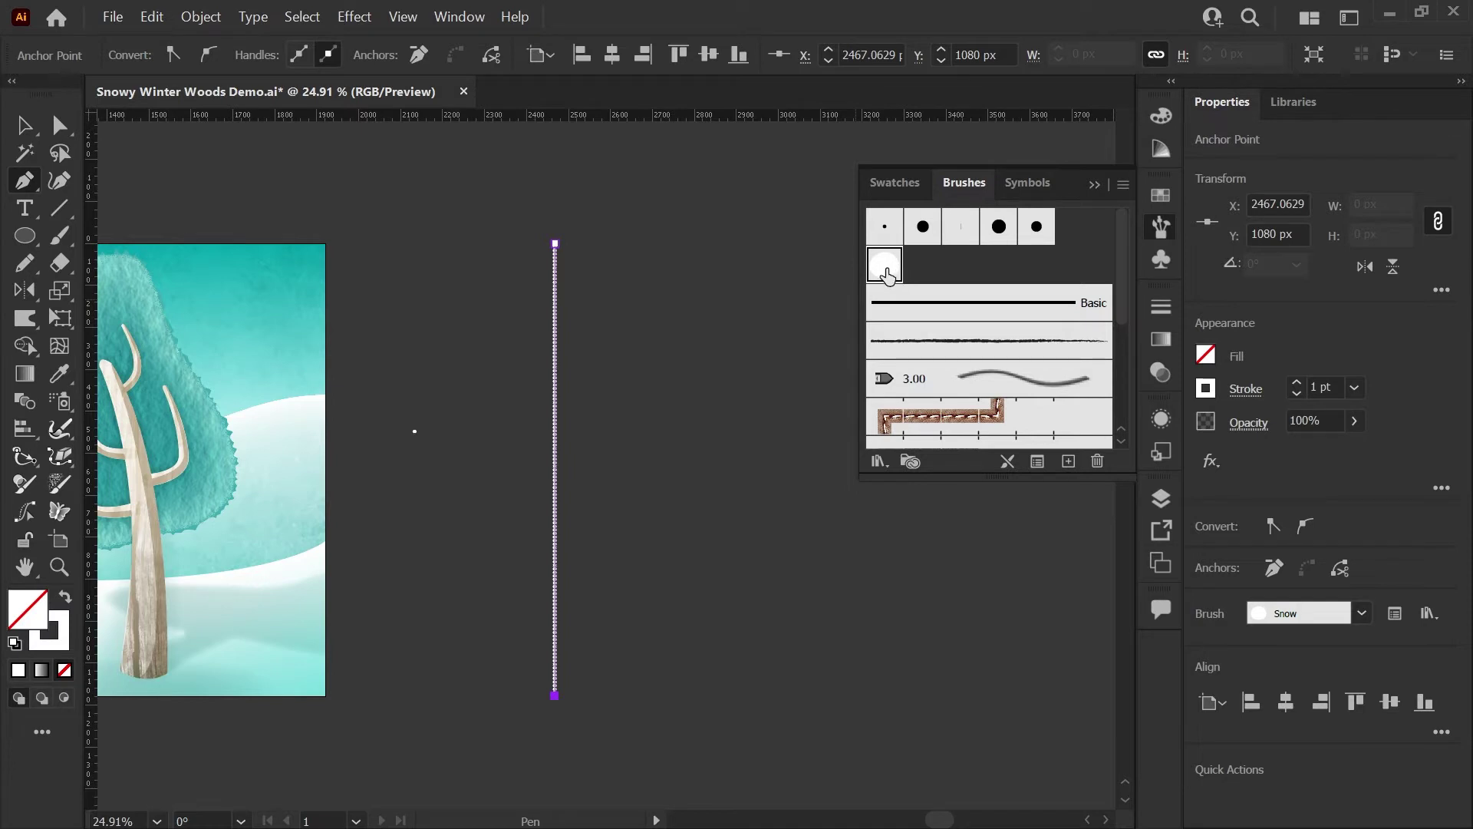
Open the Snow brush's Scatter Brush Options and set Size to Random
double_click(887, 266)
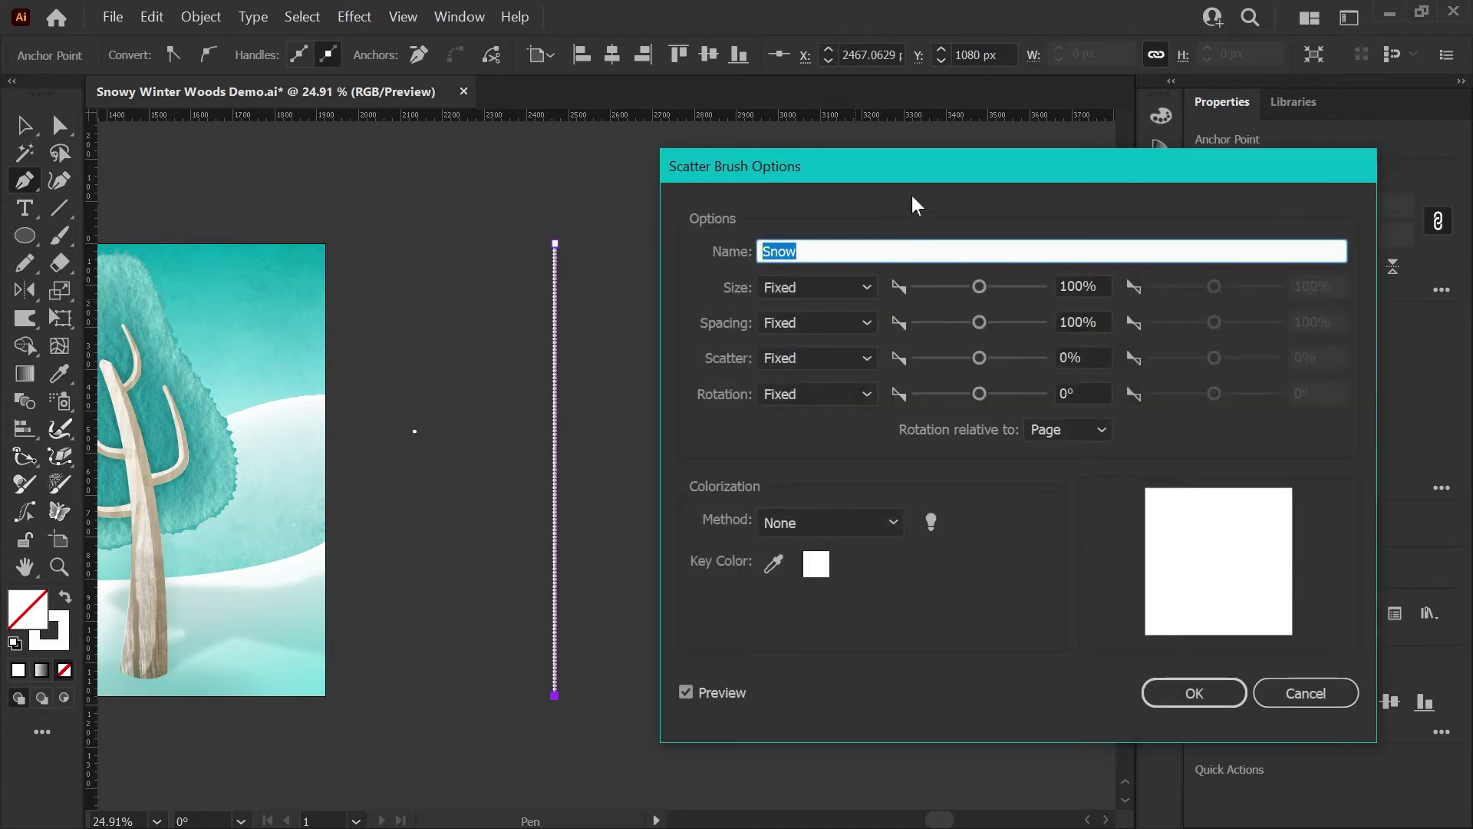
left_click_drag(911, 172, 881, 171)
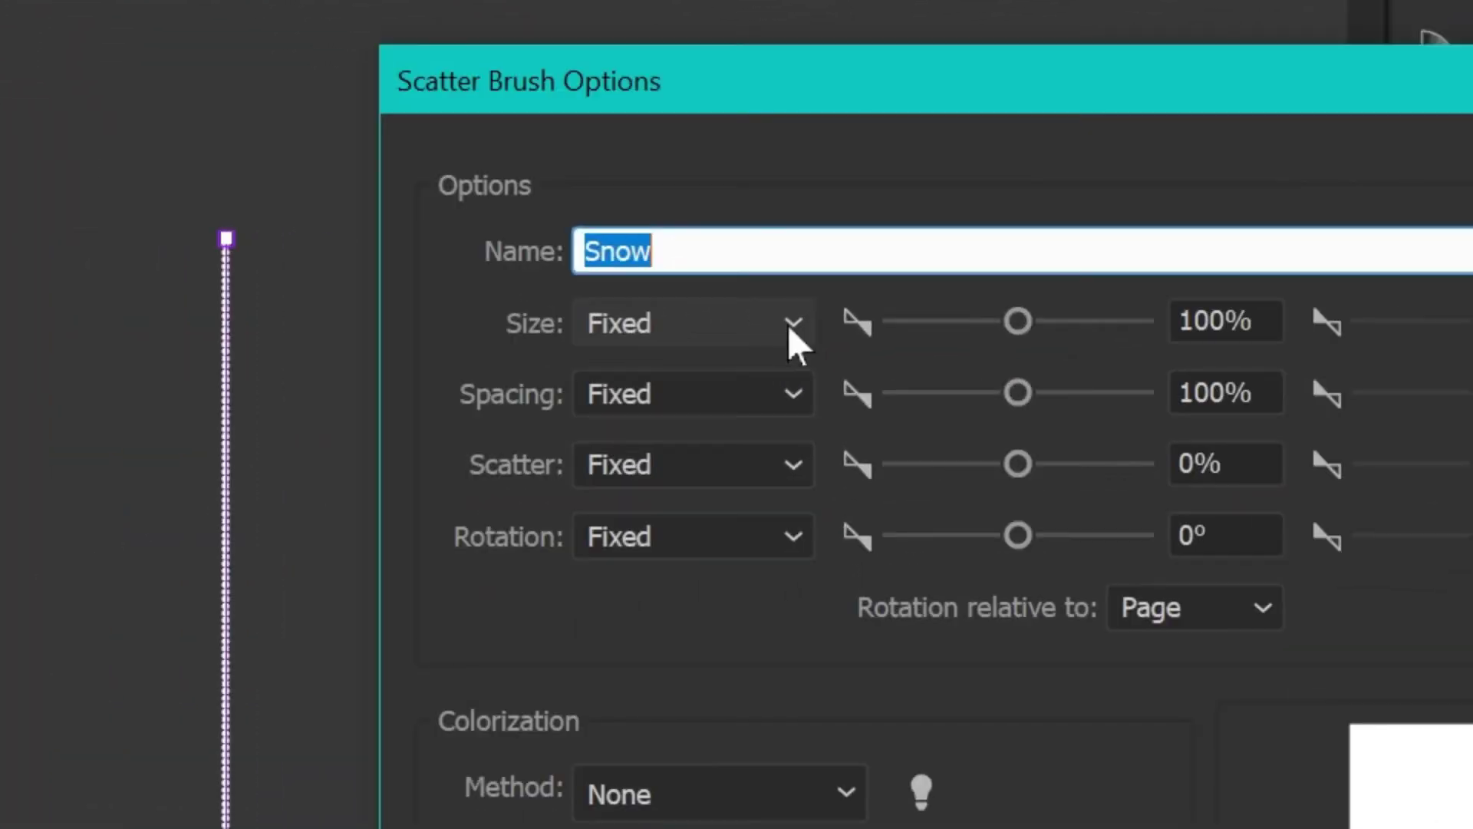
left_click(788, 325)
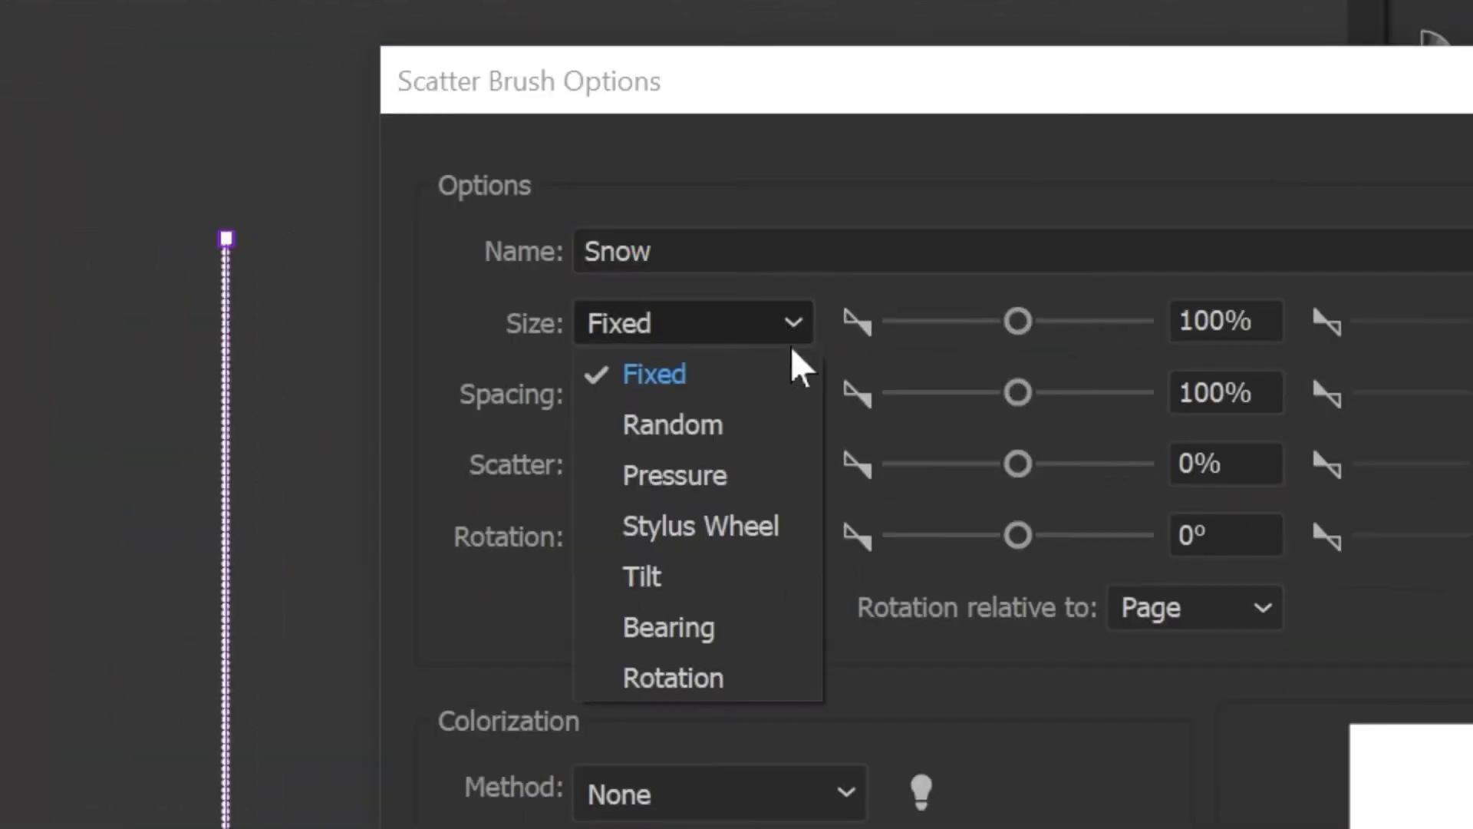
left_click(741, 426)
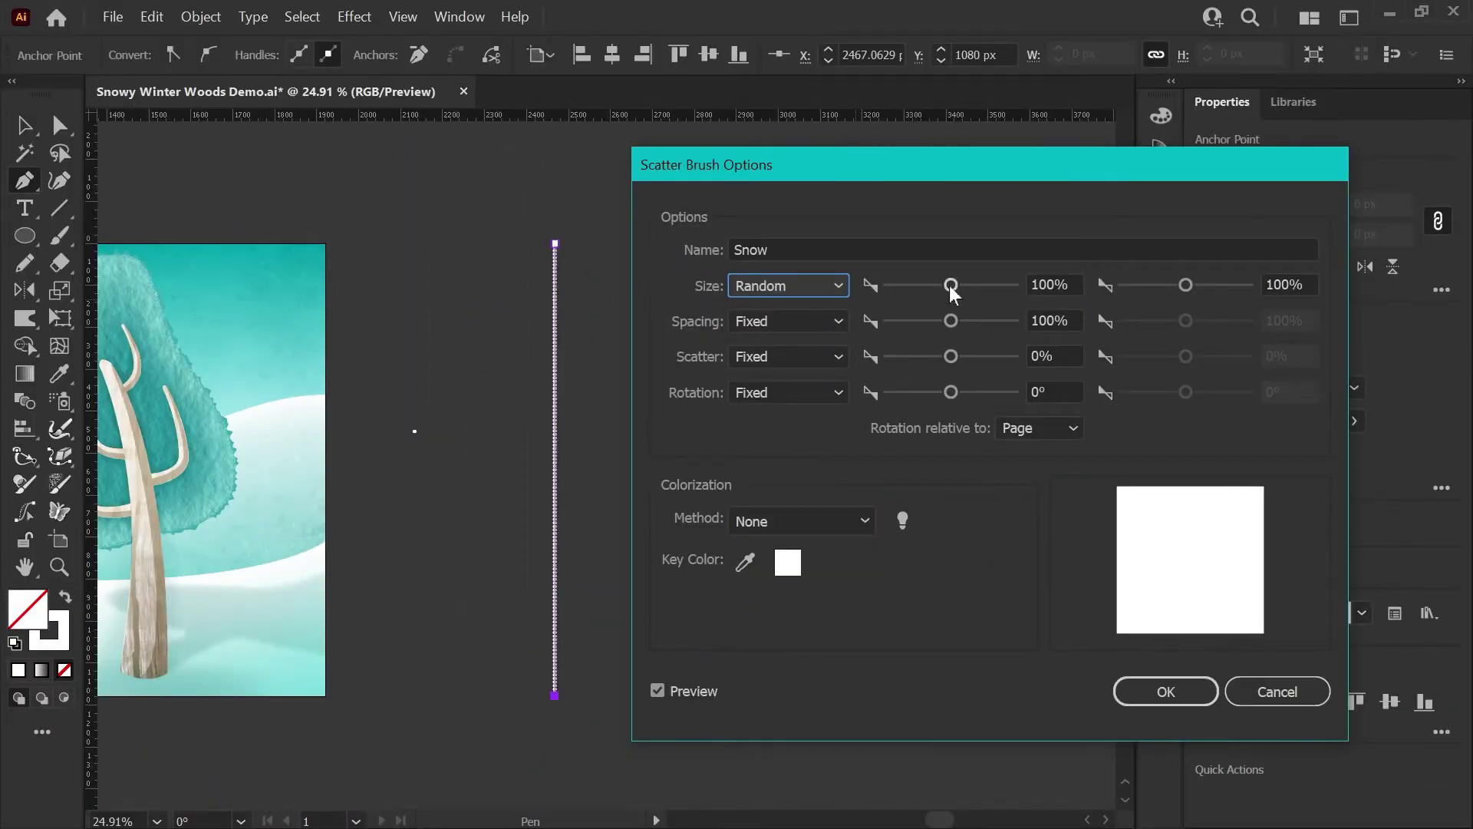
Set the random flake size range to 10% minimum and 180% maximum
left_click_drag(950, 285, 910, 288)
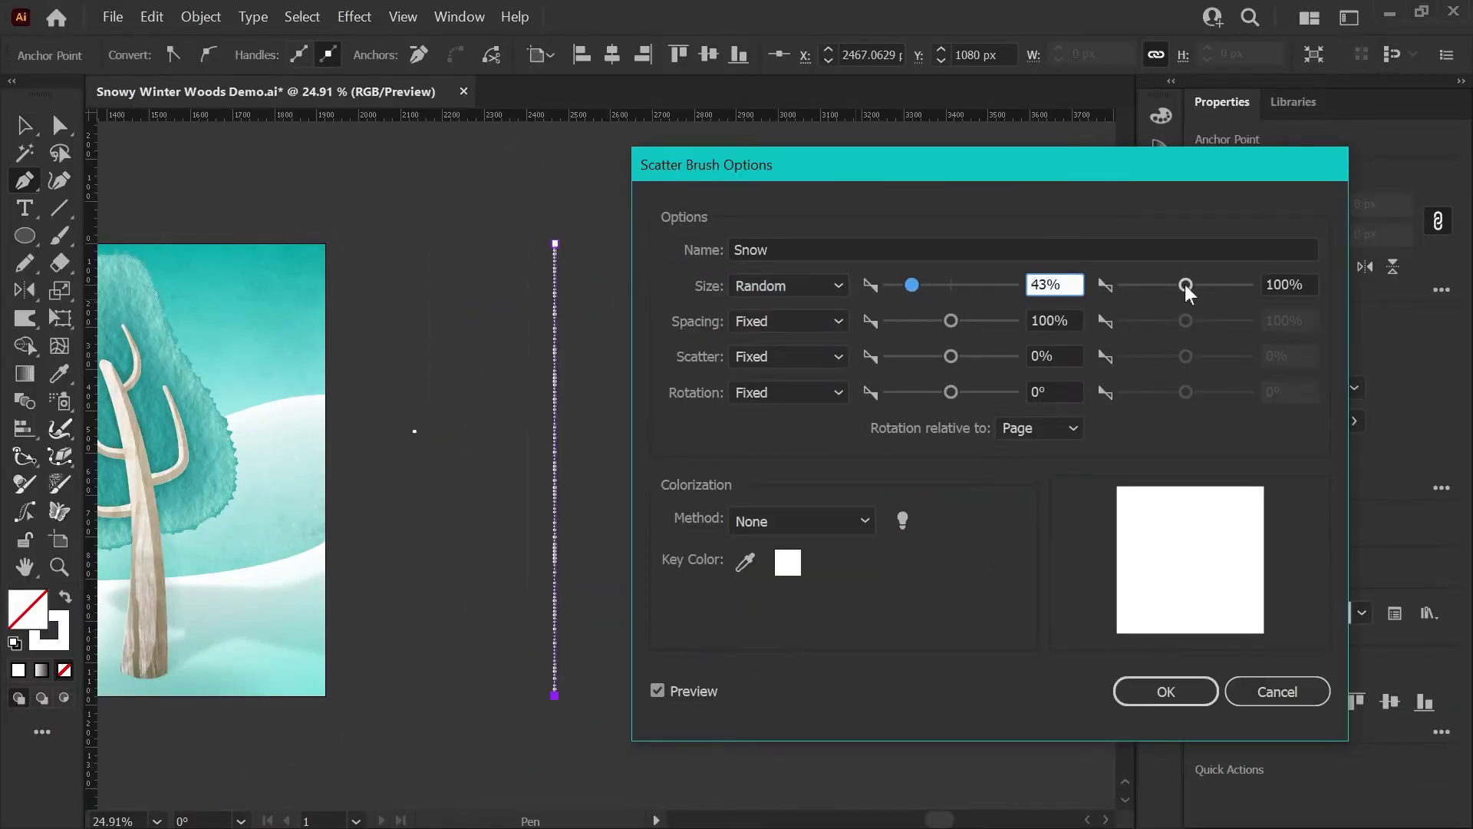
left_click_drag(1187, 284, 1225, 293)
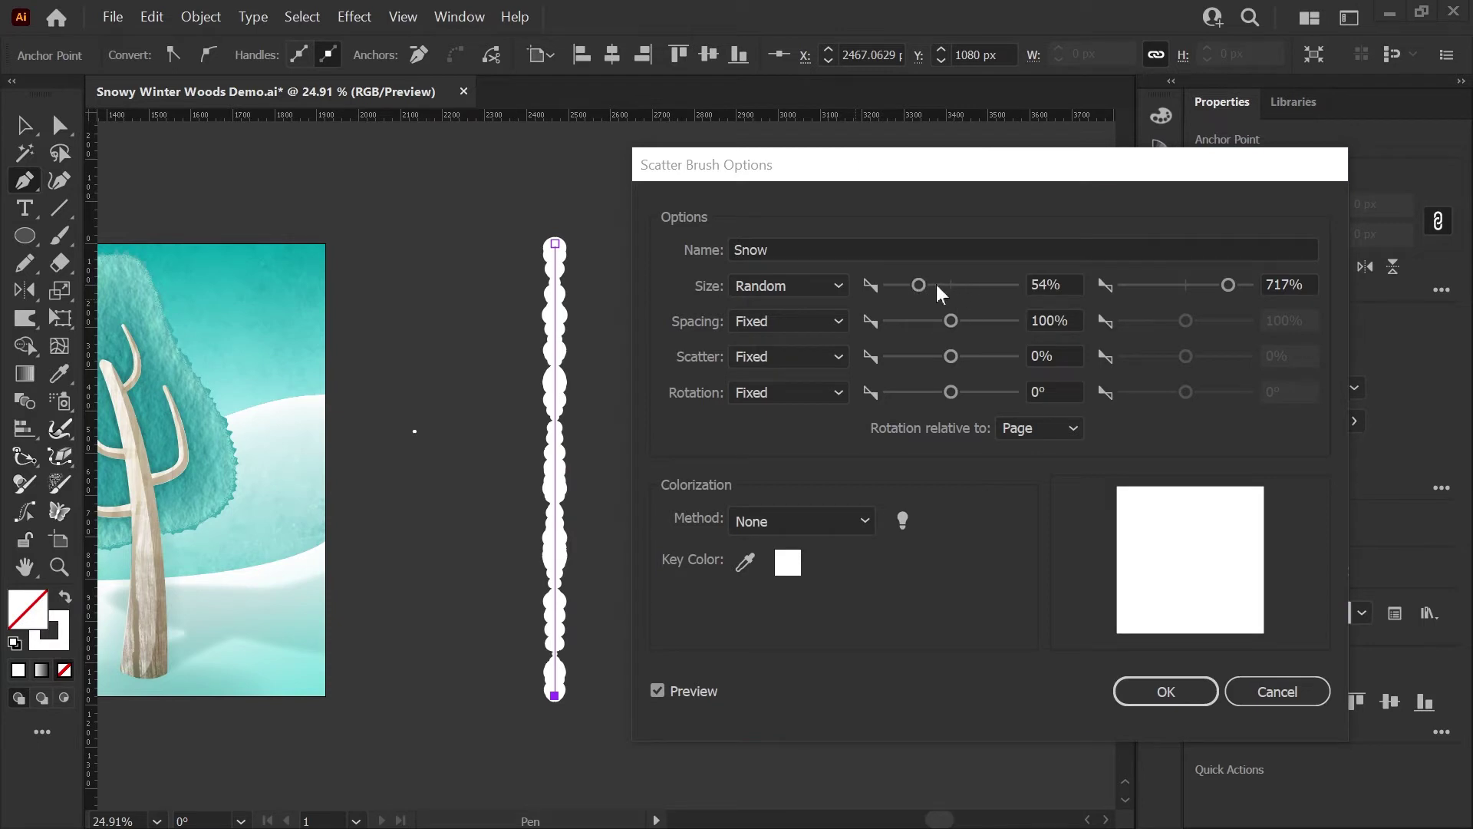
left_click(918, 287)
left_click_drag(919, 287, 900, 290)
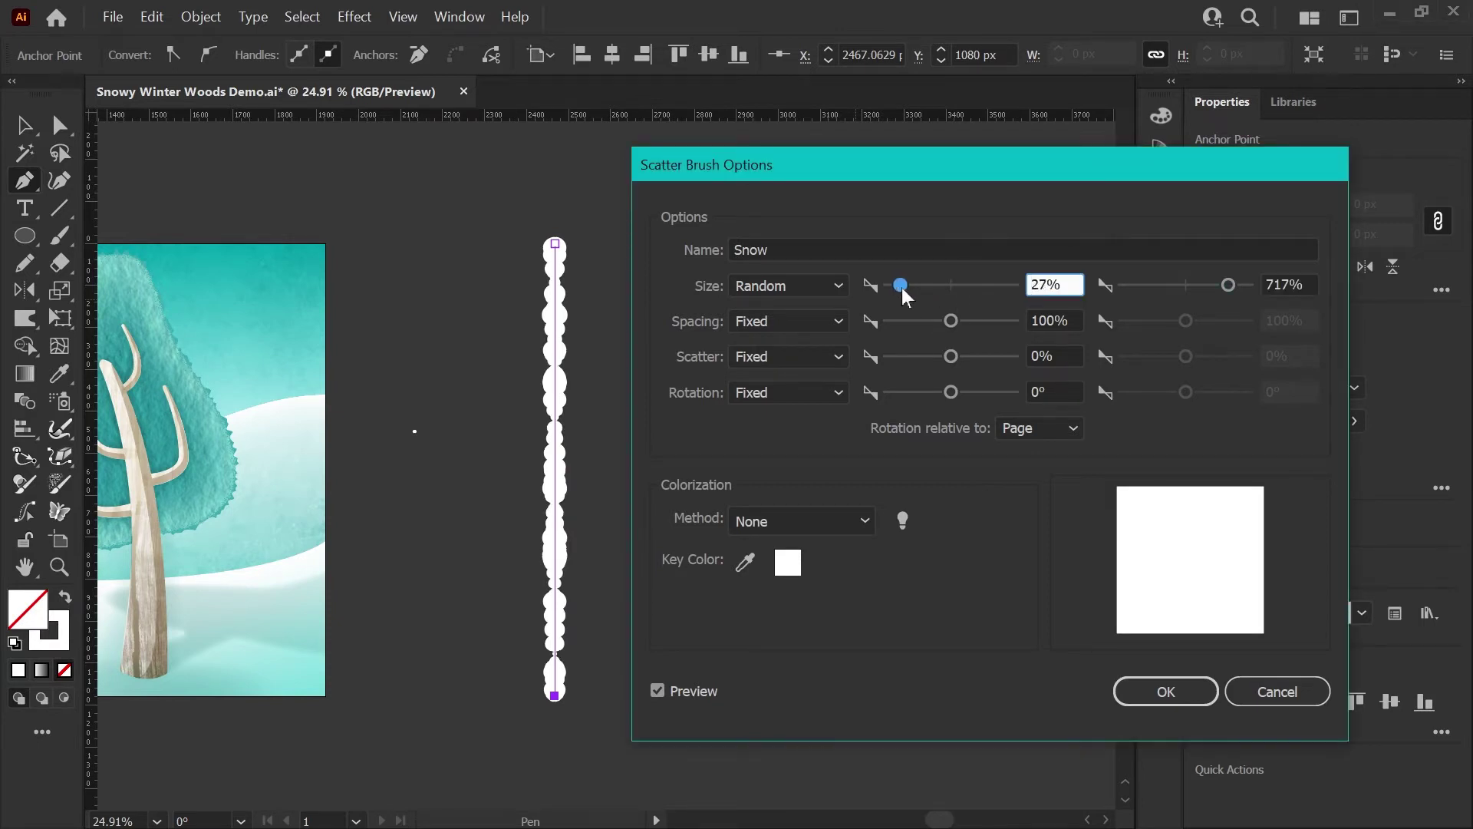
mouse_move(1226, 287)
left_mouse_down()
mouse_move(1149, 290)
mouse_move(1233, 286)
left_mouse_up()
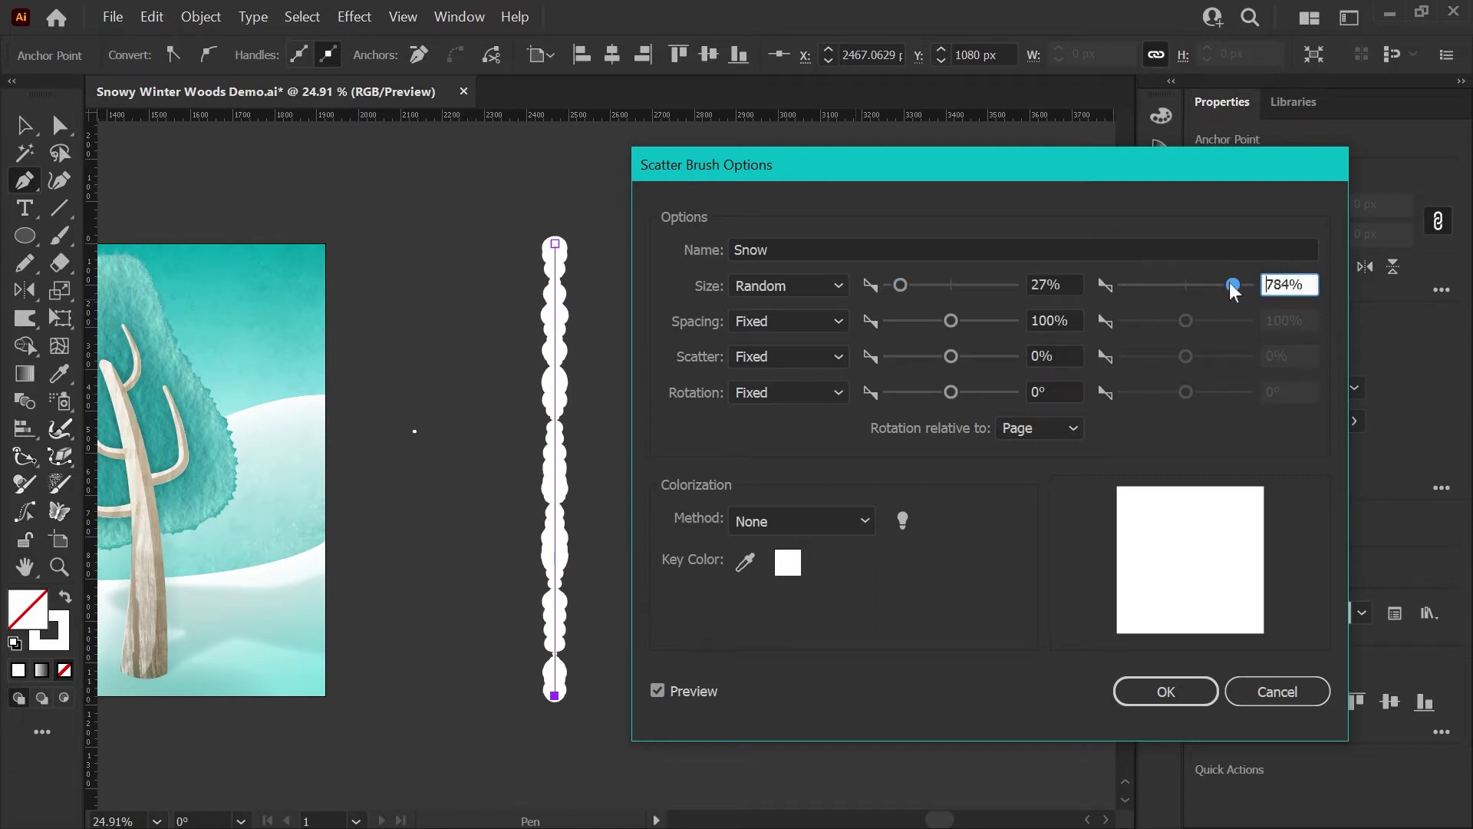
left_click(1057, 284)
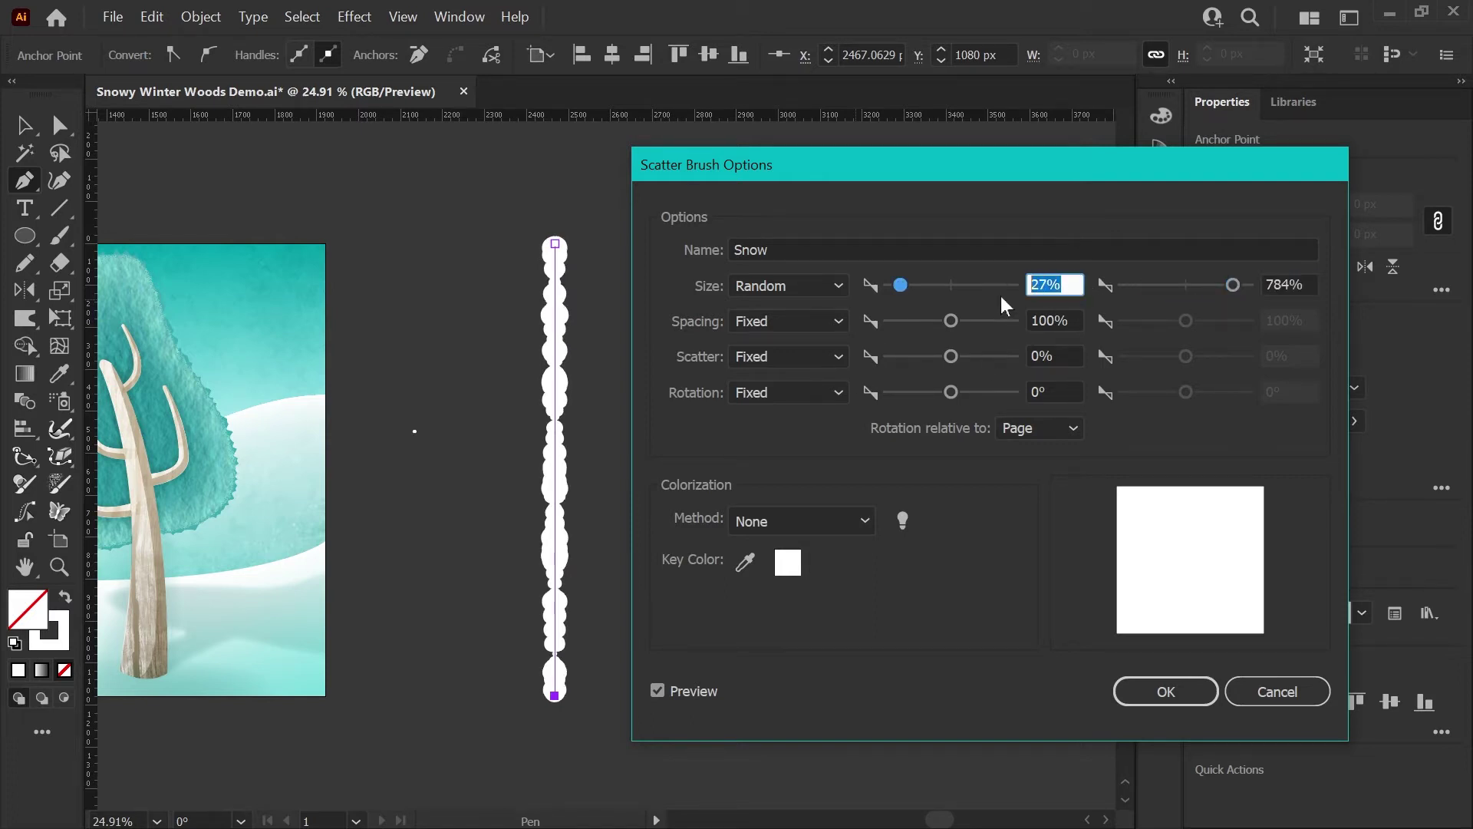
type("10")
left_click(1284, 285)
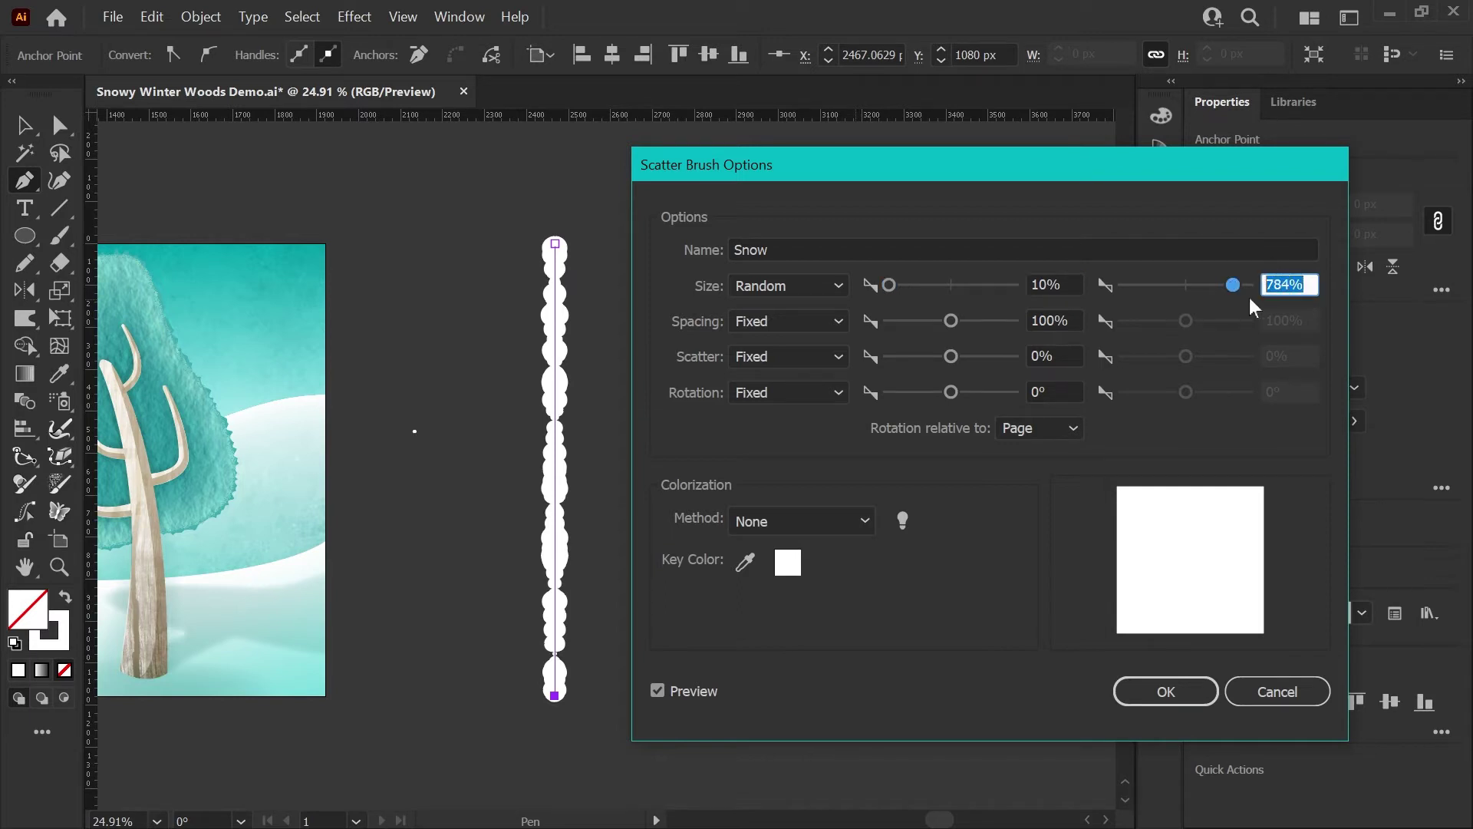
type("180")
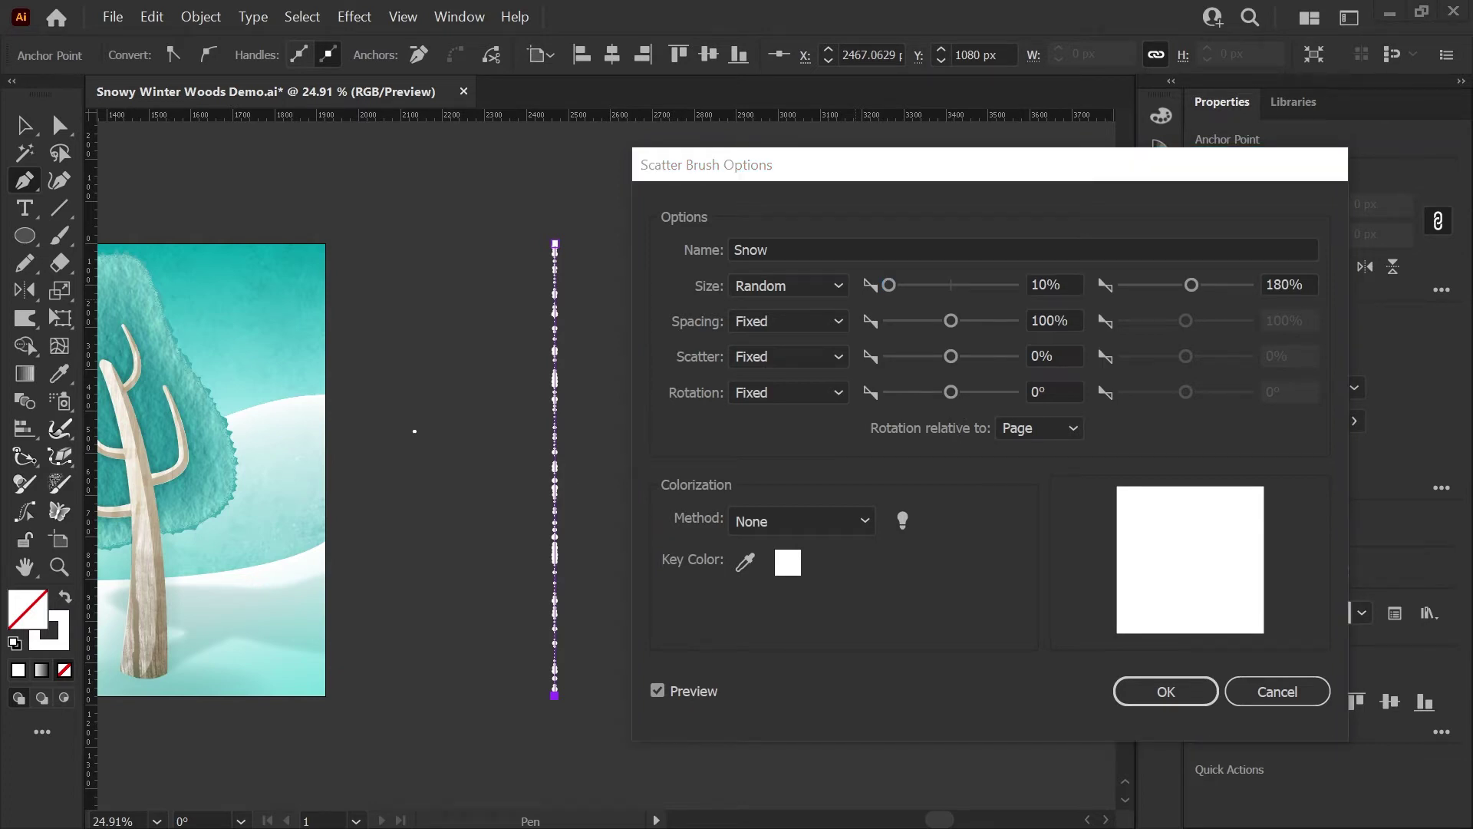
Set Snow brush Spacing to Random, ranging from 10% to 1000%
left_click(803, 324)
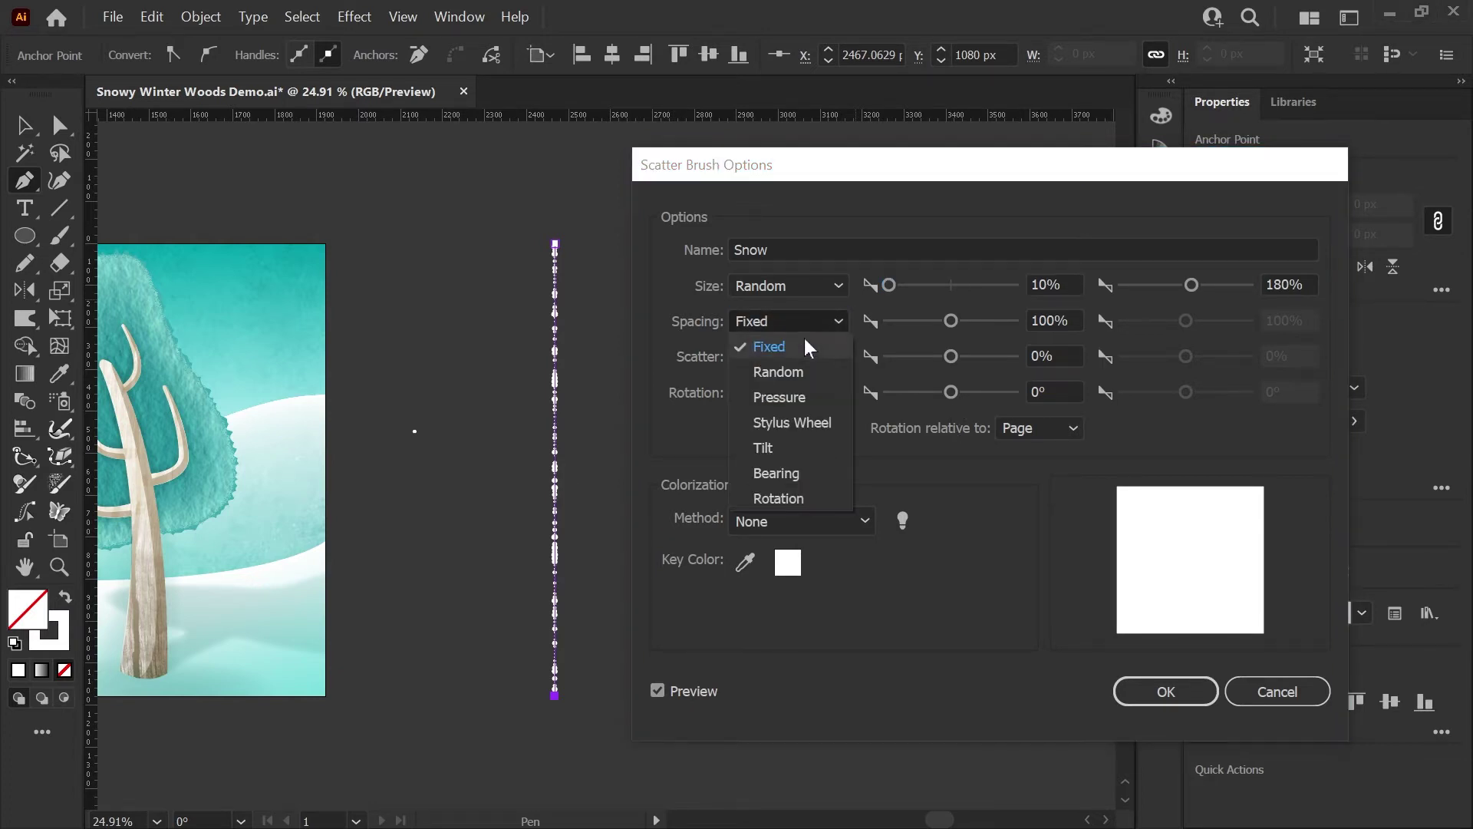
left_click(804, 372)
left_click_drag(951, 322, 912, 326)
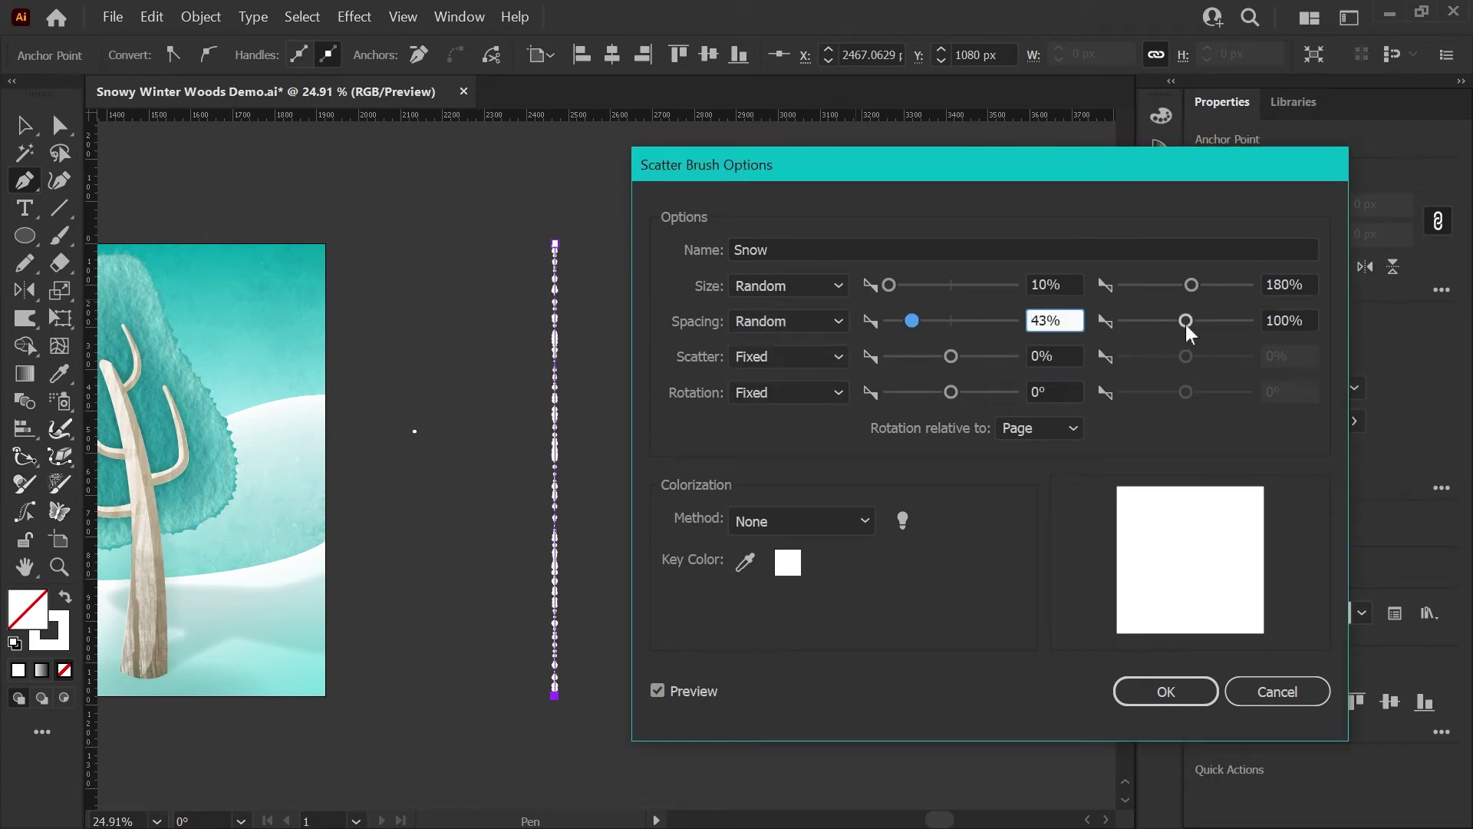
left_click_drag(1186, 320, 1223, 321)
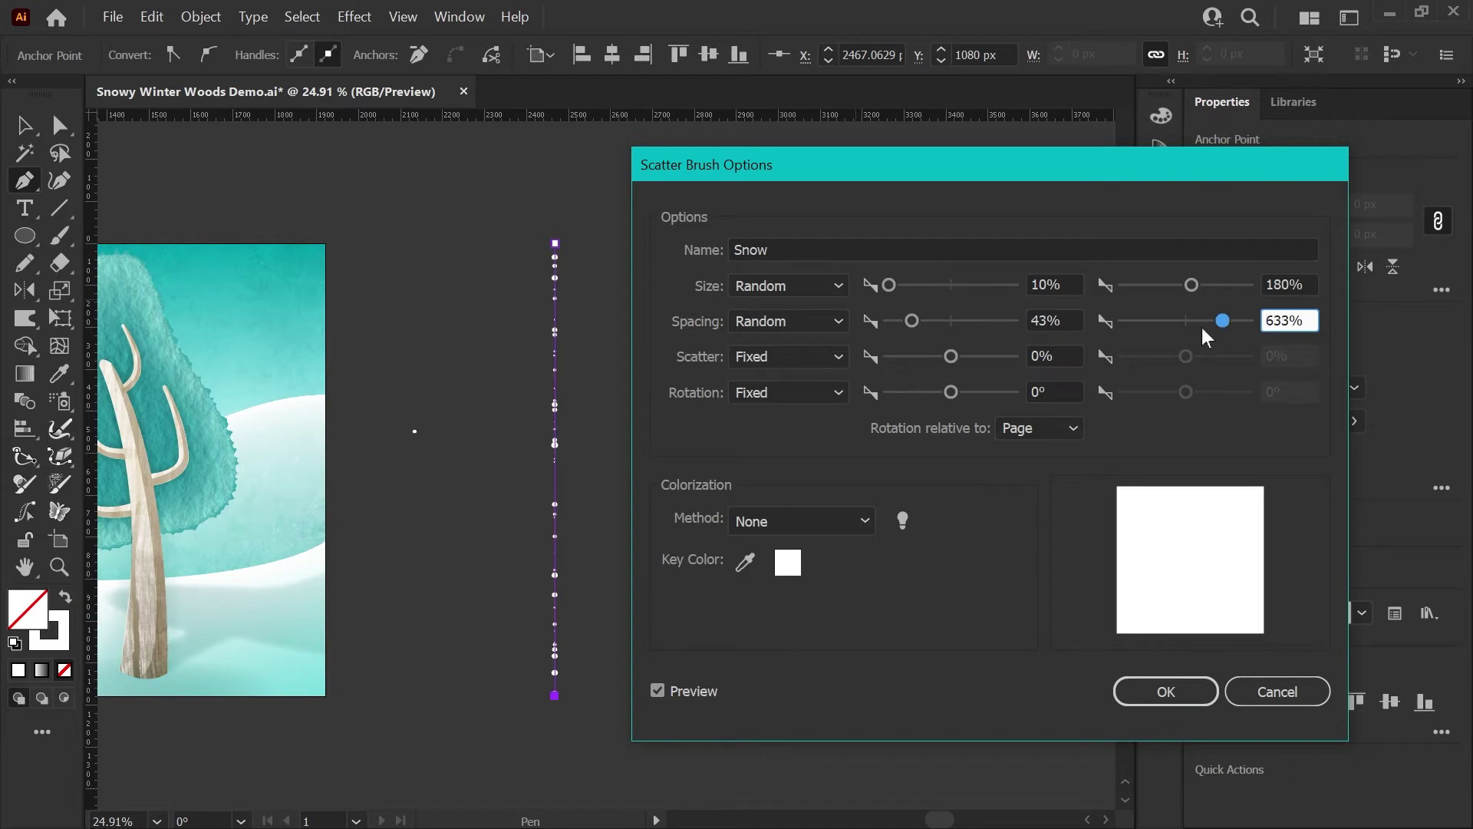
mouse_move(922, 320)
left_mouse_down()
mouse_move(987, 320)
mouse_move(898, 330)
left_mouse_up()
mouse_move(1223, 322)
left_mouse_down()
mouse_move(1157, 324)
mouse_move(1250, 322)
left_mouse_up()
left_click_drag(903, 321, 887, 330)
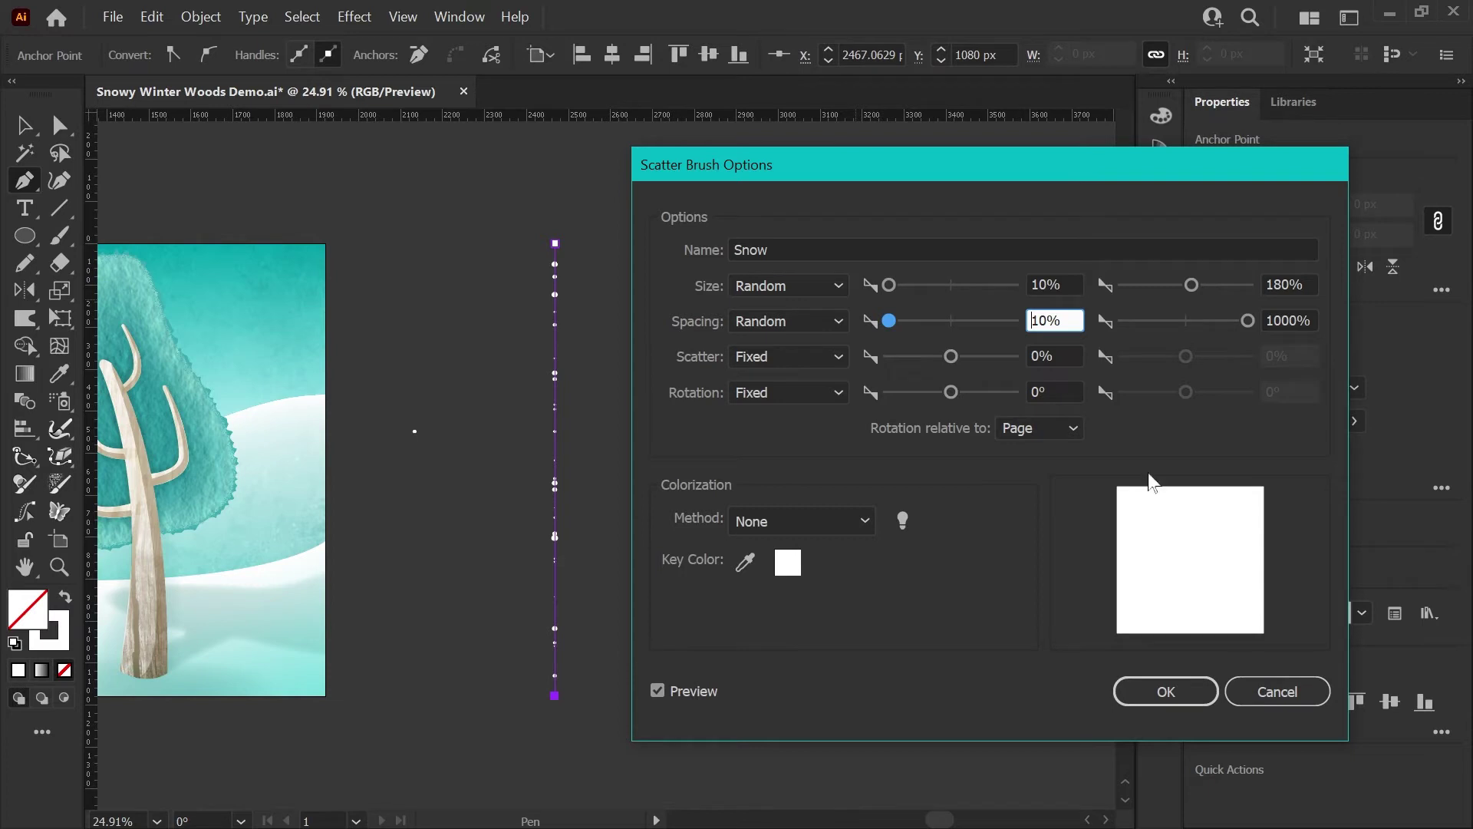
Set Snow brush Scatter to Random, ranging from -1000% to 1000%
left_click(1033, 408)
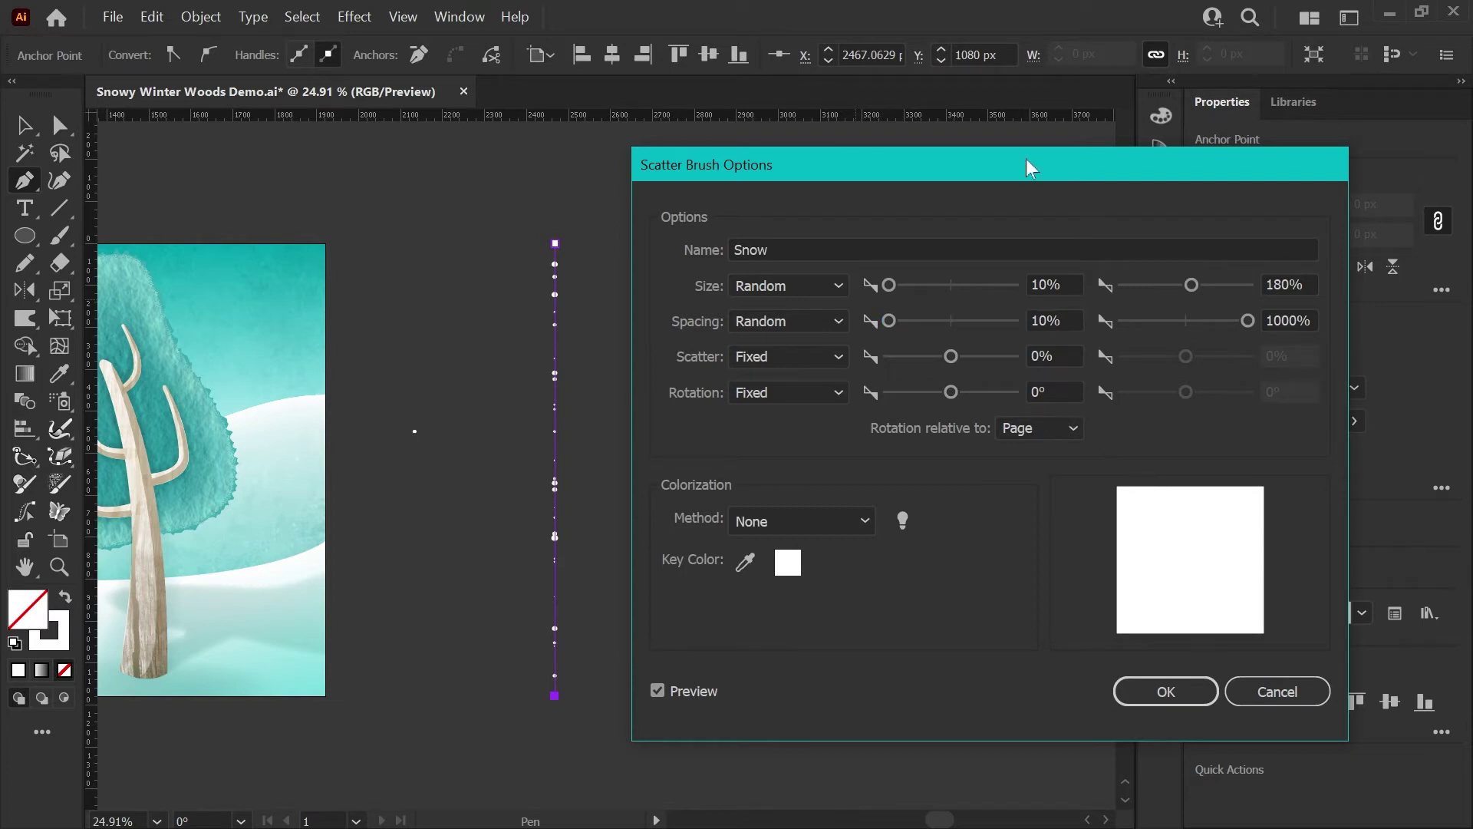
left_click(794, 357)
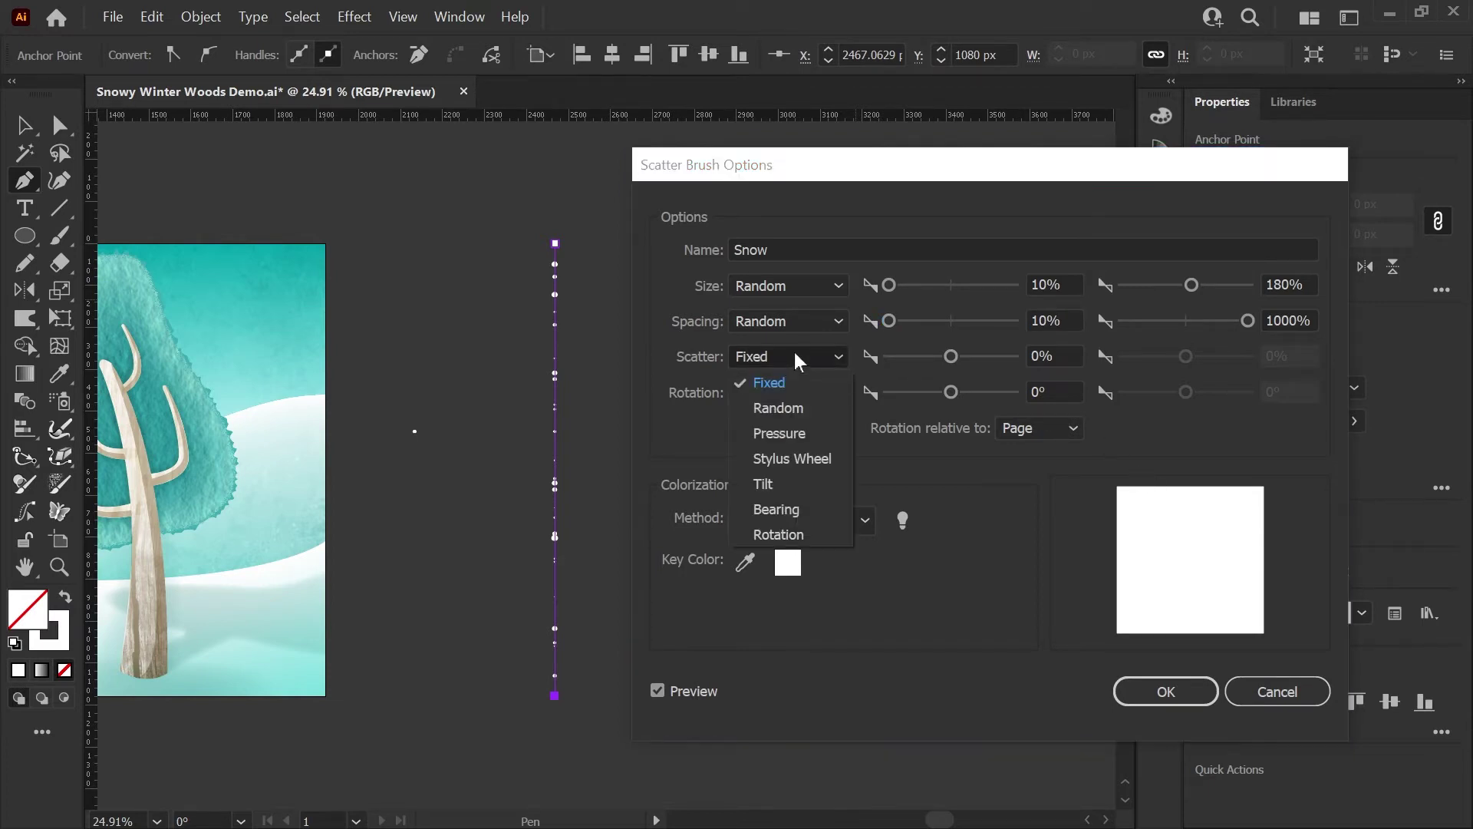
left_click(798, 407)
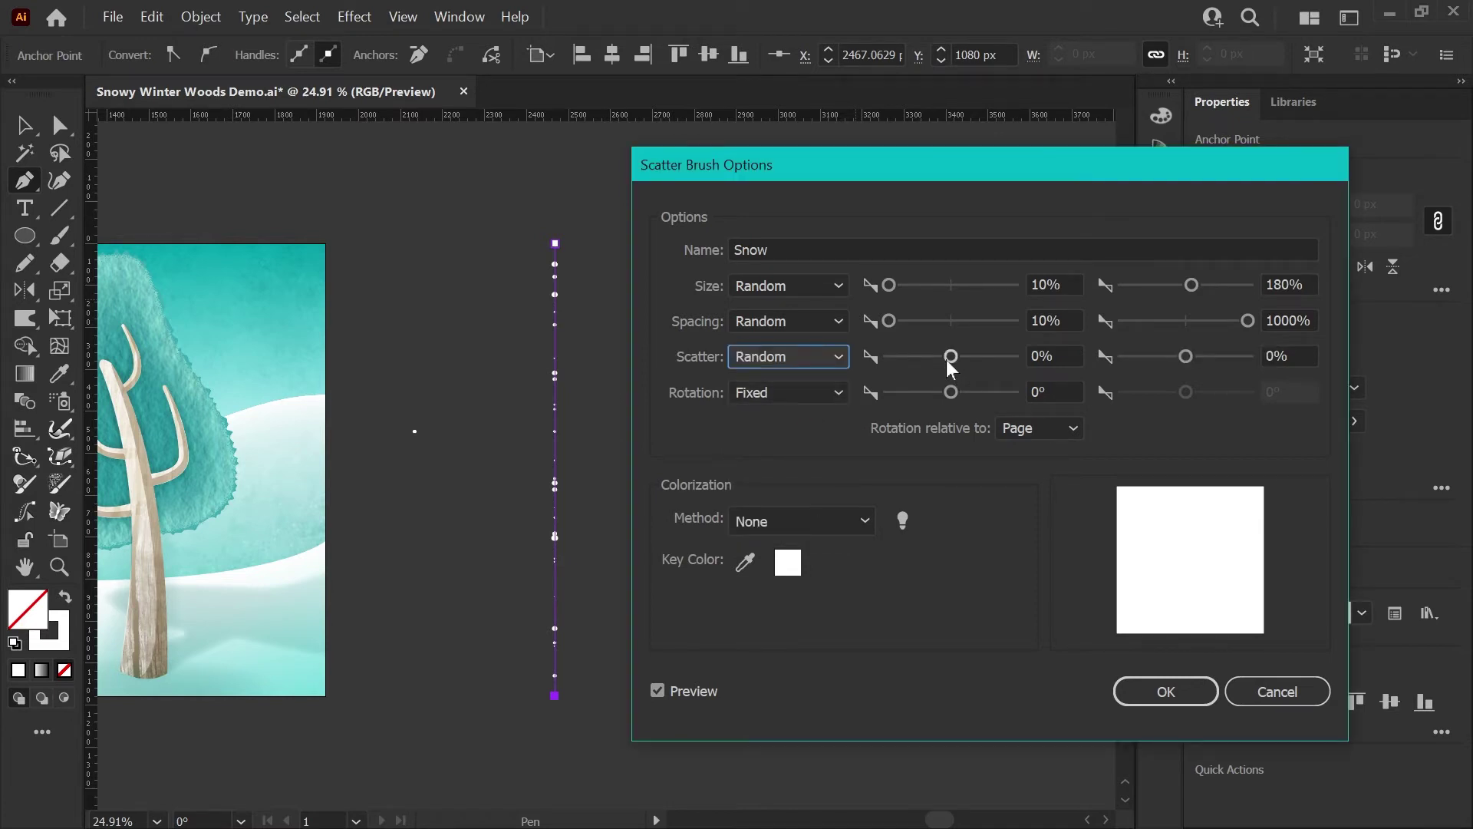
left_click_drag(948, 357, 902, 366)
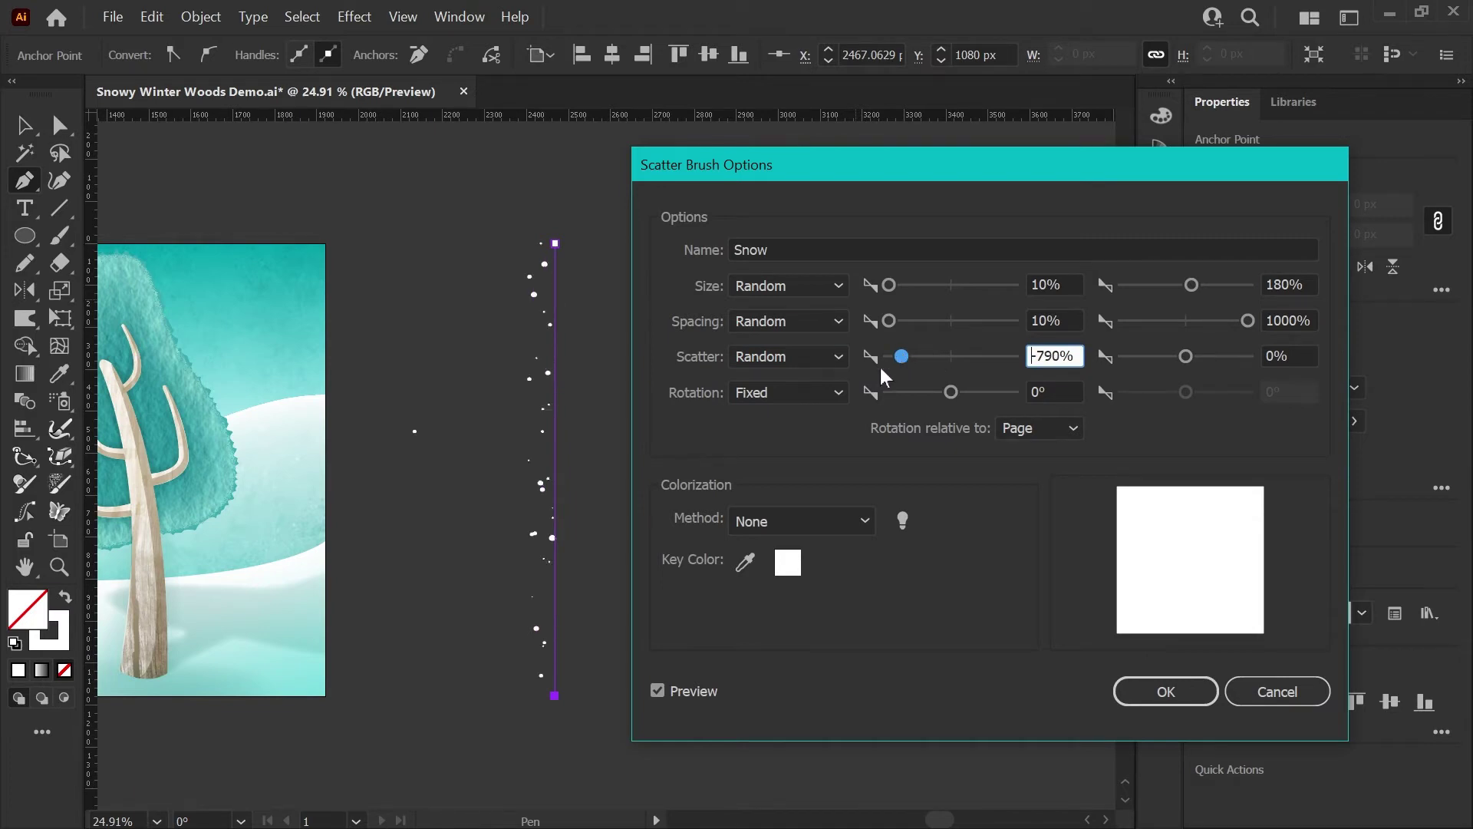
left_click_drag(1194, 356, 1238, 356)
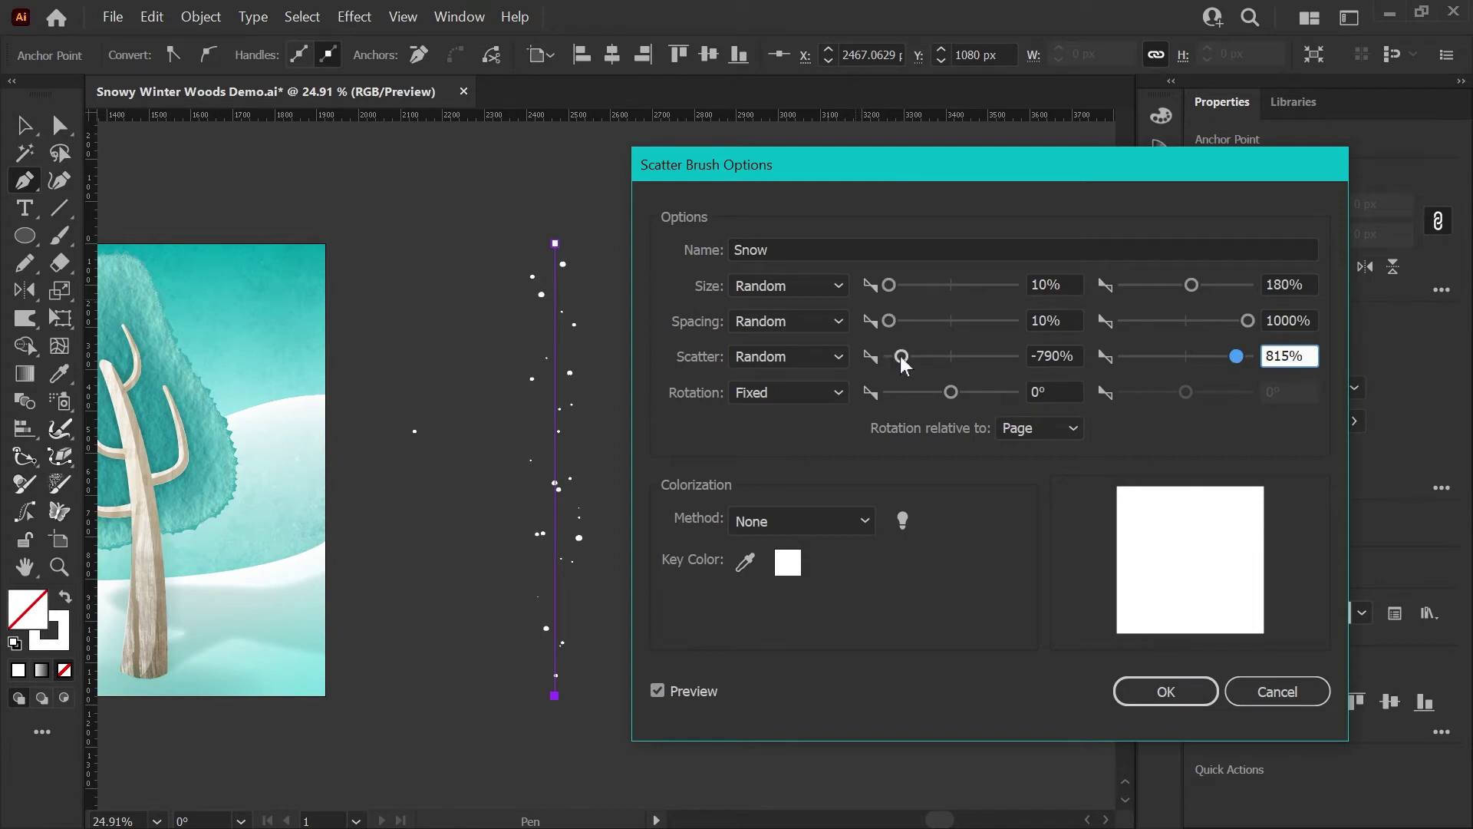
left_click_drag(900, 356, 887, 357)
left_click_drag(1240, 355, 1251, 356)
left_click(890, 355)
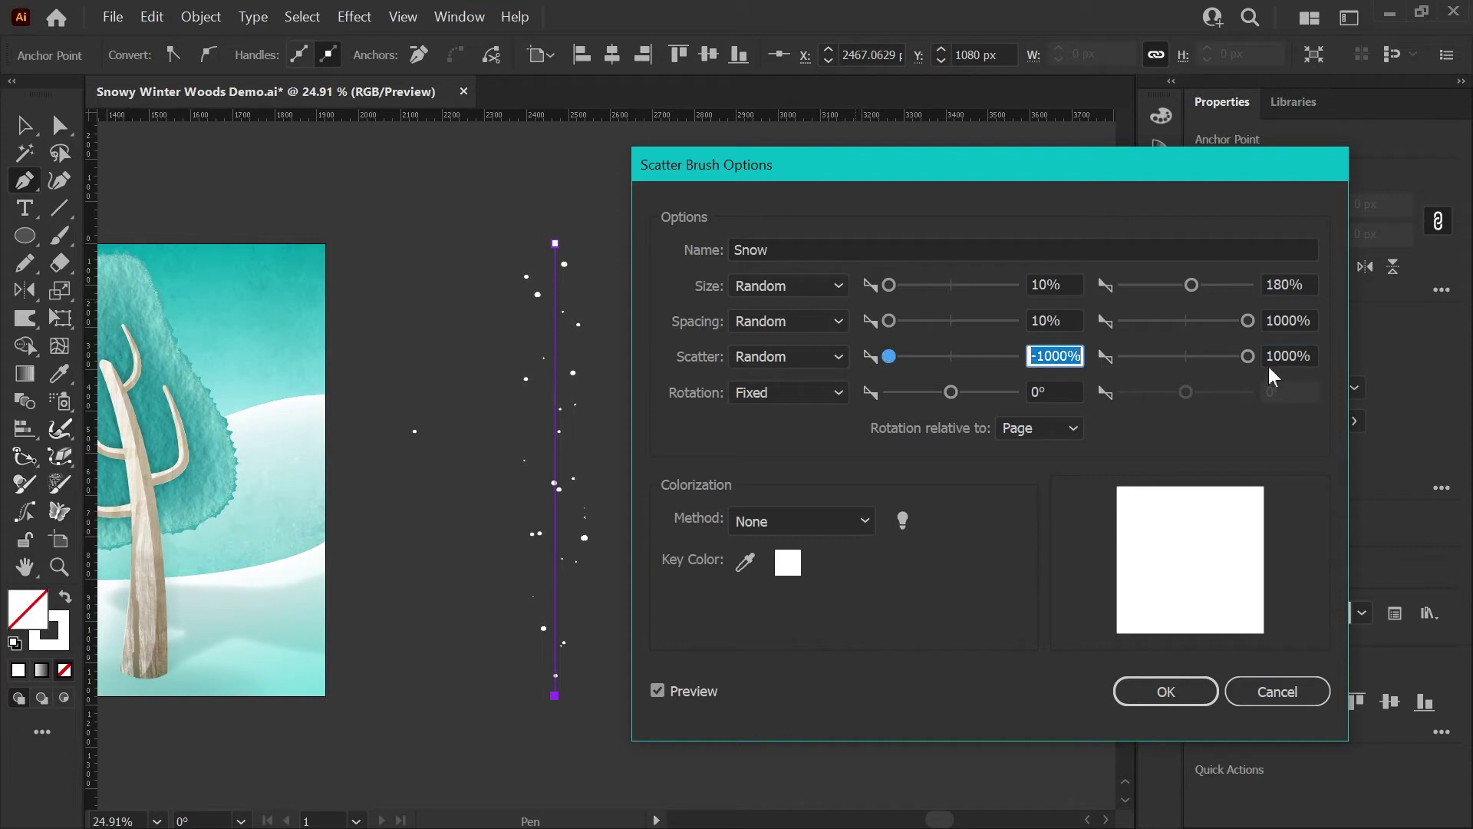
left_click(1249, 356)
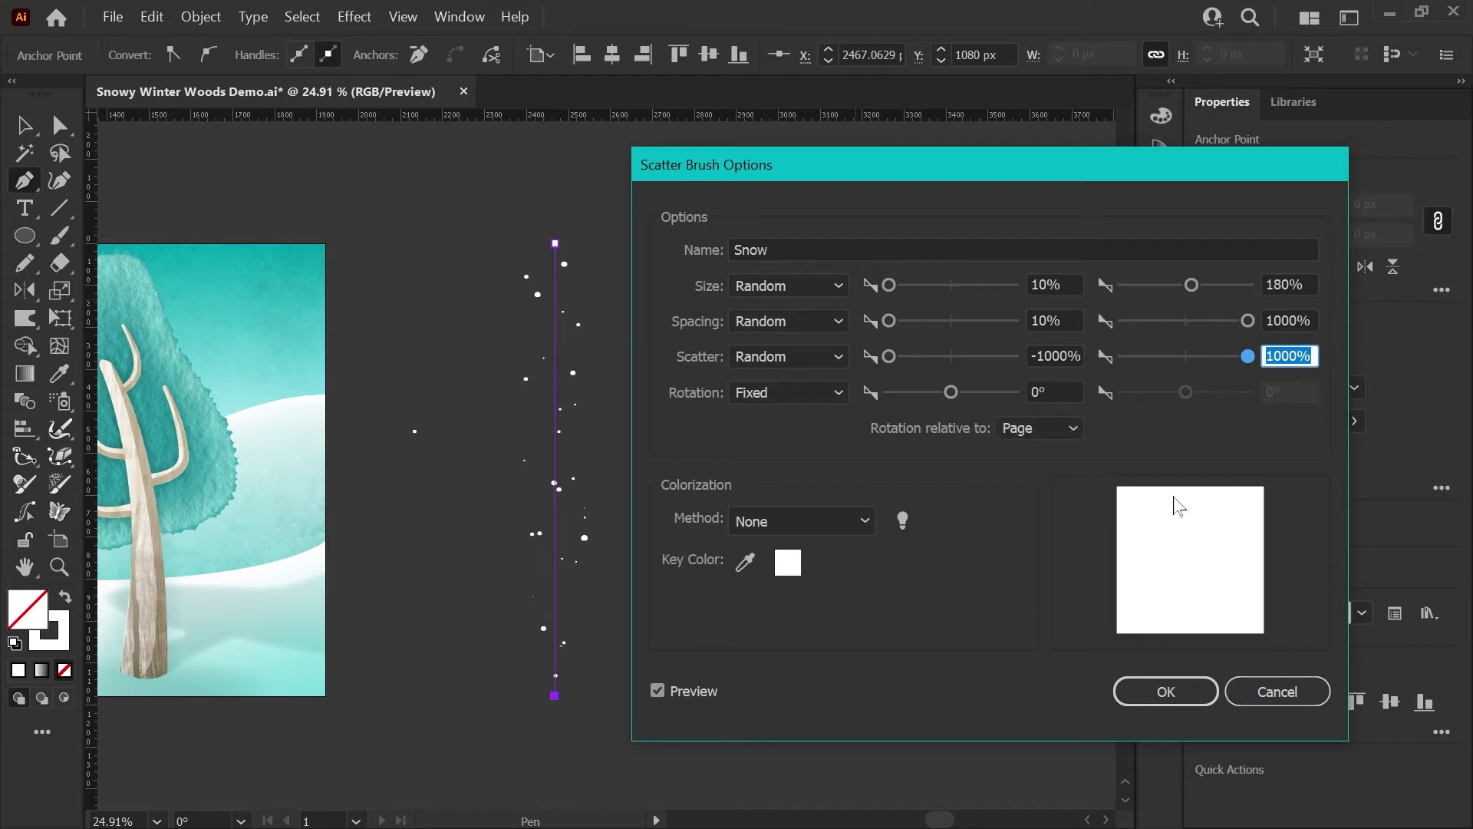
Set Snow brush Rotation to Random, ranging from -180° to 180°
left_click(588, 694)
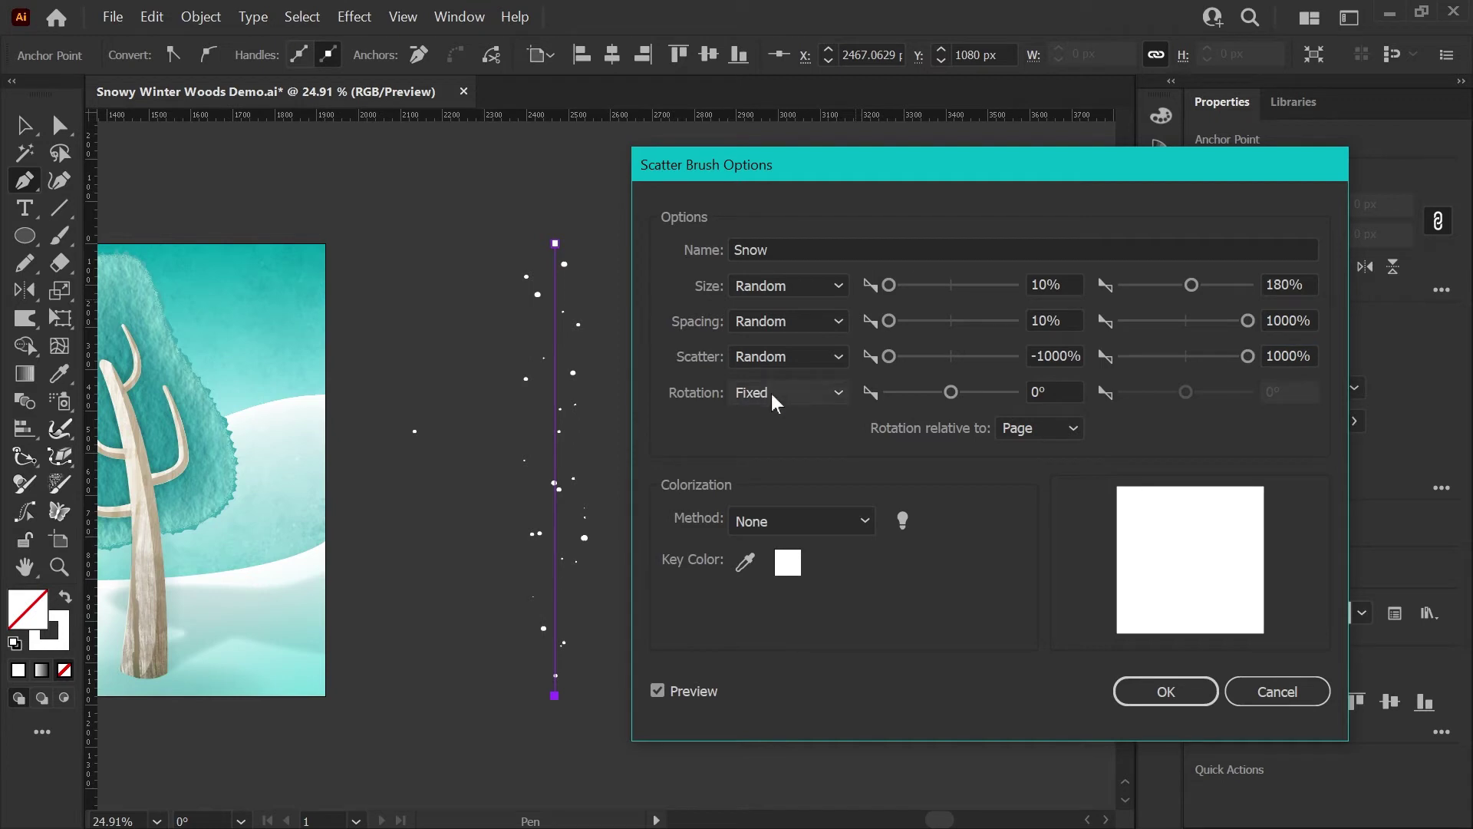
left_click(779, 394)
left_click(798, 438)
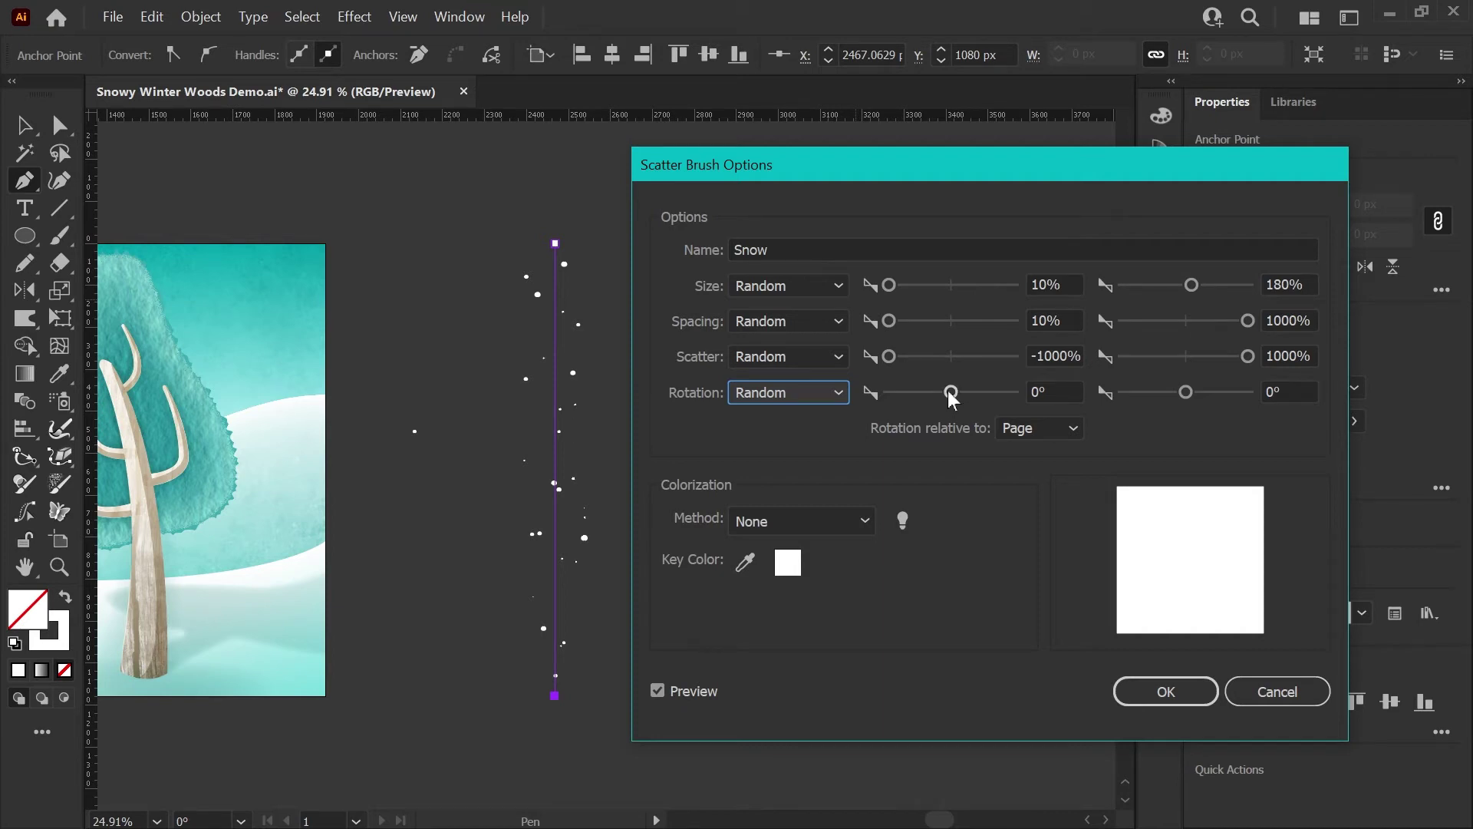
left_click_drag(946, 390, 868, 407)
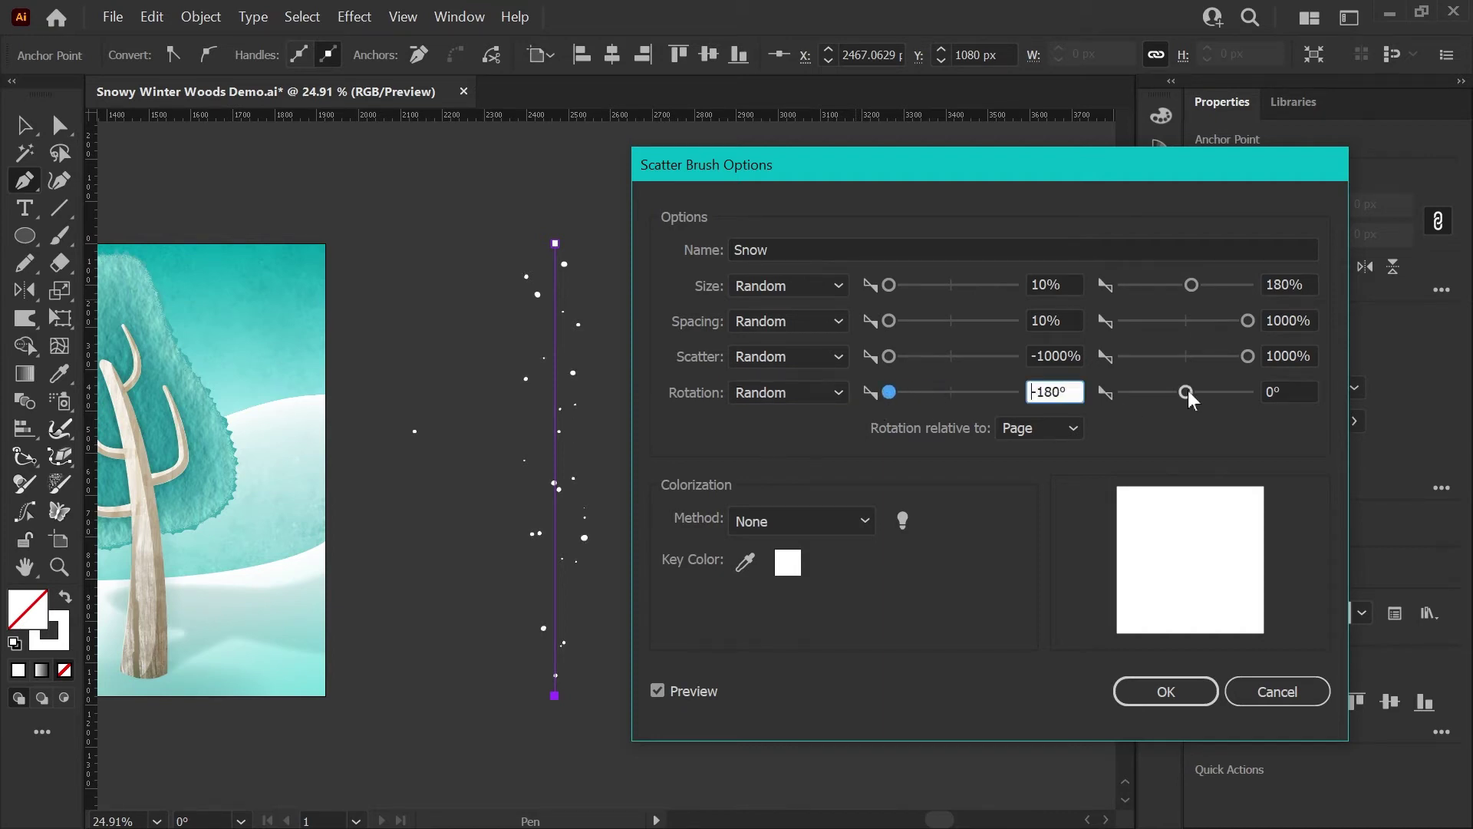
left_click_drag(1187, 390, 1249, 399)
left_click(1293, 392)
key("BackSpace")
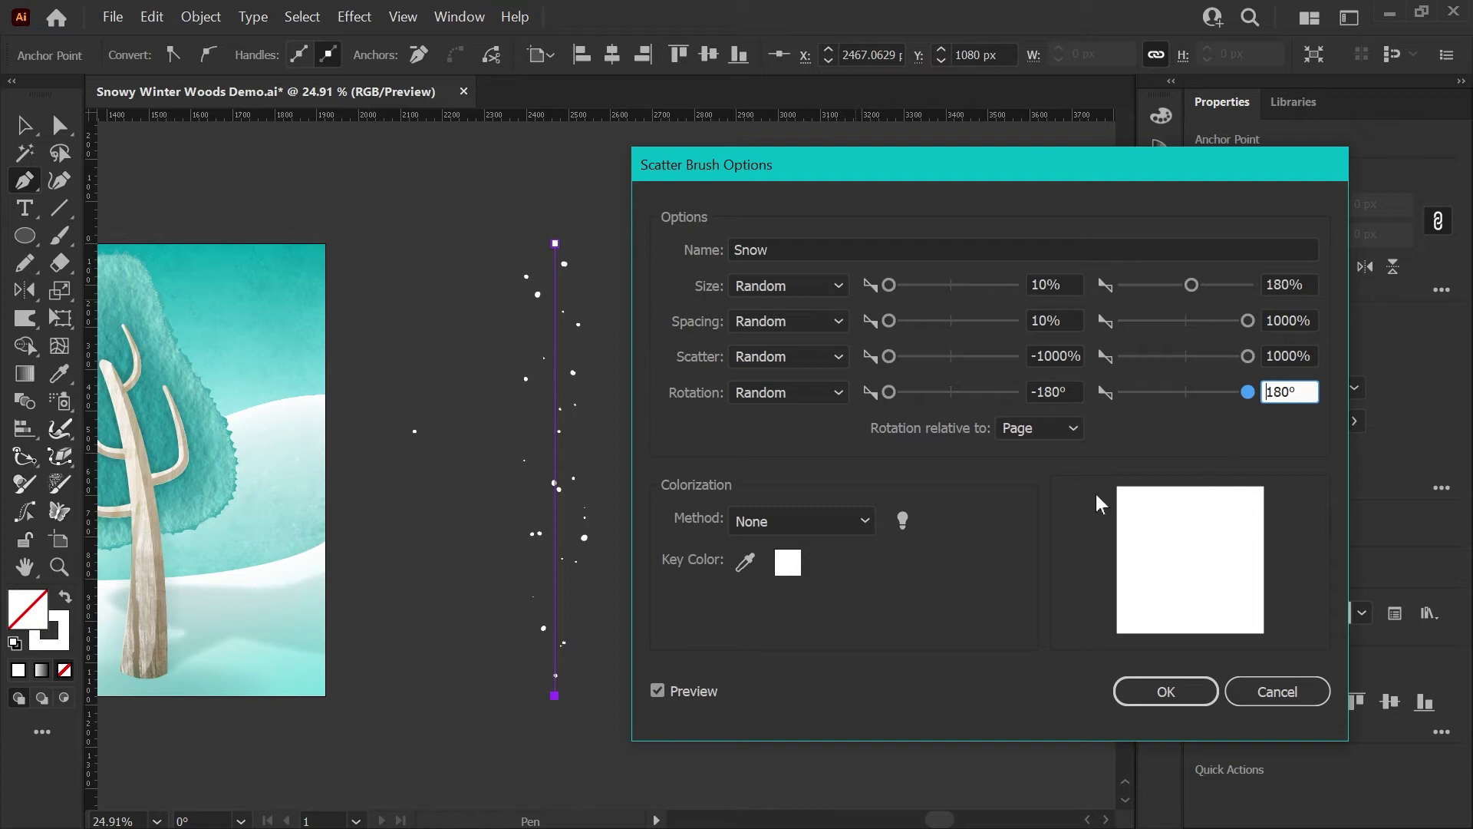
Keep Colorization at None, save the Snow brush options and apply them to existing strokes
left_click(966, 491)
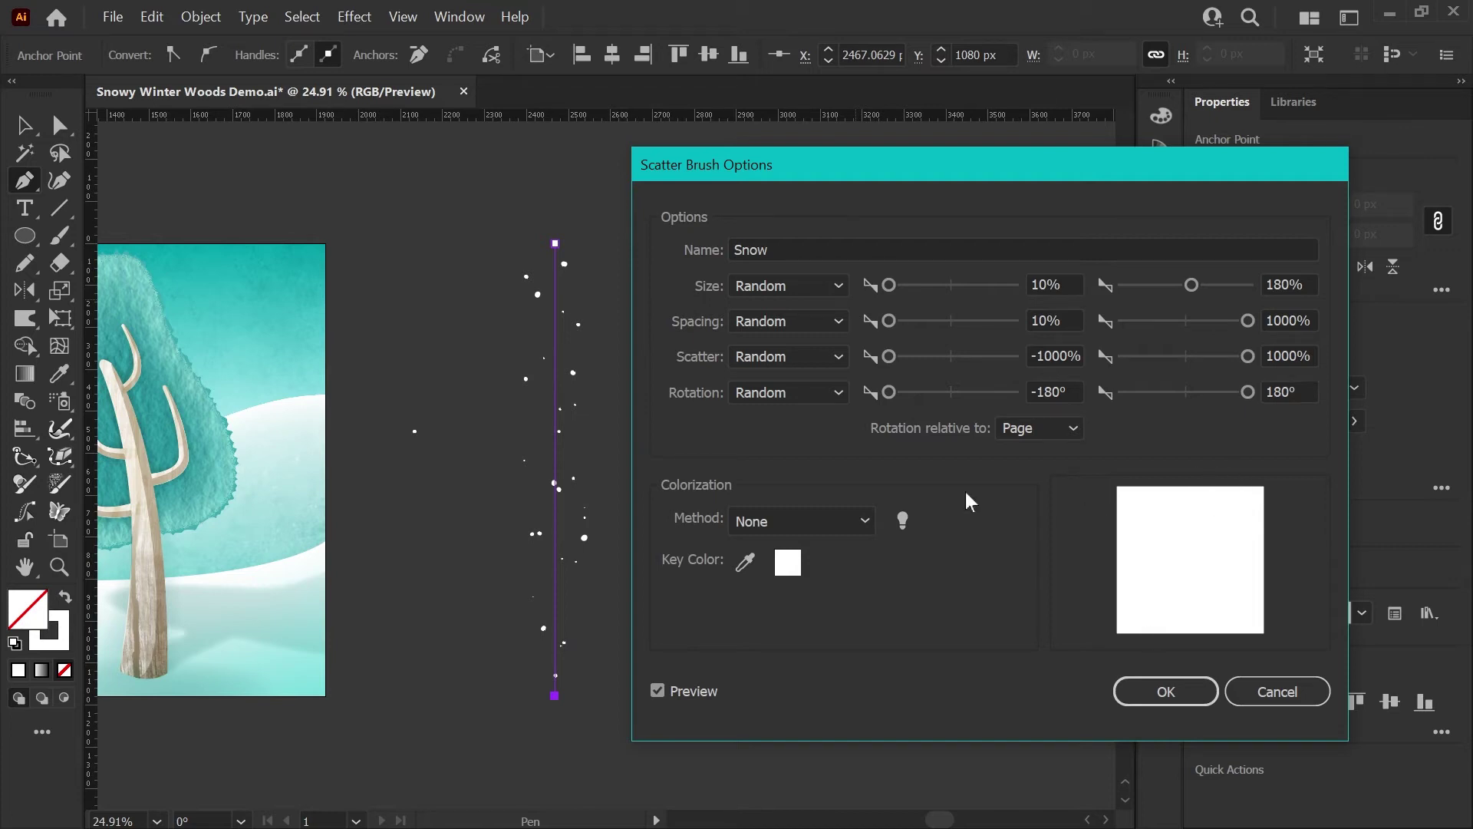
left_click(902, 524)
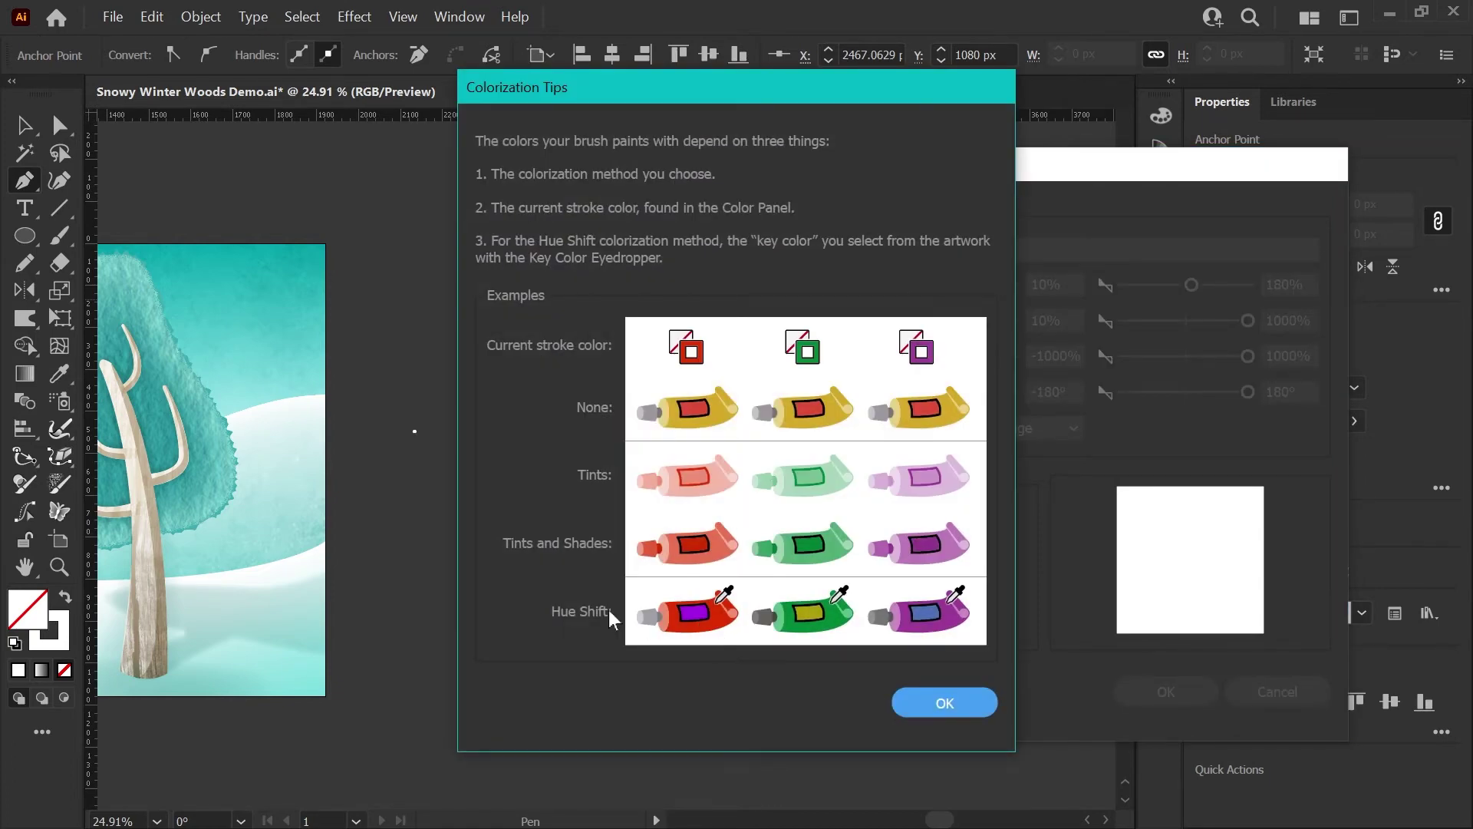
left_click(945, 701)
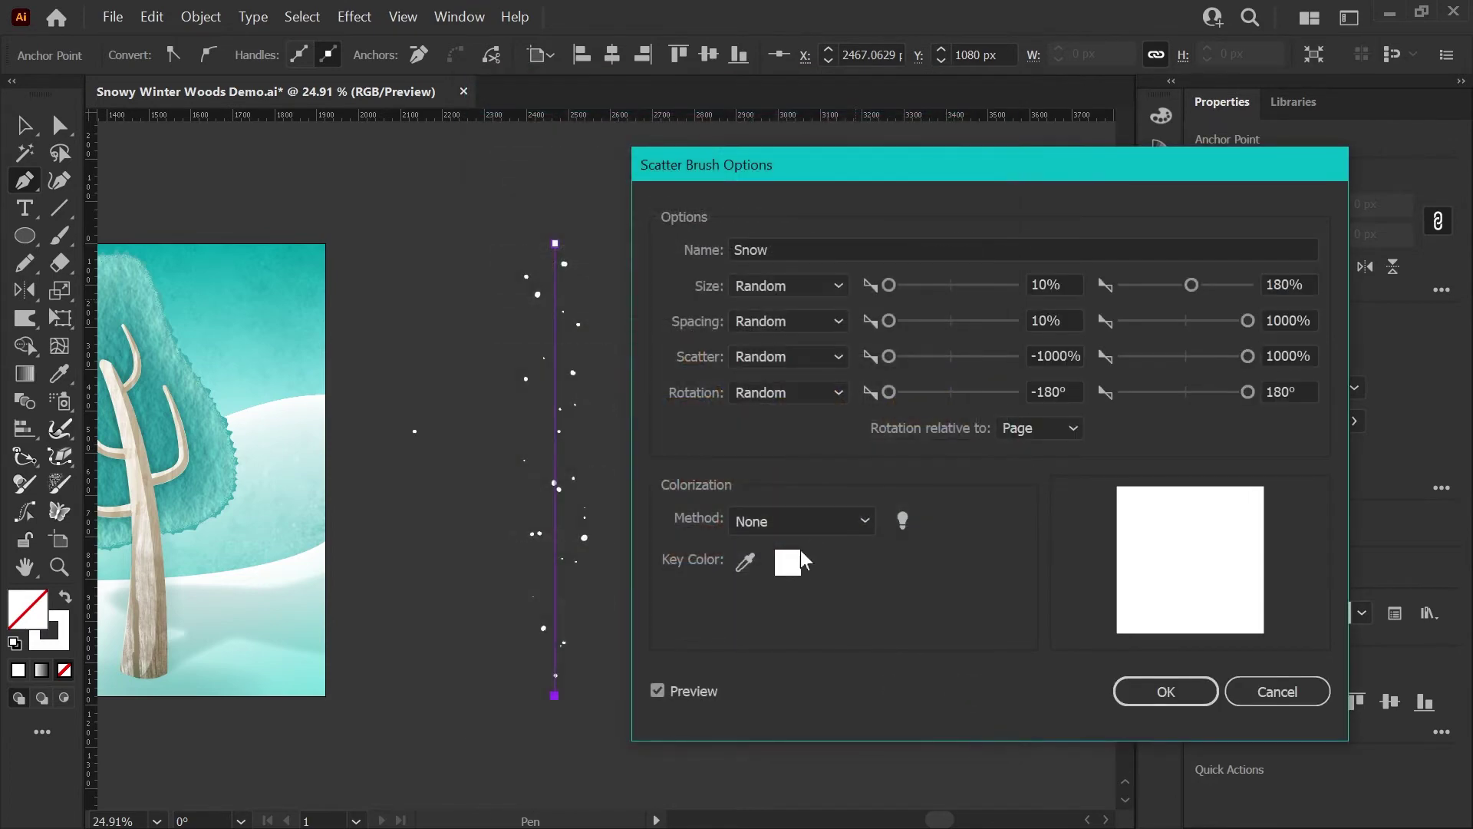
left_click(798, 521)
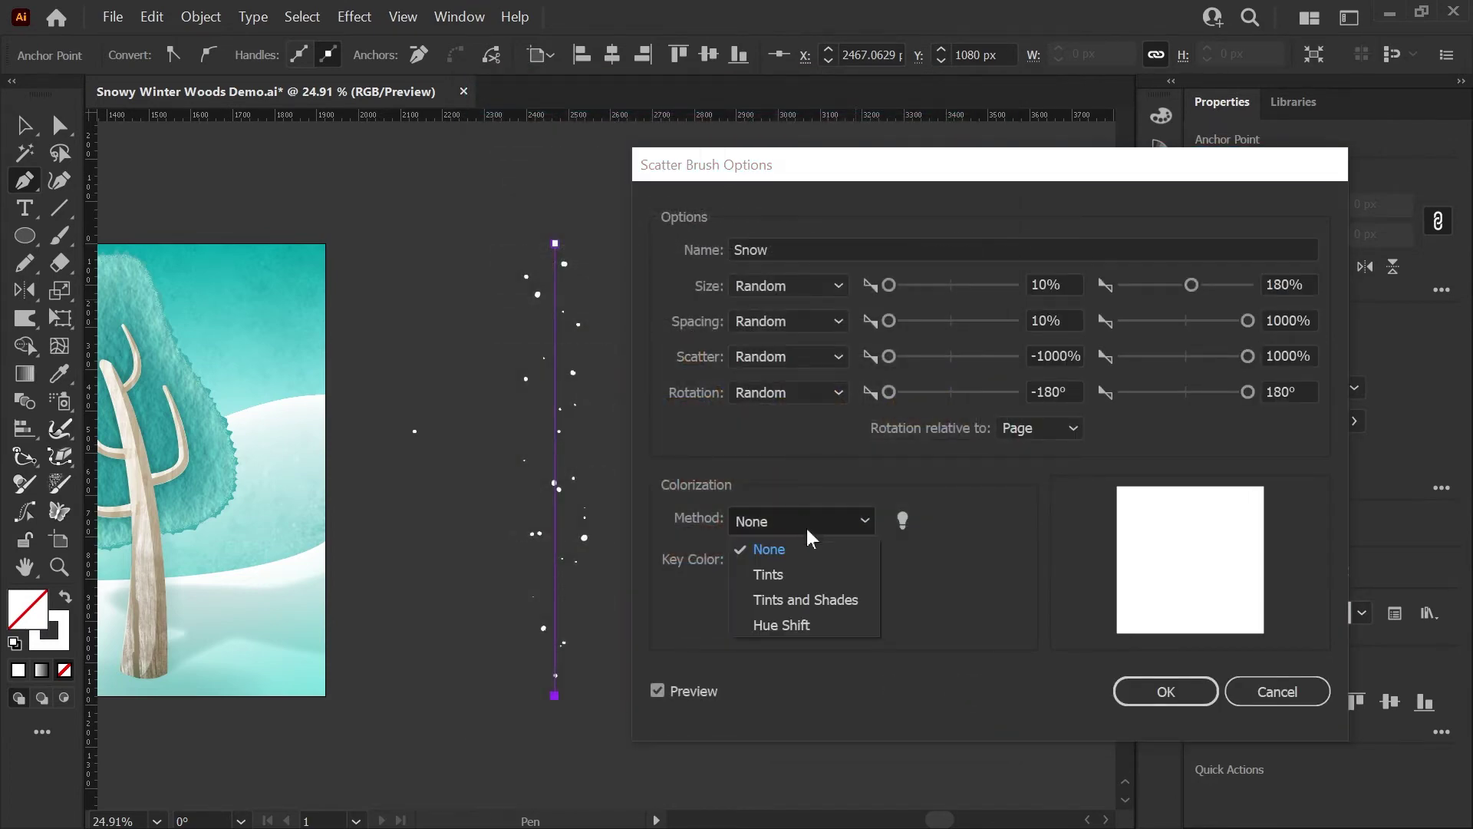
left_click(949, 574)
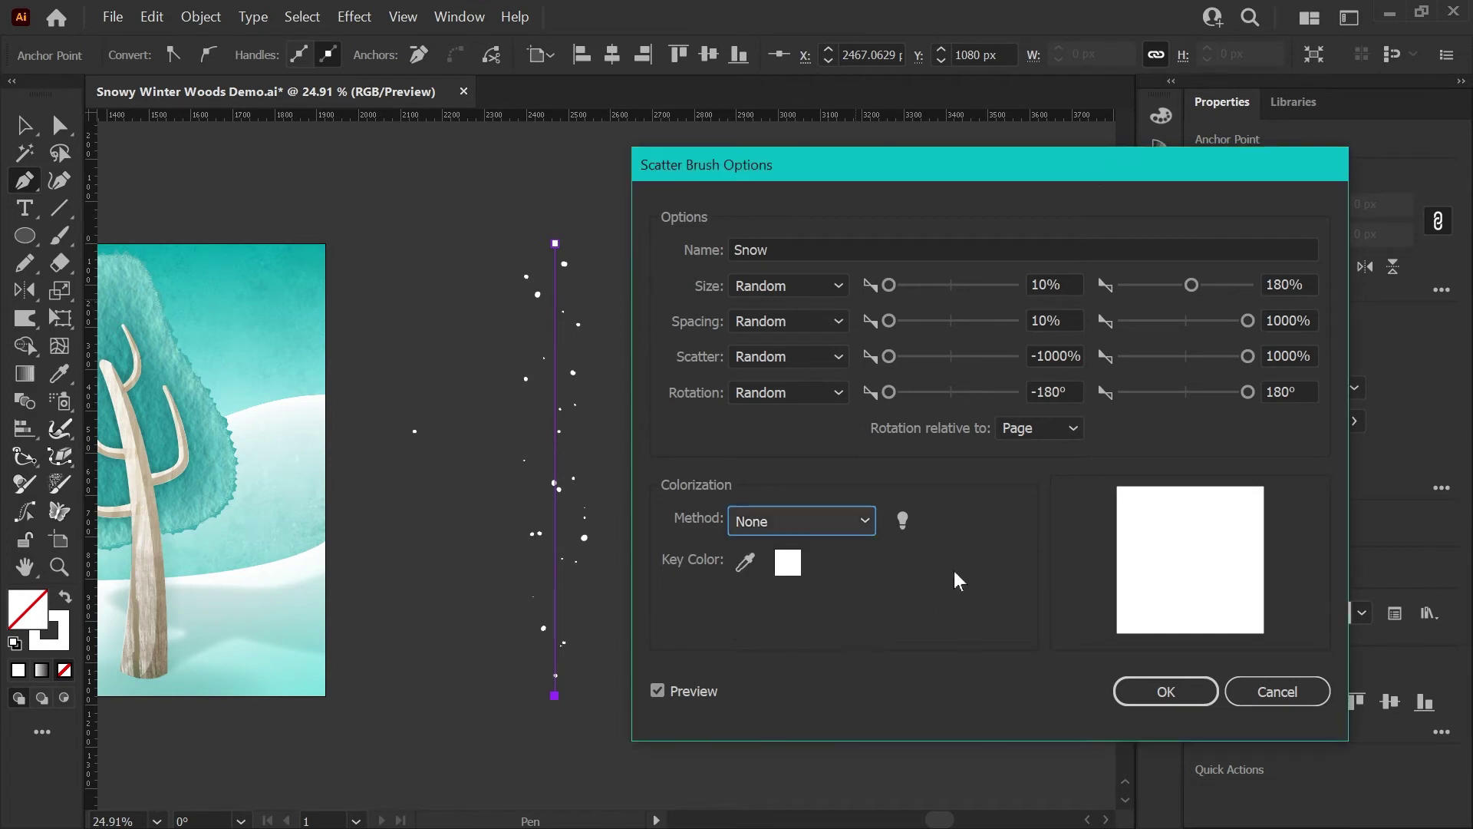
left_click(1164, 693)
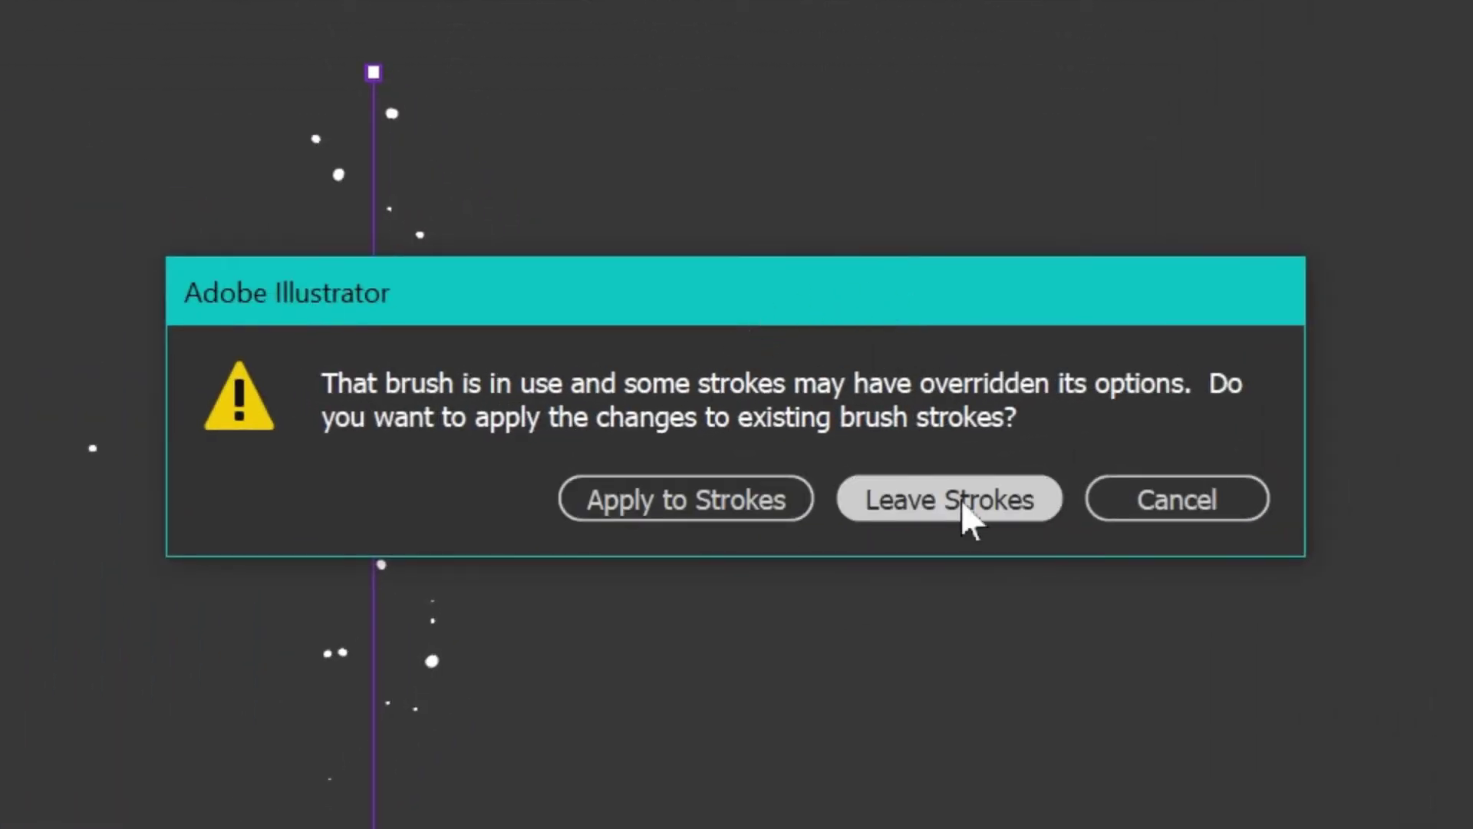
left_click(732, 504)
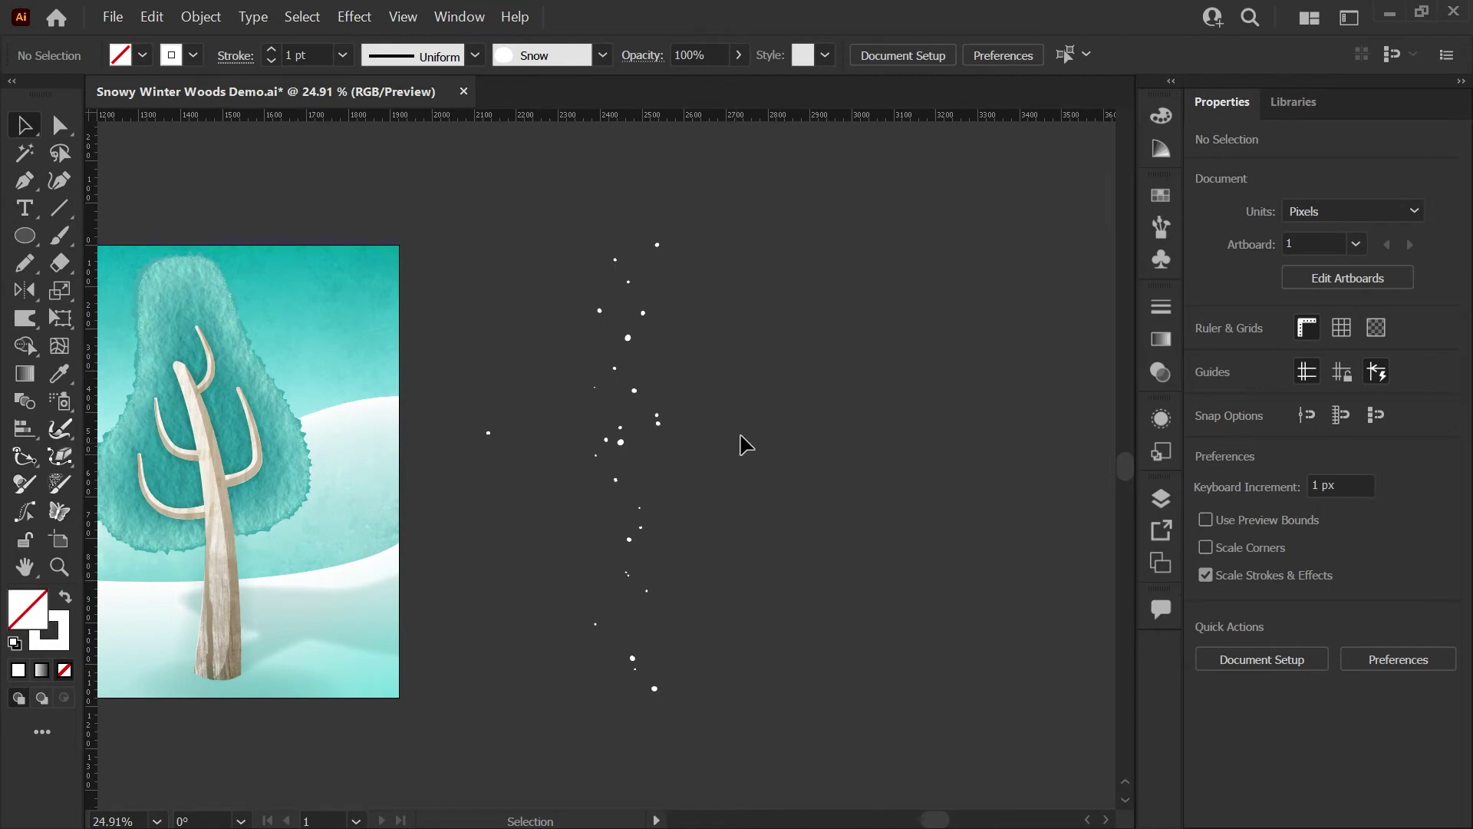
Delete the test snow stroke and bring the whole artboard into view
left_click_drag(773, 361, 445, 551)
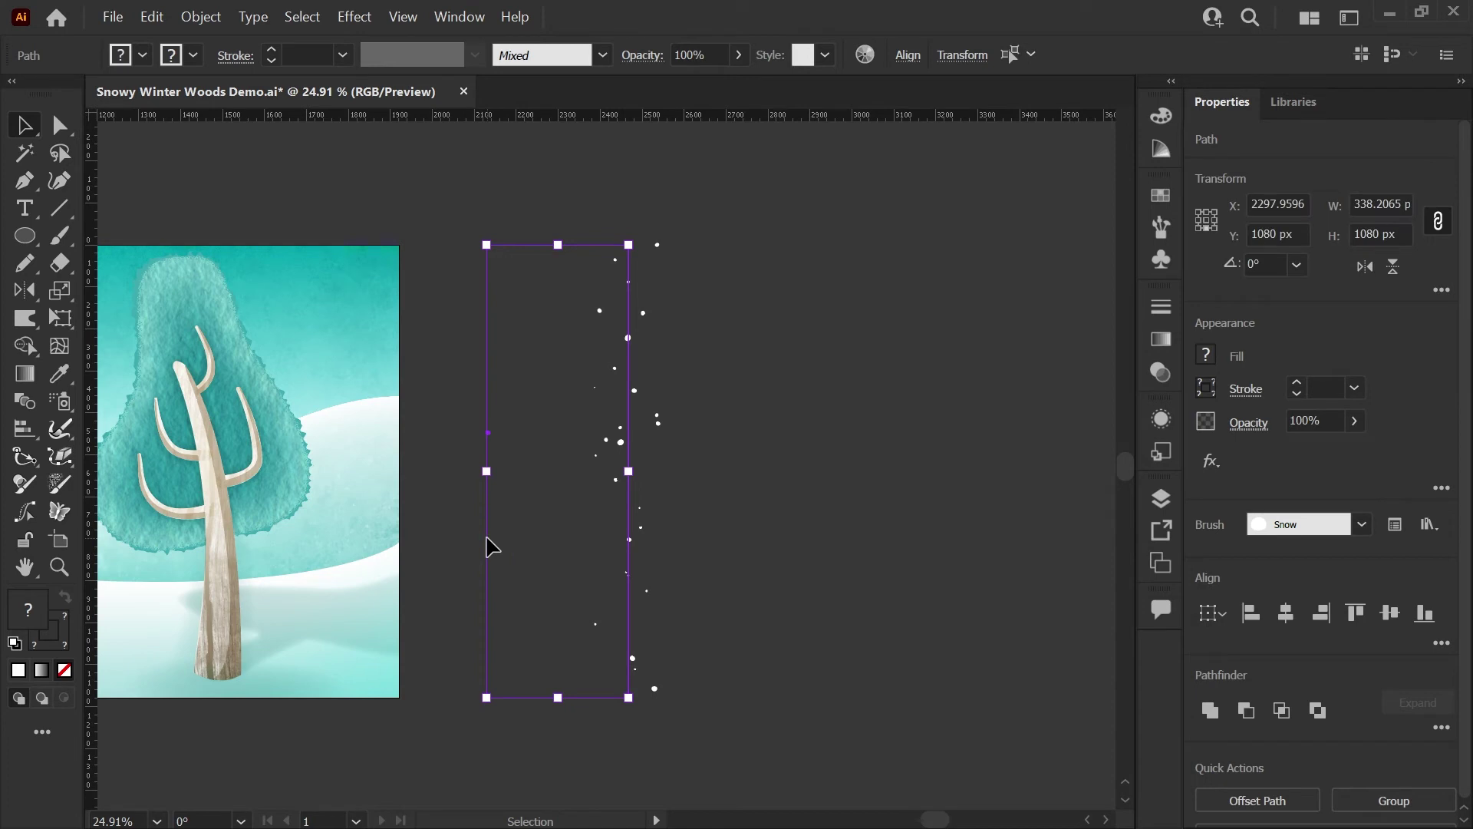
key("Delete")
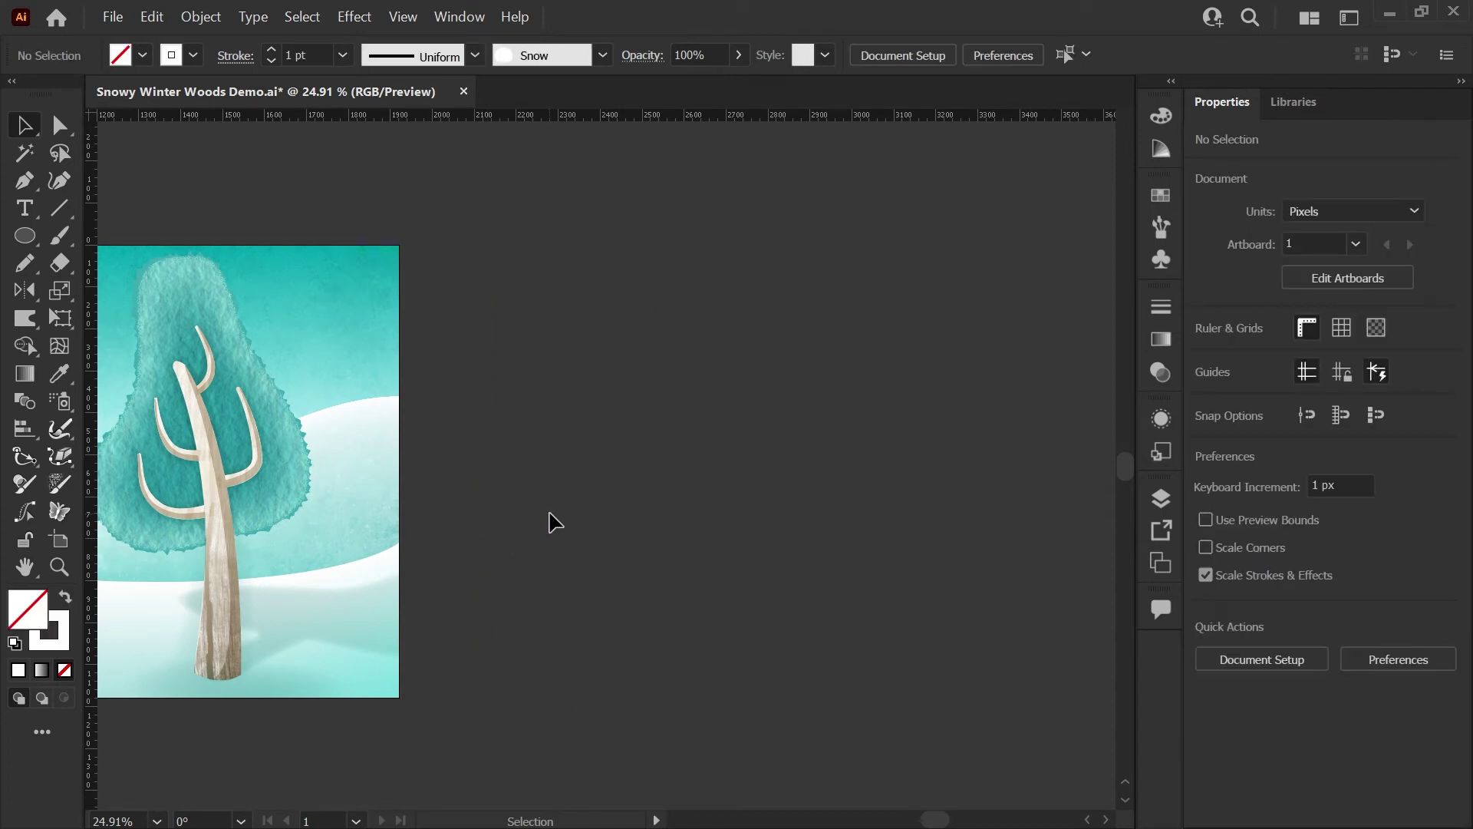
left_click_drag(552, 520, 1095, 480)
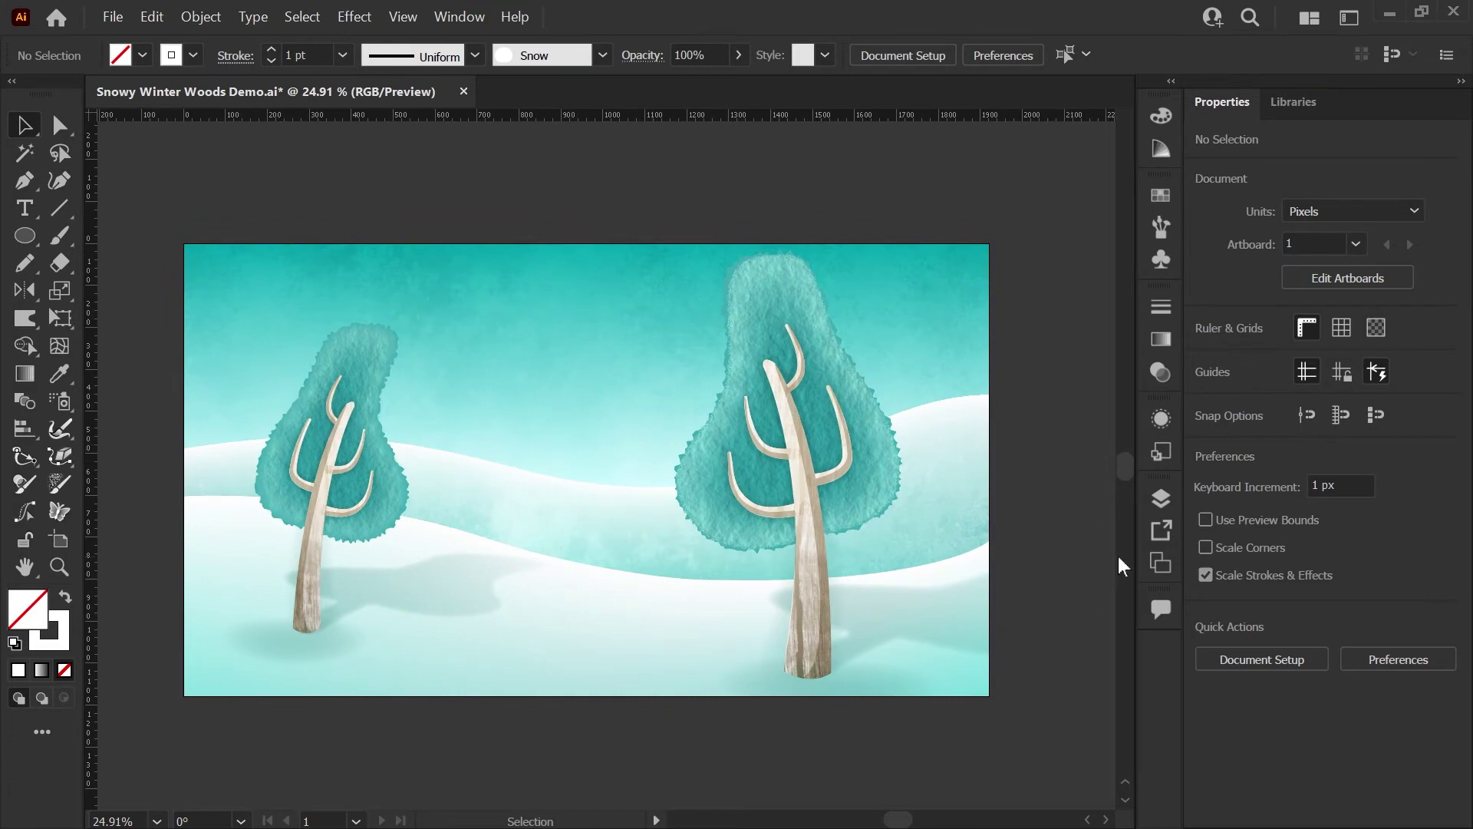
In Layers, target the Snow layer and lock the Backdrop layer
left_click(1158, 500)
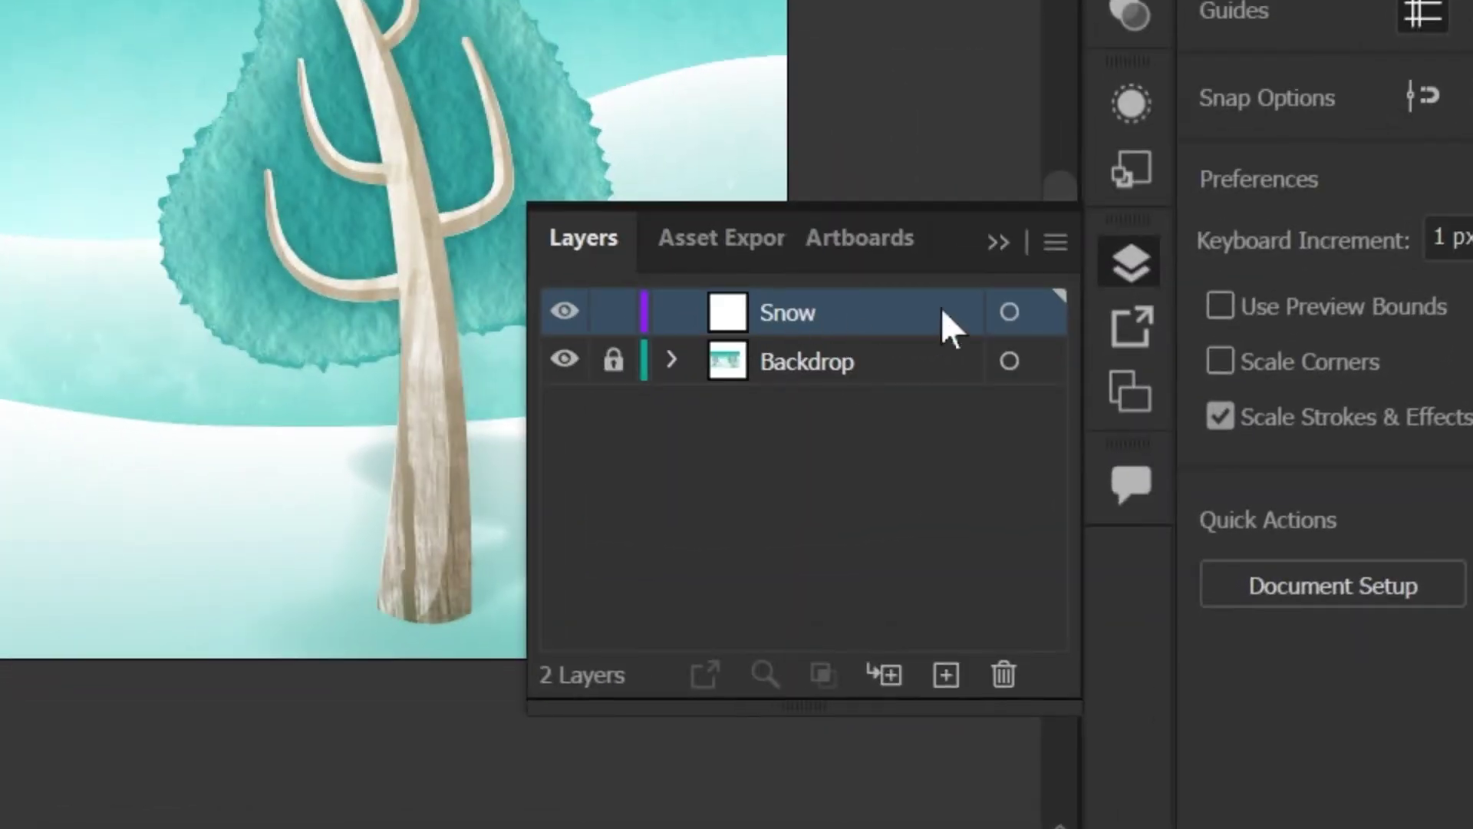
left_click(1009, 312)
left_click(613, 361)
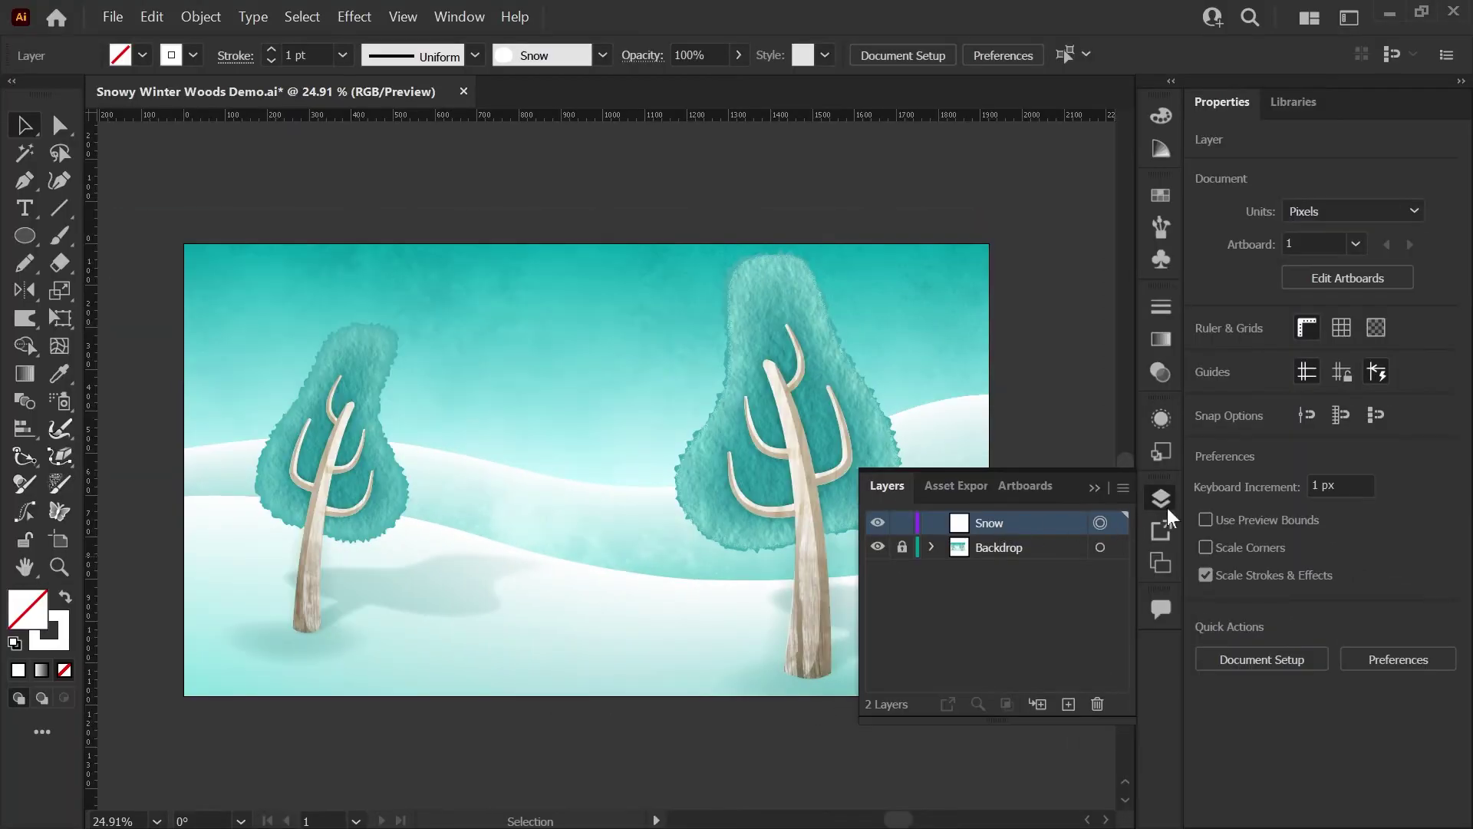
left_click(1131, 263)
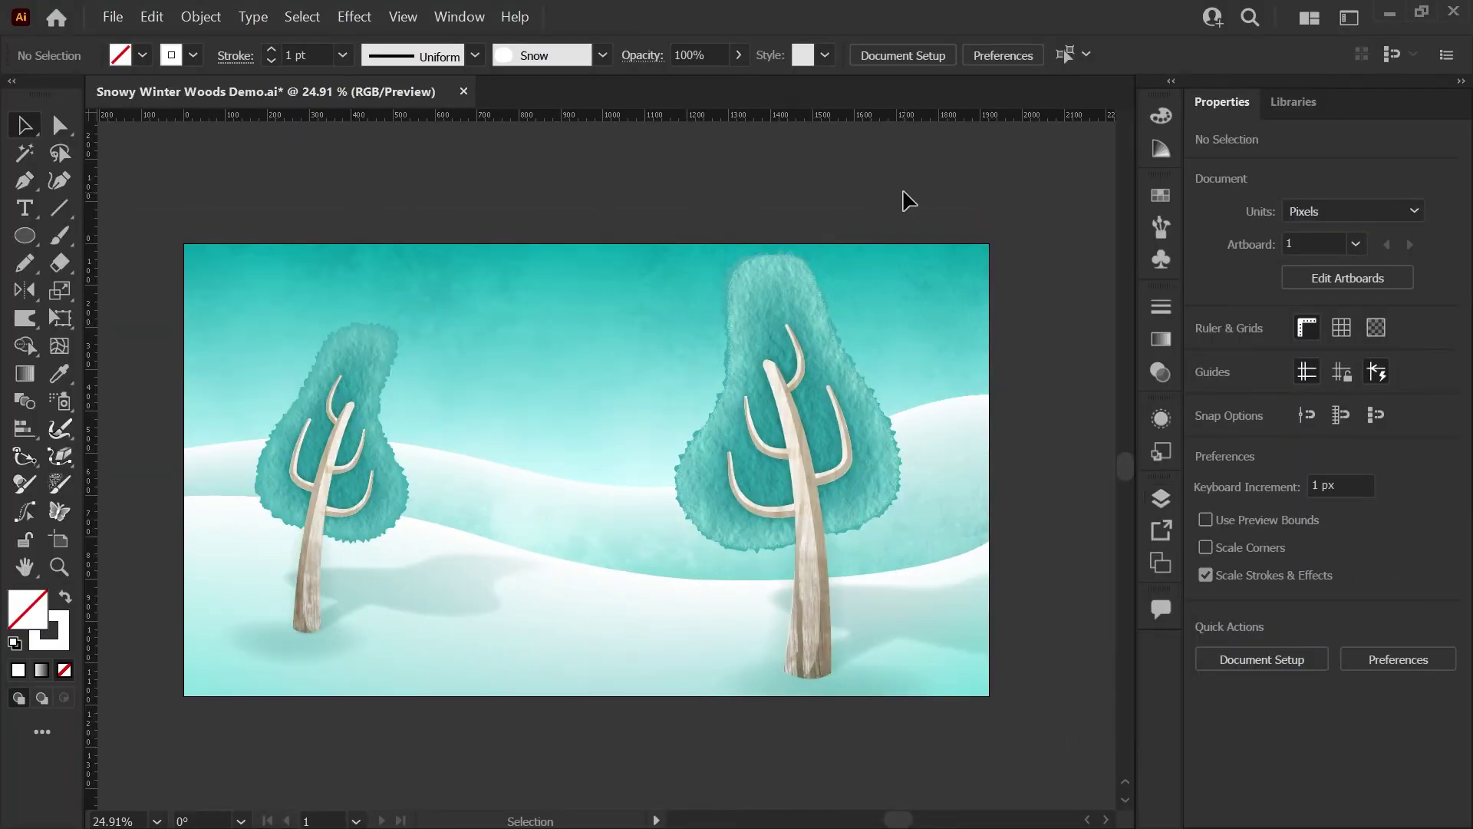
Paint three freehand Snow brush strokes: one rising from the lower left, one looping over the left tree, and one over the right tree
key("b")
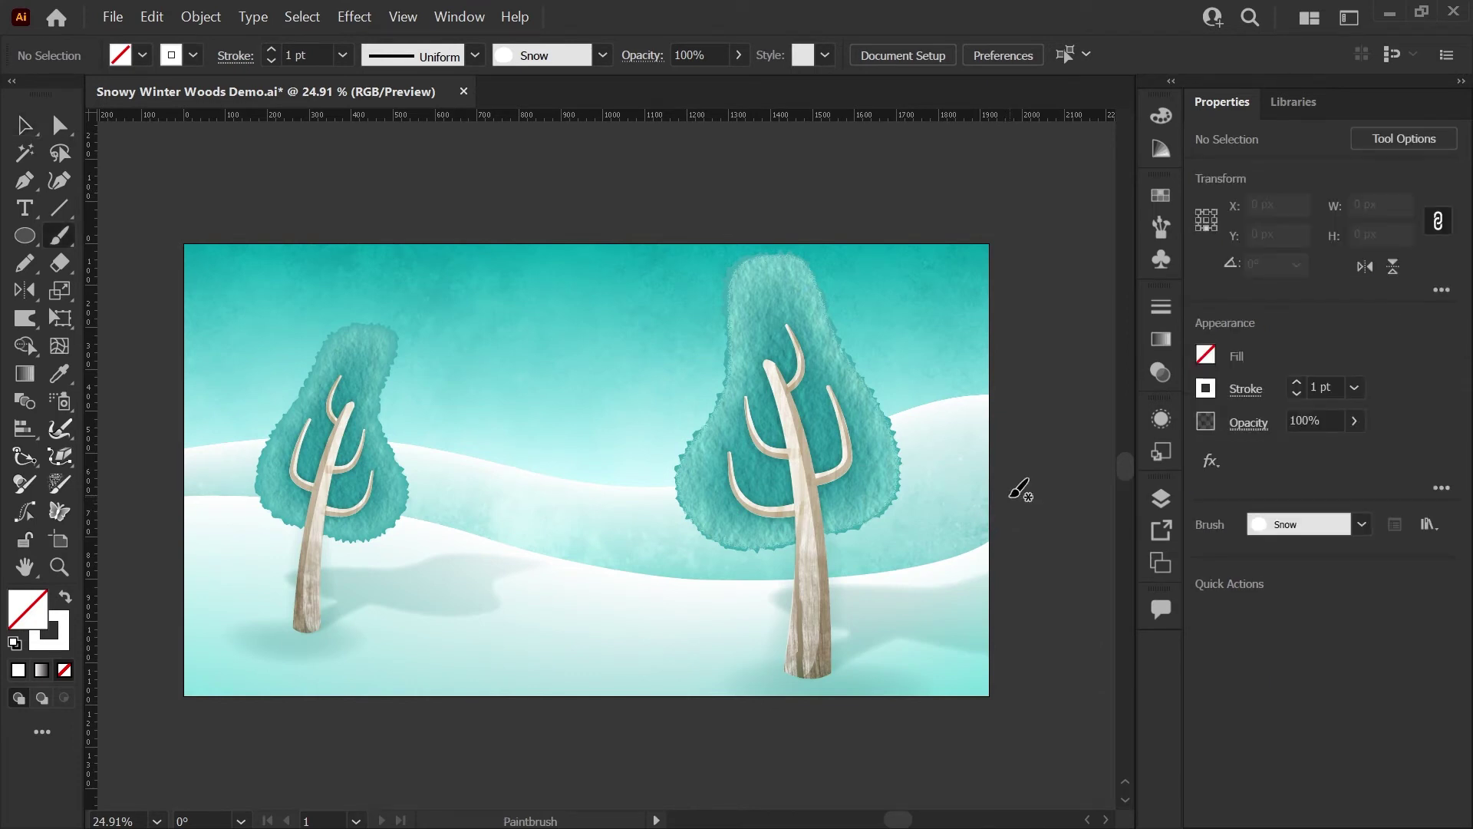
mouse_move(218, 680)
left_mouse_down()
mouse_move(203, 437)
mouse_move(260, 270)
mouse_move(295, 414)
mouse_move(300, 606)
mouse_move(346, 693)
mouse_move(345, 482)
mouse_move(382, 284)
mouse_move(412, 376)
mouse_move(412, 584)
mouse_move(466, 682)
mouse_move(488, 287)
mouse_move(546, 327)
mouse_move(589, 675)
mouse_move(643, 576)
mouse_move(644, 327)
mouse_move(688, 286)
mouse_move(700, 649)
mouse_move(768, 675)
mouse_move(812, 290)
mouse_move(868, 290)
mouse_move(871, 582)
mouse_move(909, 664)
mouse_move(935, 559)
mouse_move(963, 247)
left_mouse_up()
mouse_move(179, 466)
left_mouse_down()
mouse_move(286, 255)
mouse_move(251, 386)
mouse_move(343, 472)
mouse_move(484, 270)
mouse_move(514, 463)
mouse_move(667, 269)
mouse_move(848, 227)
left_mouse_up()
mouse_move(1014, 476)
left_mouse_down()
mouse_move(955, 297)
mouse_move(914, 267)
mouse_move(697, 323)
mouse_move(385, 253)
mouse_move(238, 268)
mouse_move(203, 359)
left_mouse_up()
Select the wavy sky stroke and reapply the Snow brush twice to rerandomize its flakes
key("v")
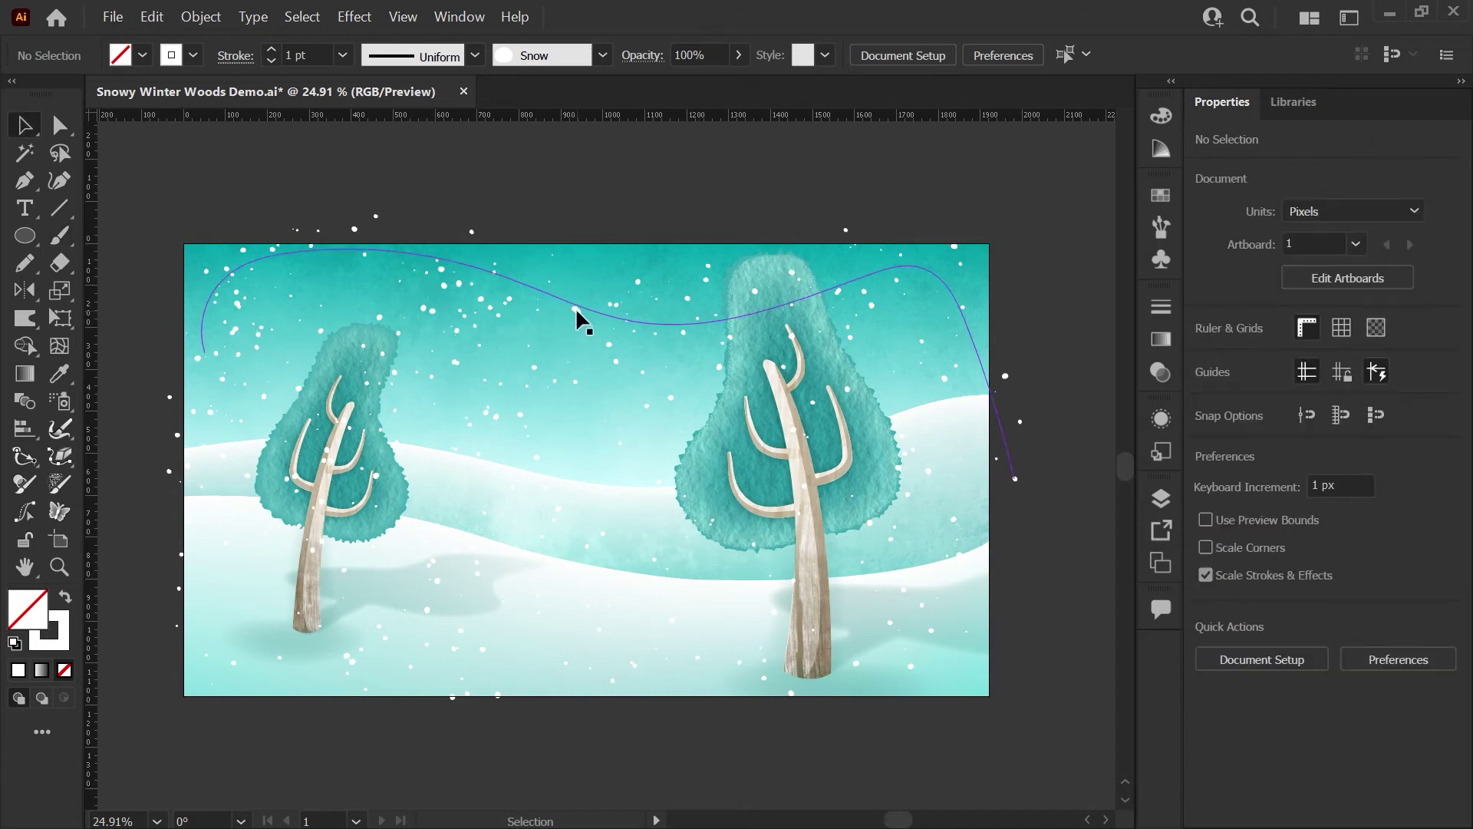
left_click(580, 305)
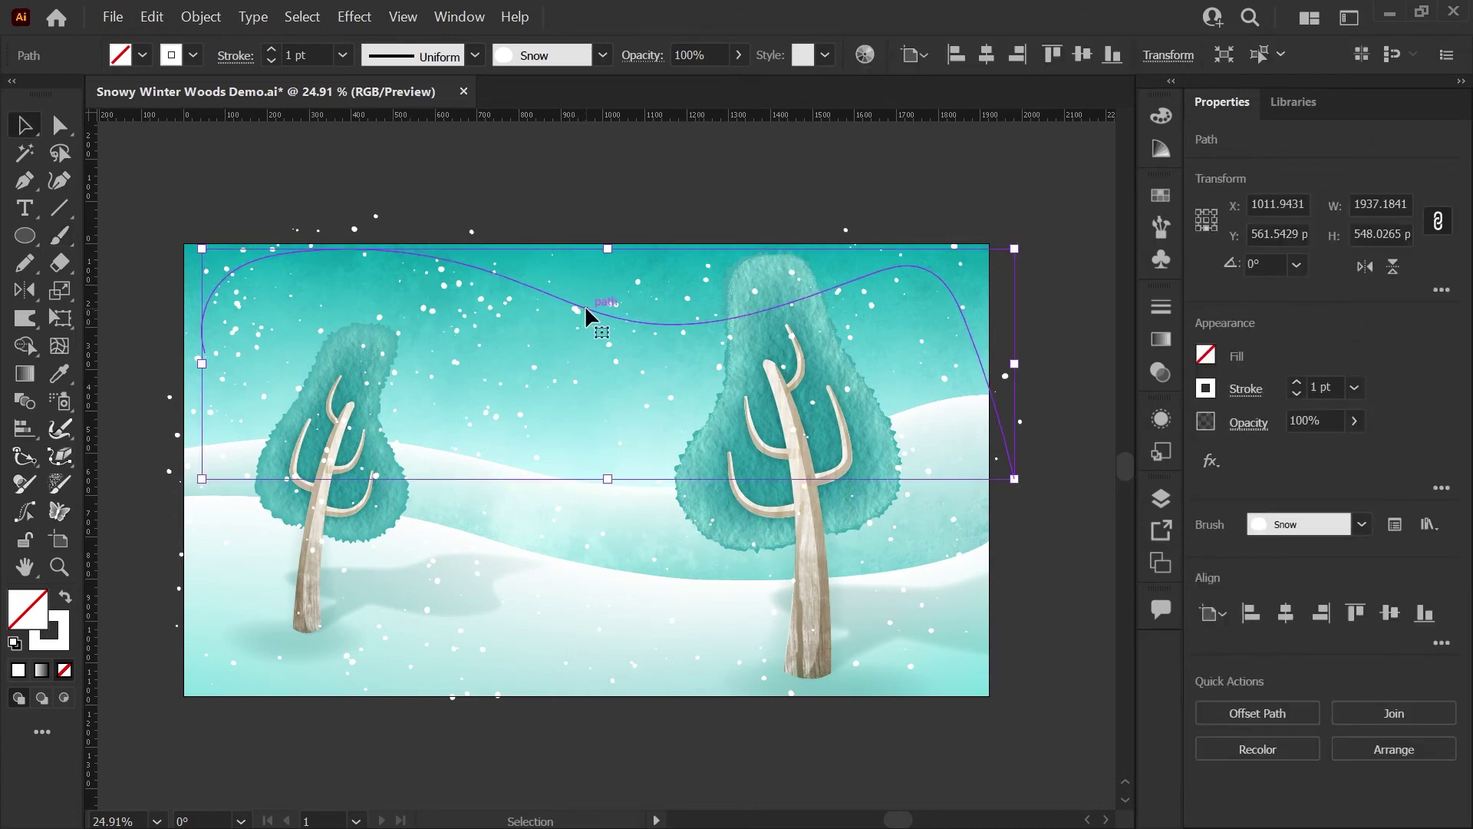
left_click(1161, 237)
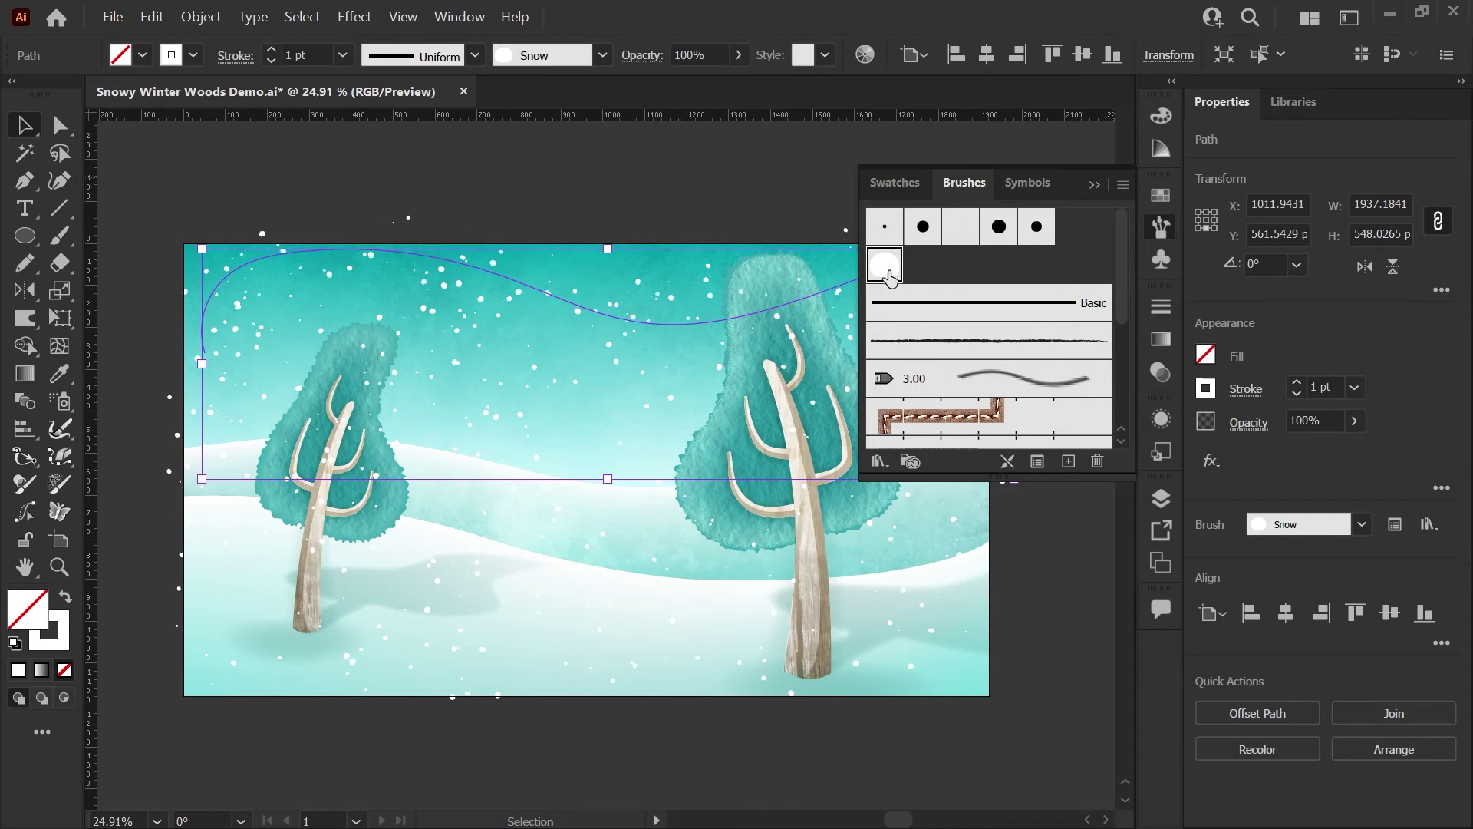
left_click(888, 281)
left_click(887, 277)
left_click(1161, 230)
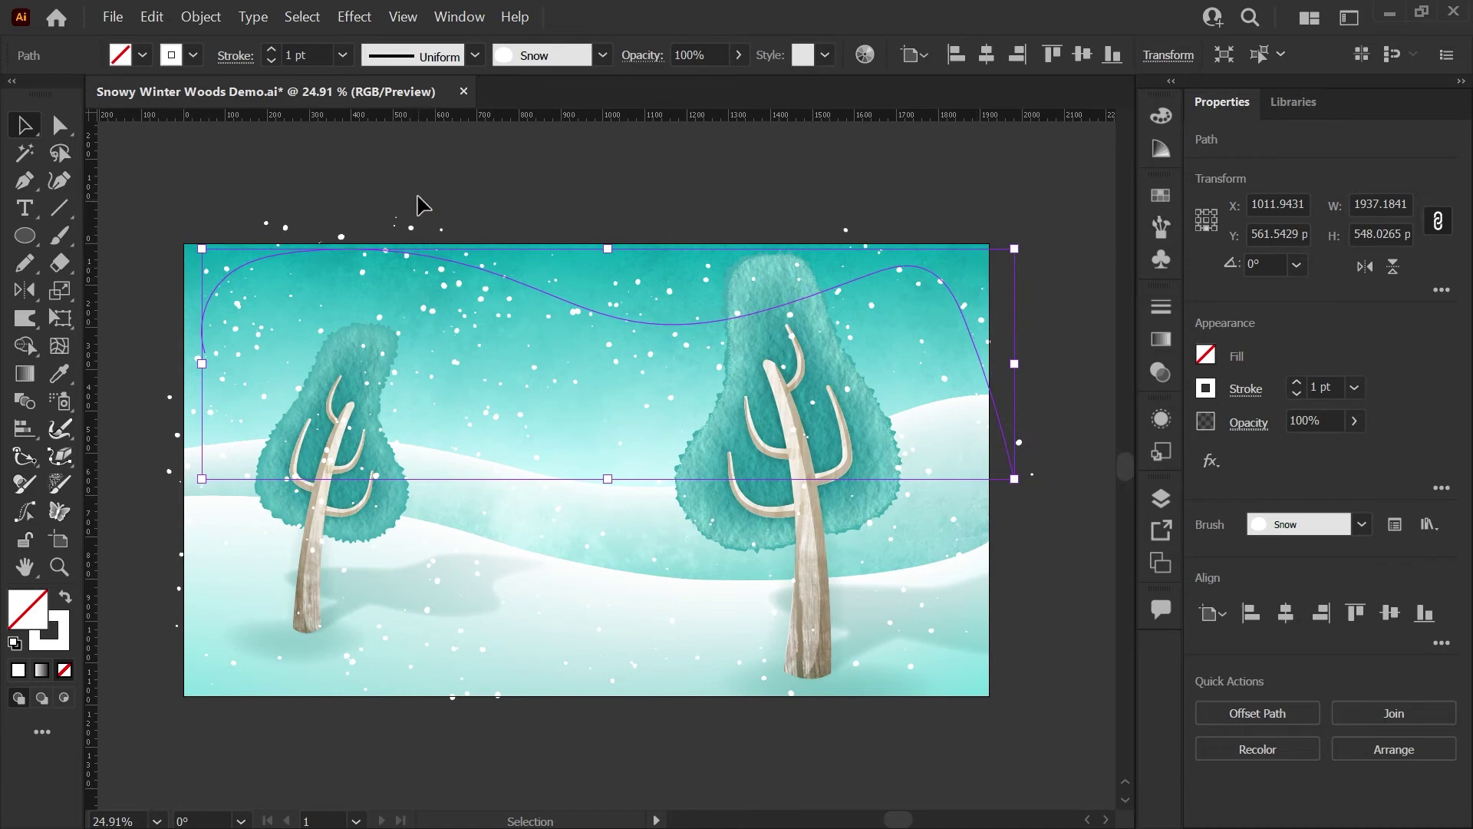
Drag three anchors of the wavy stroke to reshape its curve near the top edge, then deselect it
left_click(64, 131)
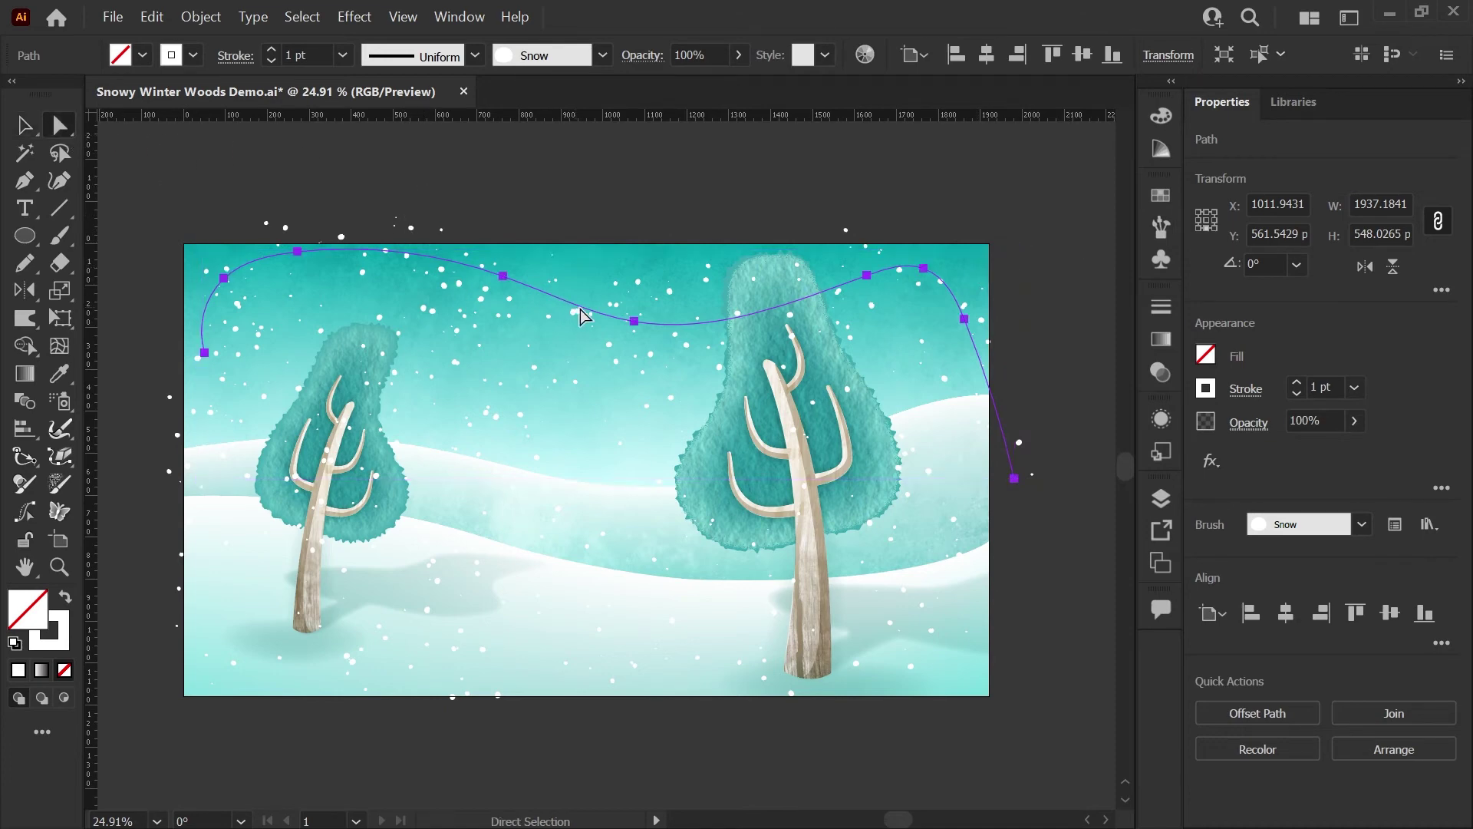
left_click_drag(635, 322, 650, 267)
left_click_drag(503, 276, 555, 287)
left_click_drag(297, 251, 292, 264)
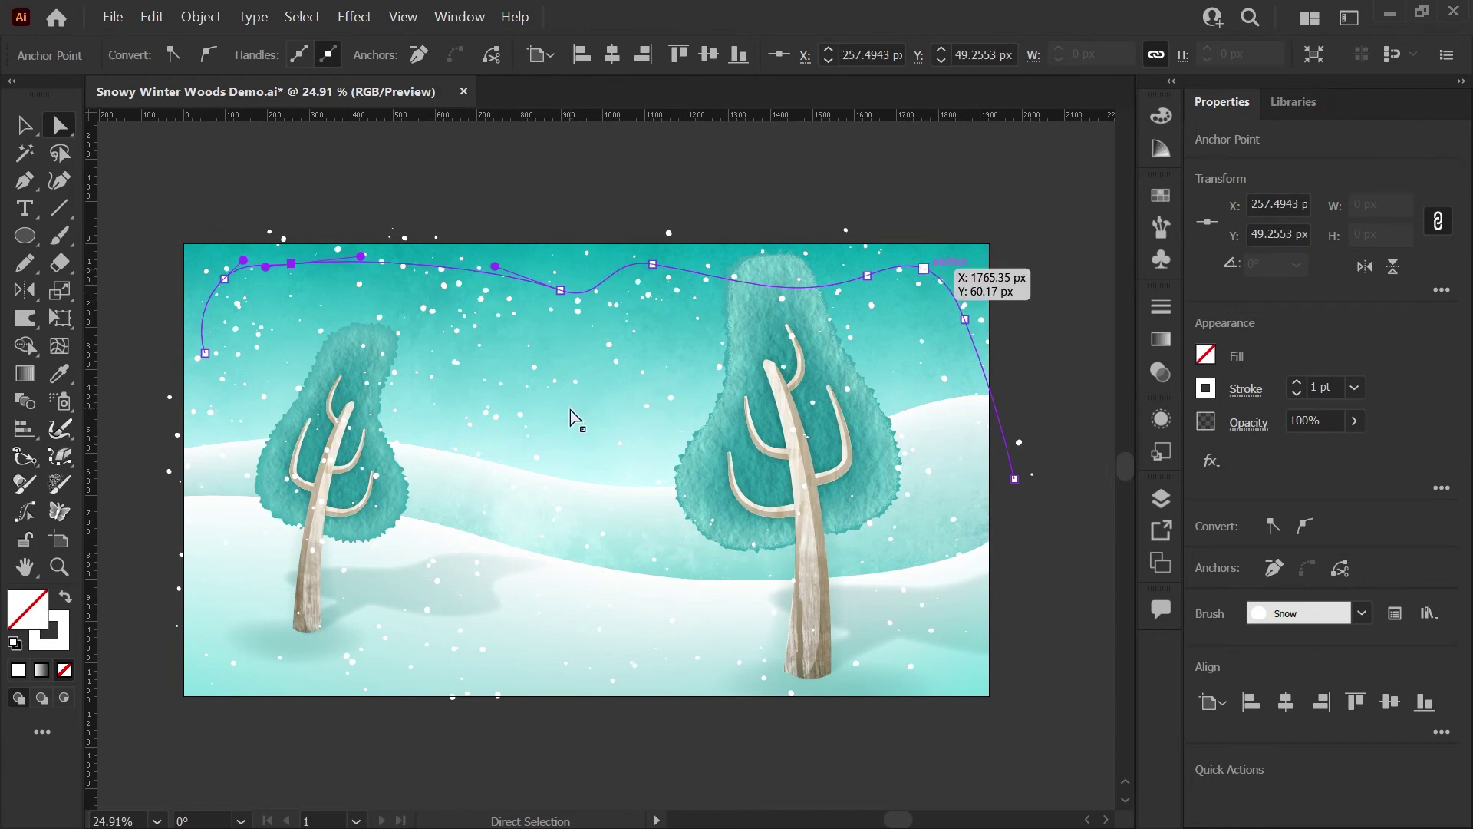
left_click(894, 191)
Paint a looping Snow stroke across both trees and lower its opacity to 46%
key("b")
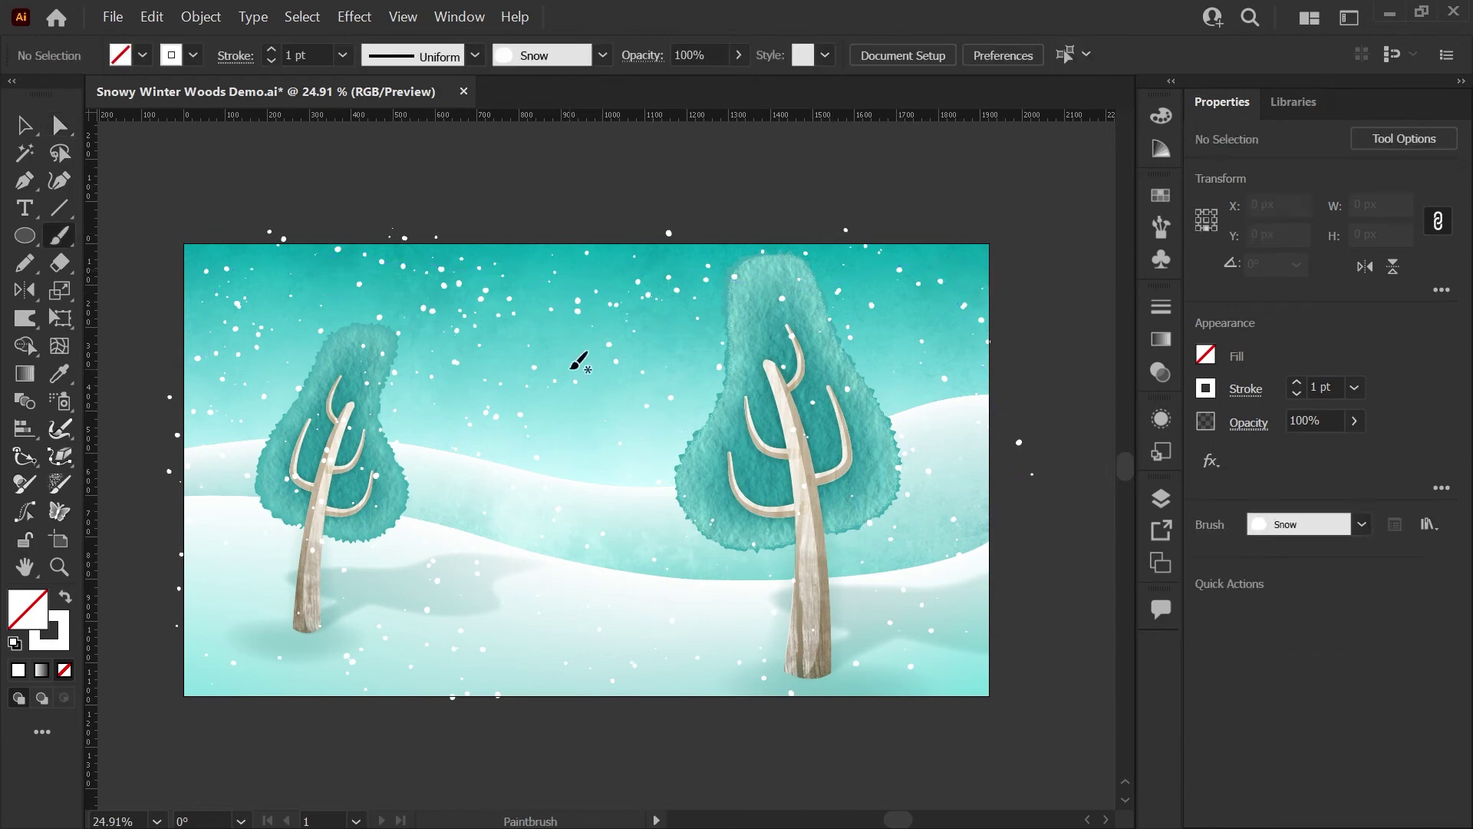
mouse_move(193, 437)
left_mouse_down()
mouse_move(255, 344)
mouse_move(399, 263)
mouse_move(339, 399)
mouse_move(398, 475)
mouse_move(567, 307)
mouse_move(607, 324)
mouse_move(558, 505)
mouse_move(712, 418)
mouse_move(872, 278)
mouse_move(814, 400)
mouse_move(872, 465)
mouse_move(971, 349)
mouse_move(989, 345)
mouse_move(963, 414)
mouse_move(985, 465)
mouse_move(1074, 353)
left_mouse_up()
key("v")
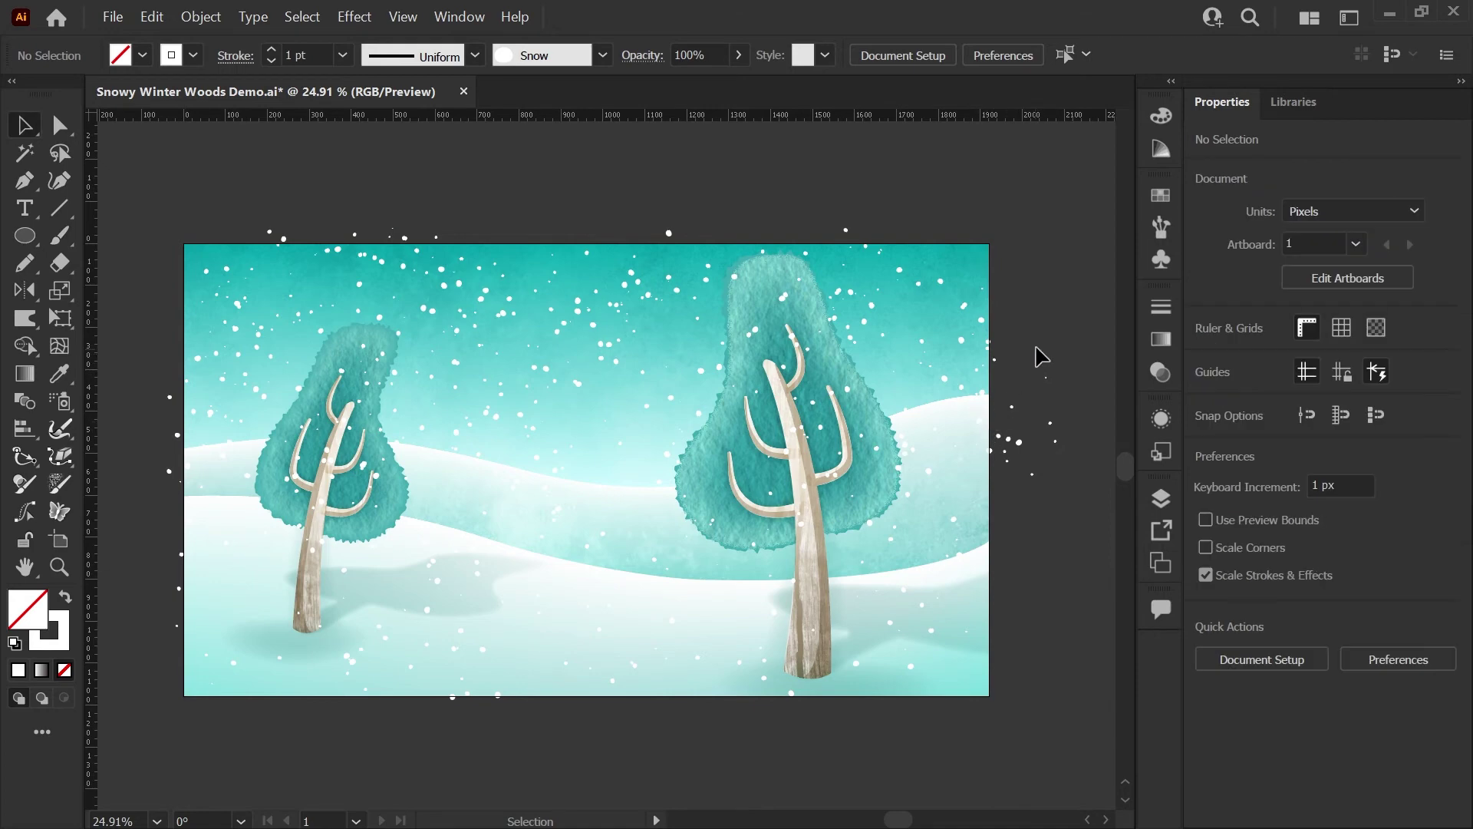
left_click(1047, 361)
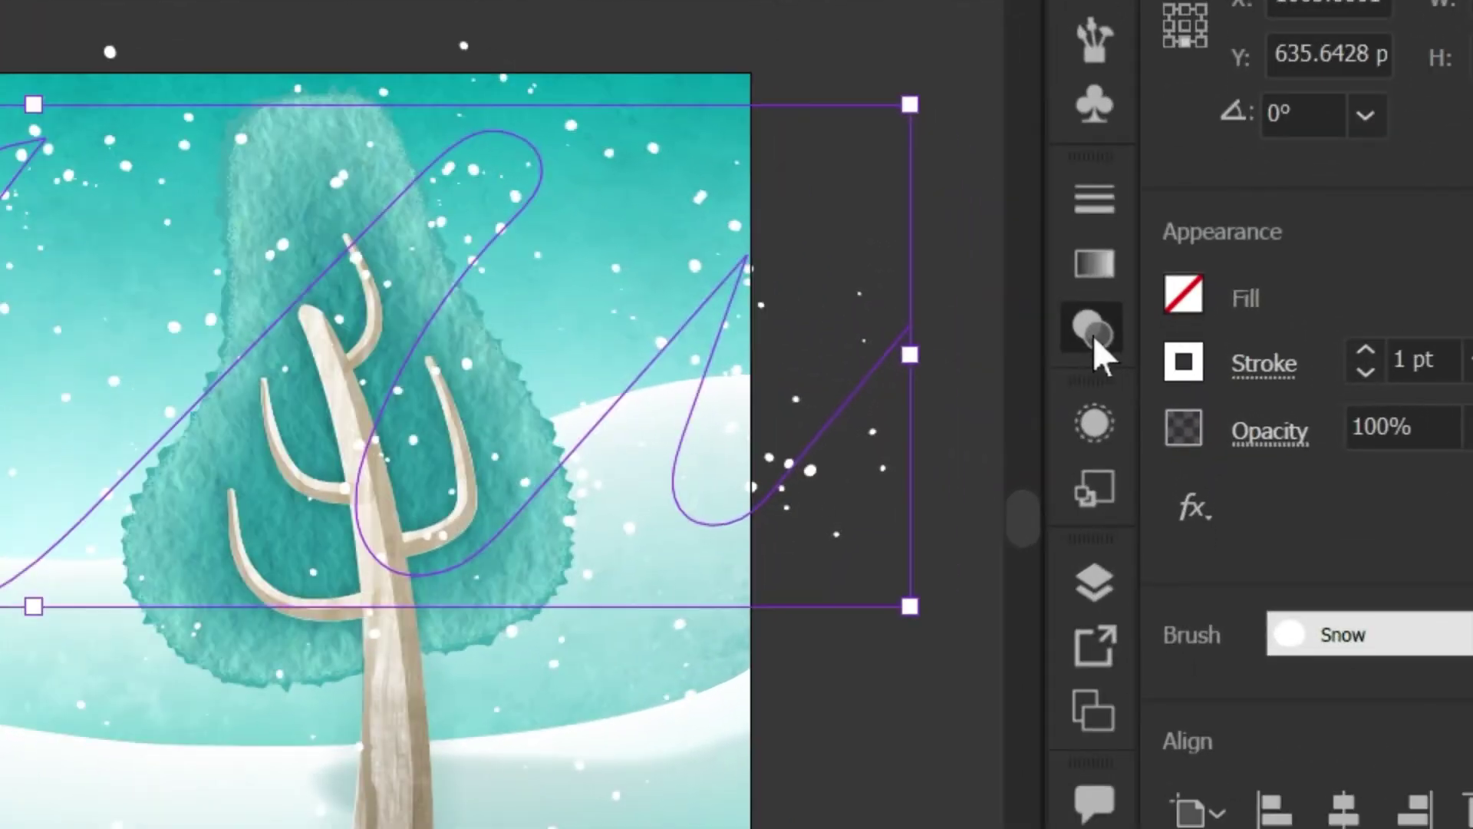
left_click(1093, 334)
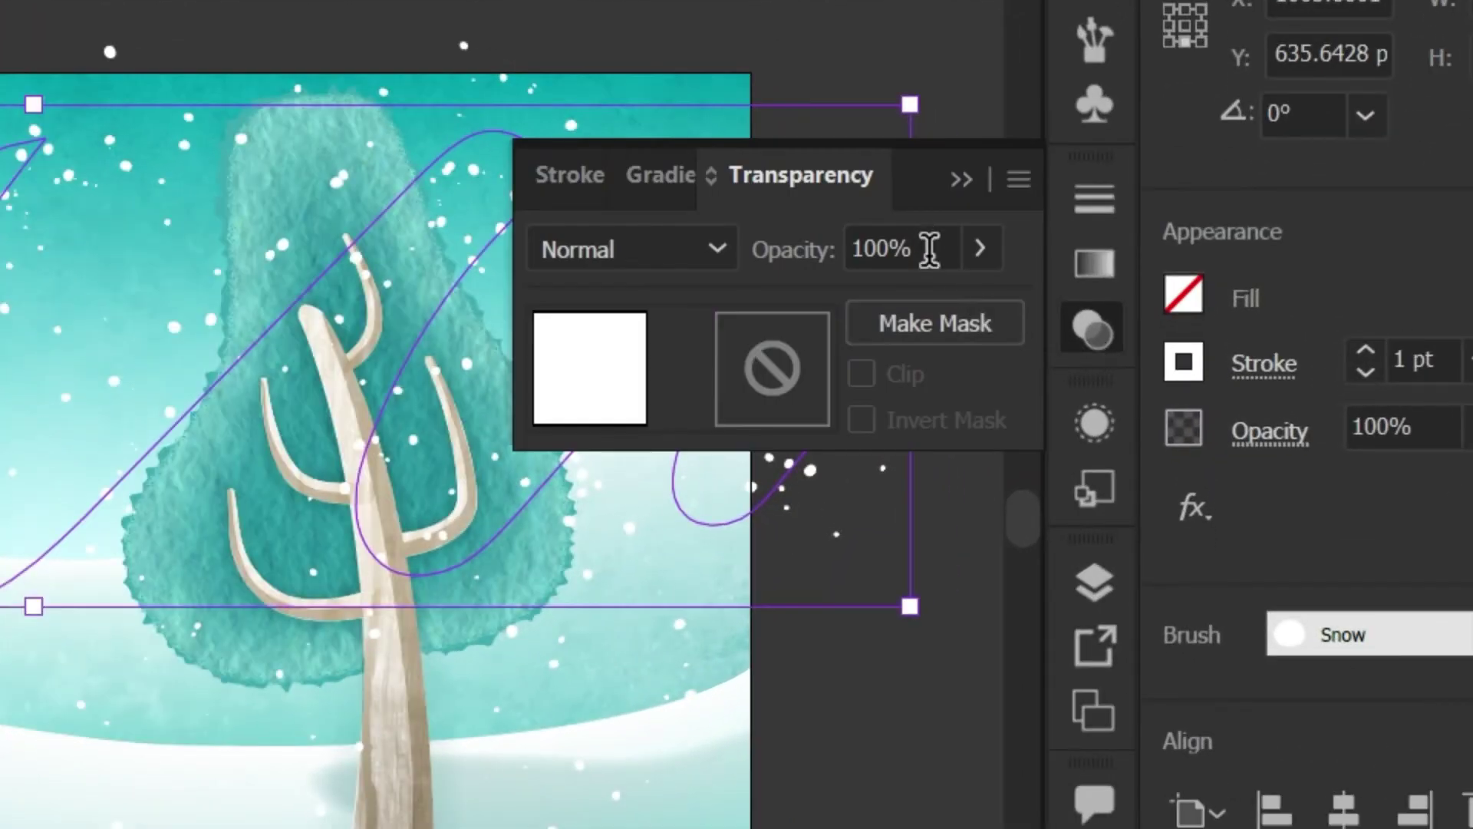
left_click(977, 250)
left_click_drag(900, 305, 880, 309)
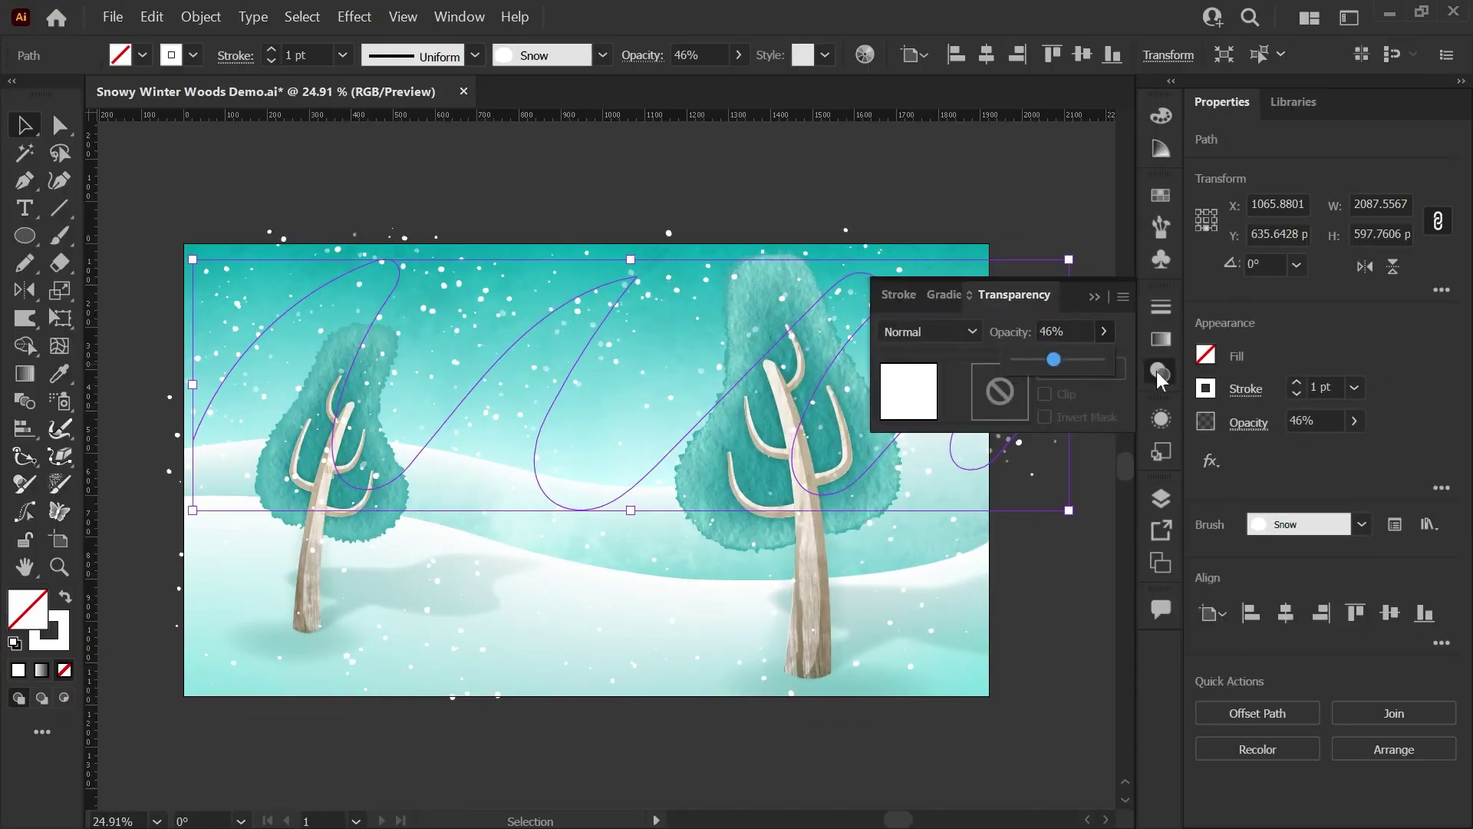
left_click(1092, 330)
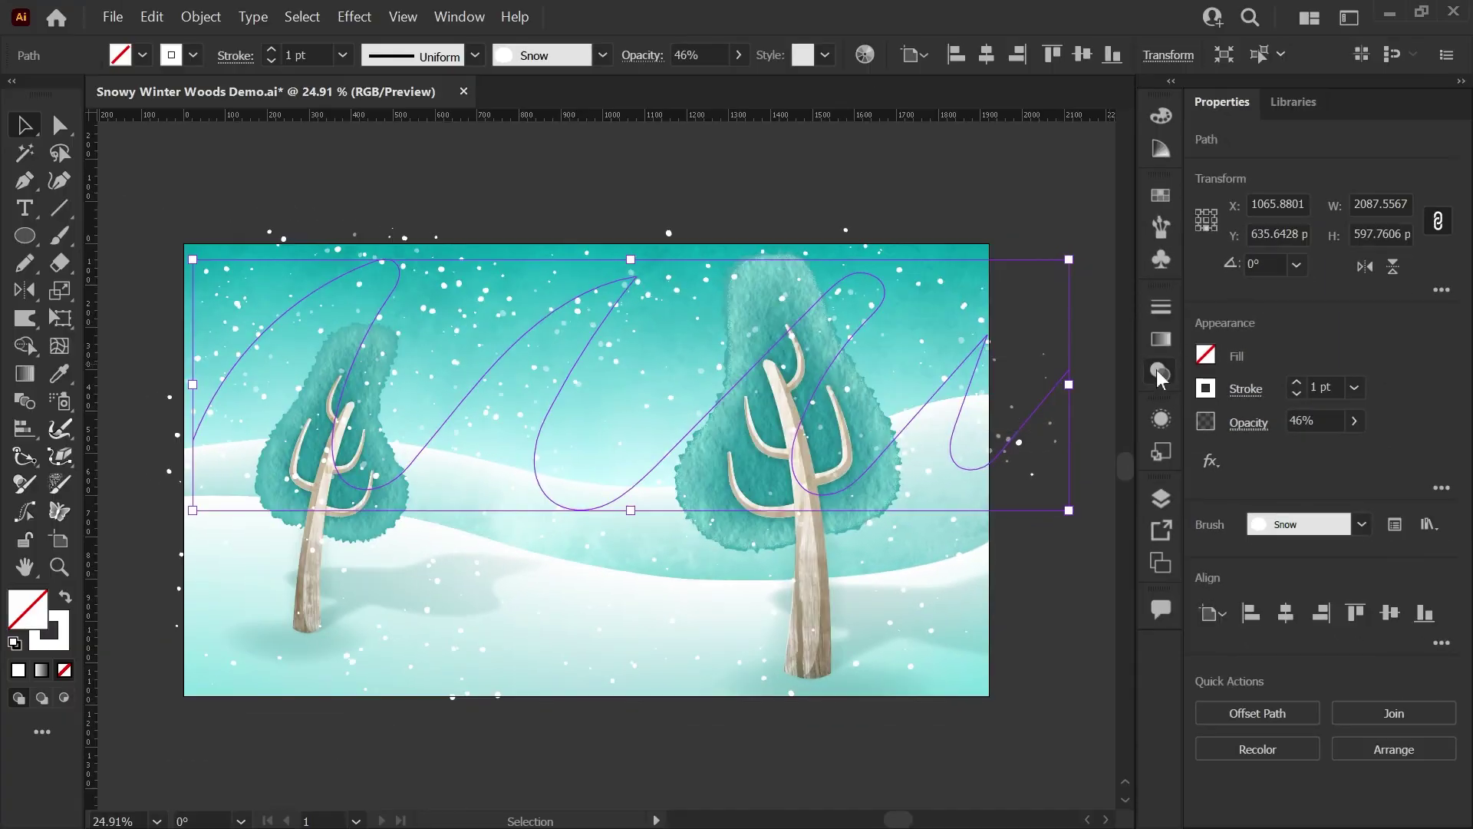
Deselect the faded stroke and set the stroke weight to 2 pt
left_click(1041, 546)
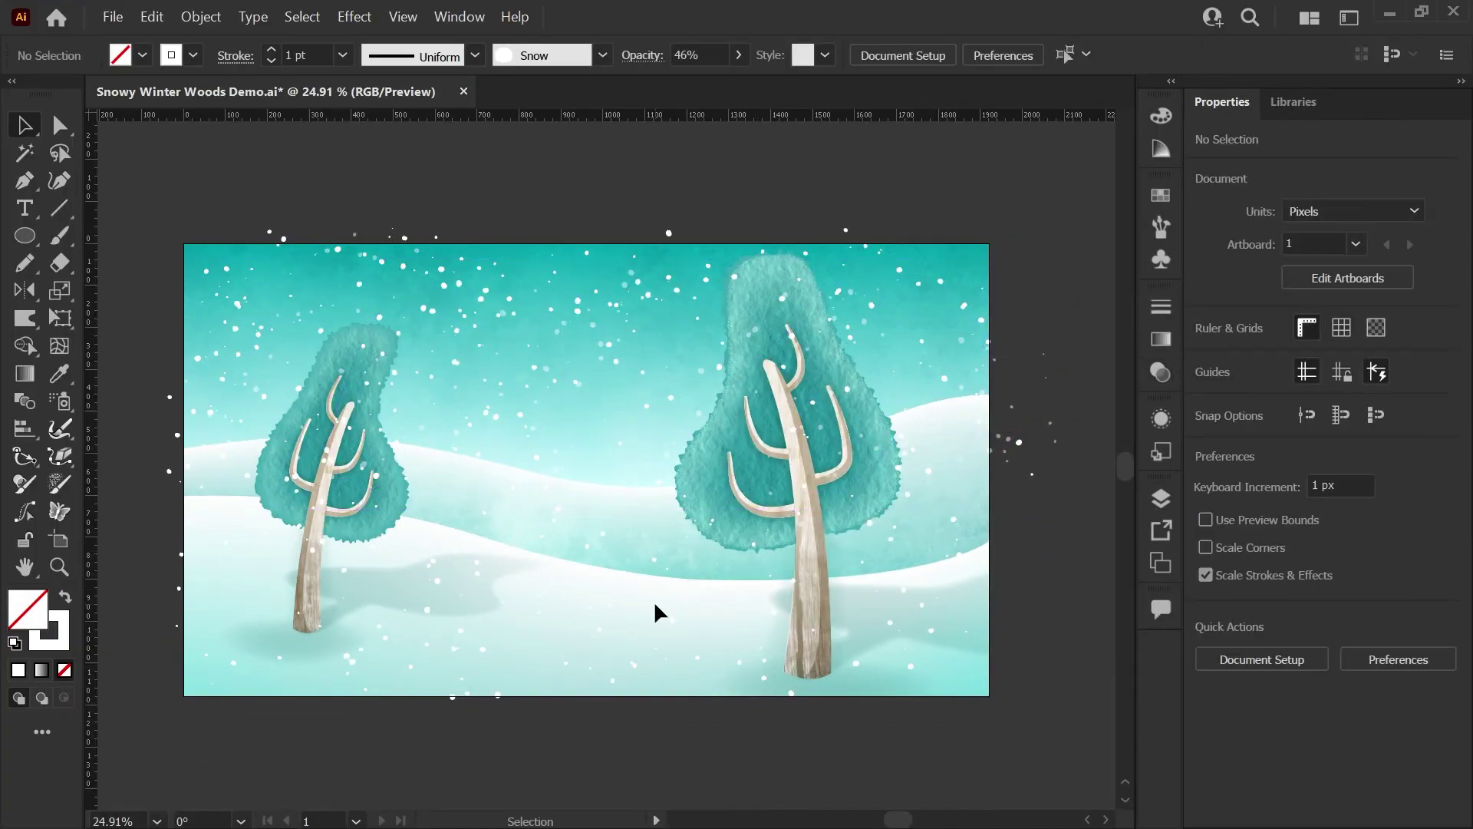
left_click(343, 55)
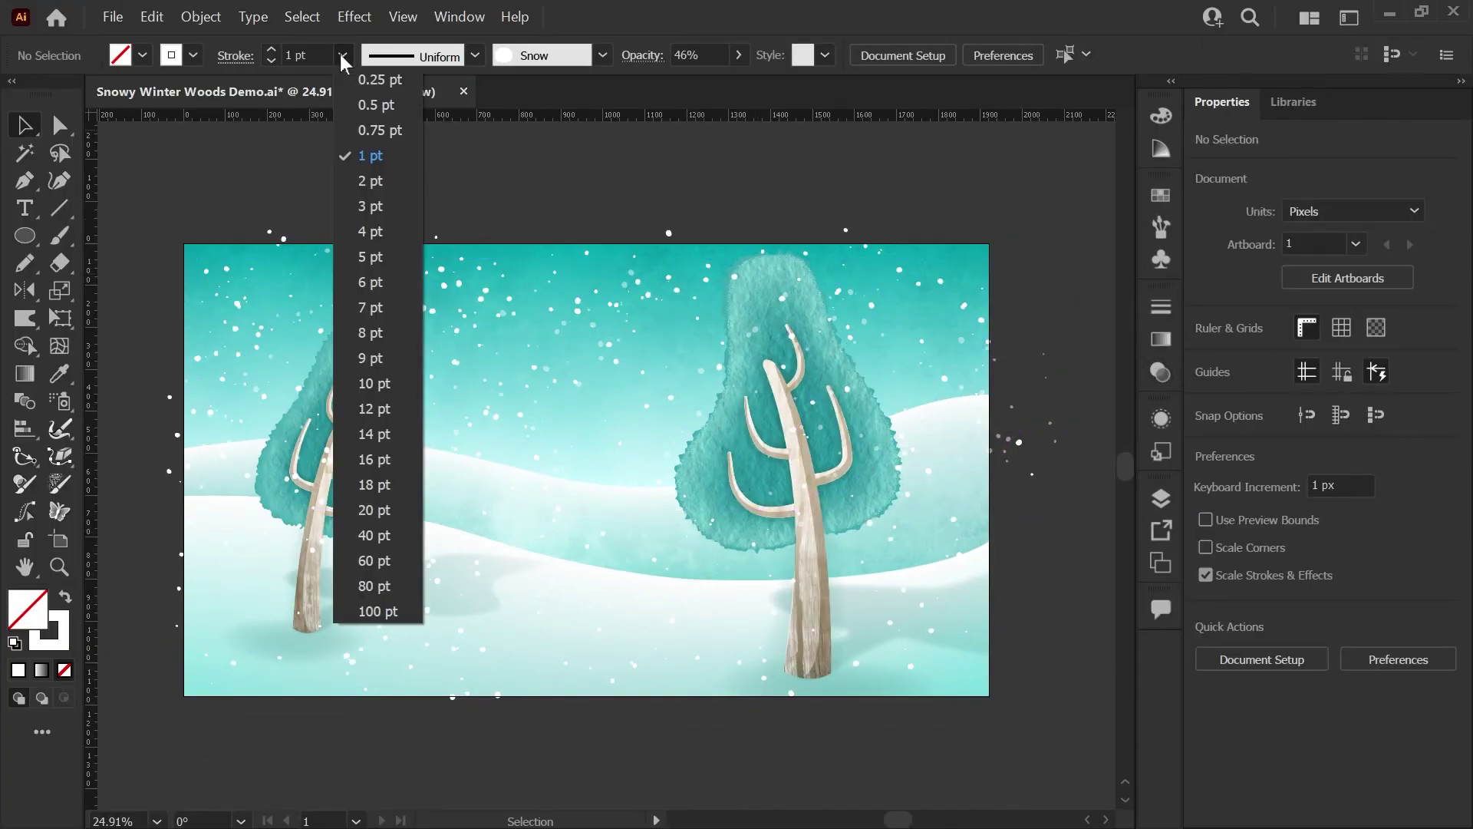
left_click(385, 181)
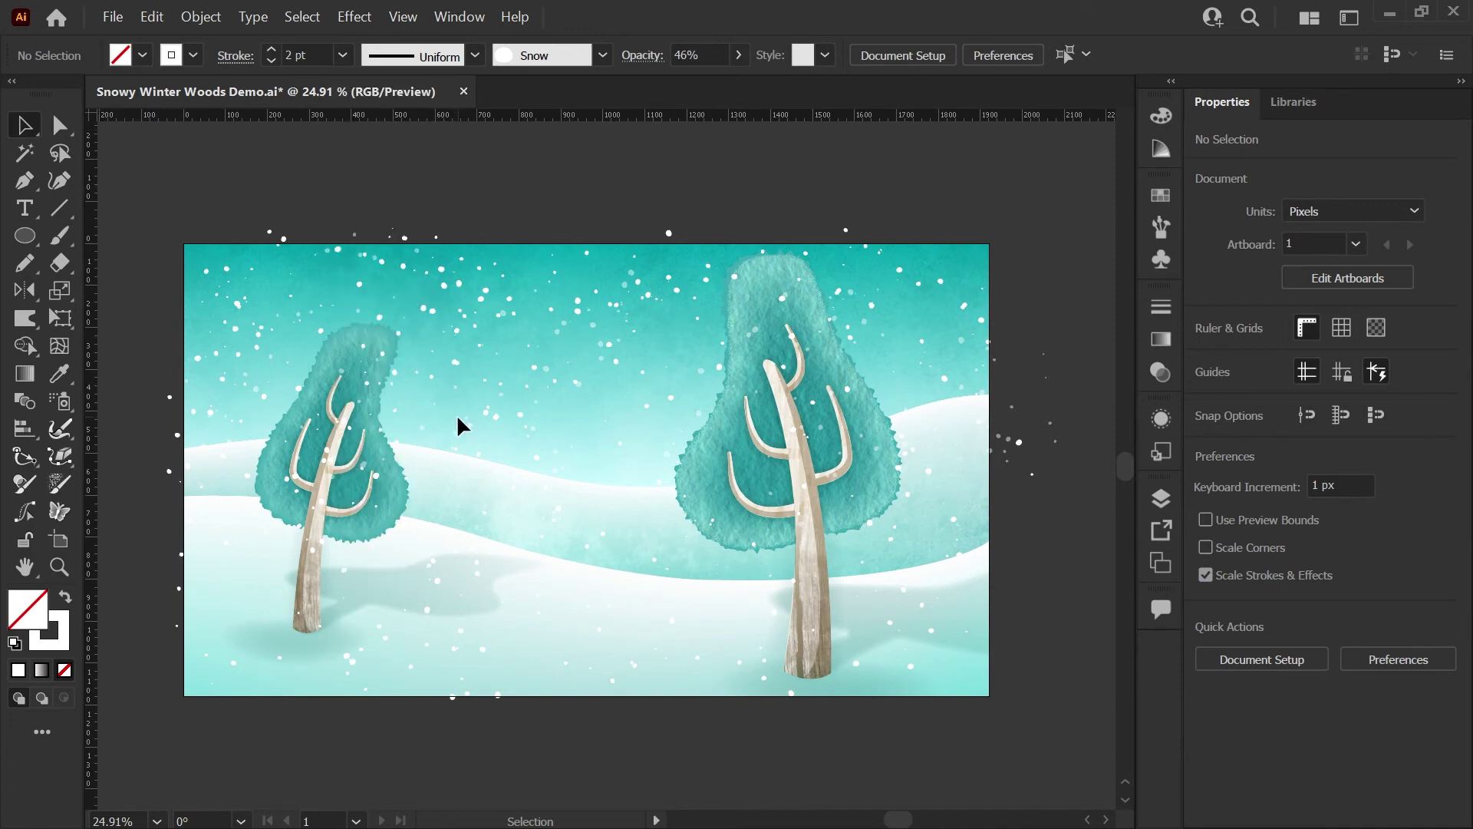
Paint a Snow stroke across the left tree and another short stroke on the right
key("b")
mouse_move(188, 506)
left_mouse_down()
mouse_move(208, 379)
mouse_move(300, 334)
mouse_move(385, 432)
mouse_move(493, 279)
left_mouse_up()
mouse_move(923, 597)
left_mouse_down()
mouse_move(957, 457)
mouse_move(901, 393)
left_mouse_up()
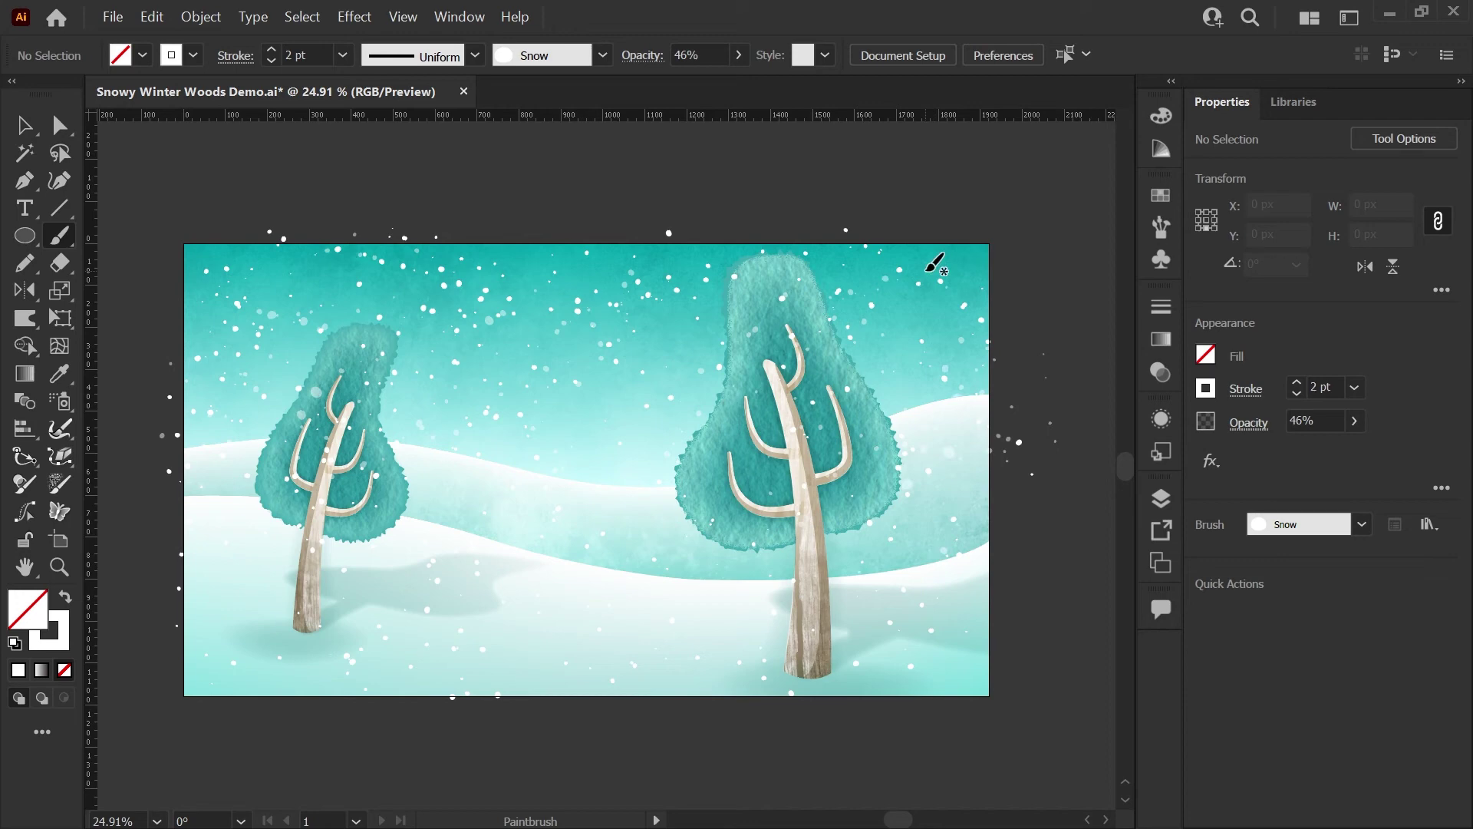
At 100% opacity, paint a stroke near the right tree and single flakes in the sky and on both canopies
left_click(1162, 373)
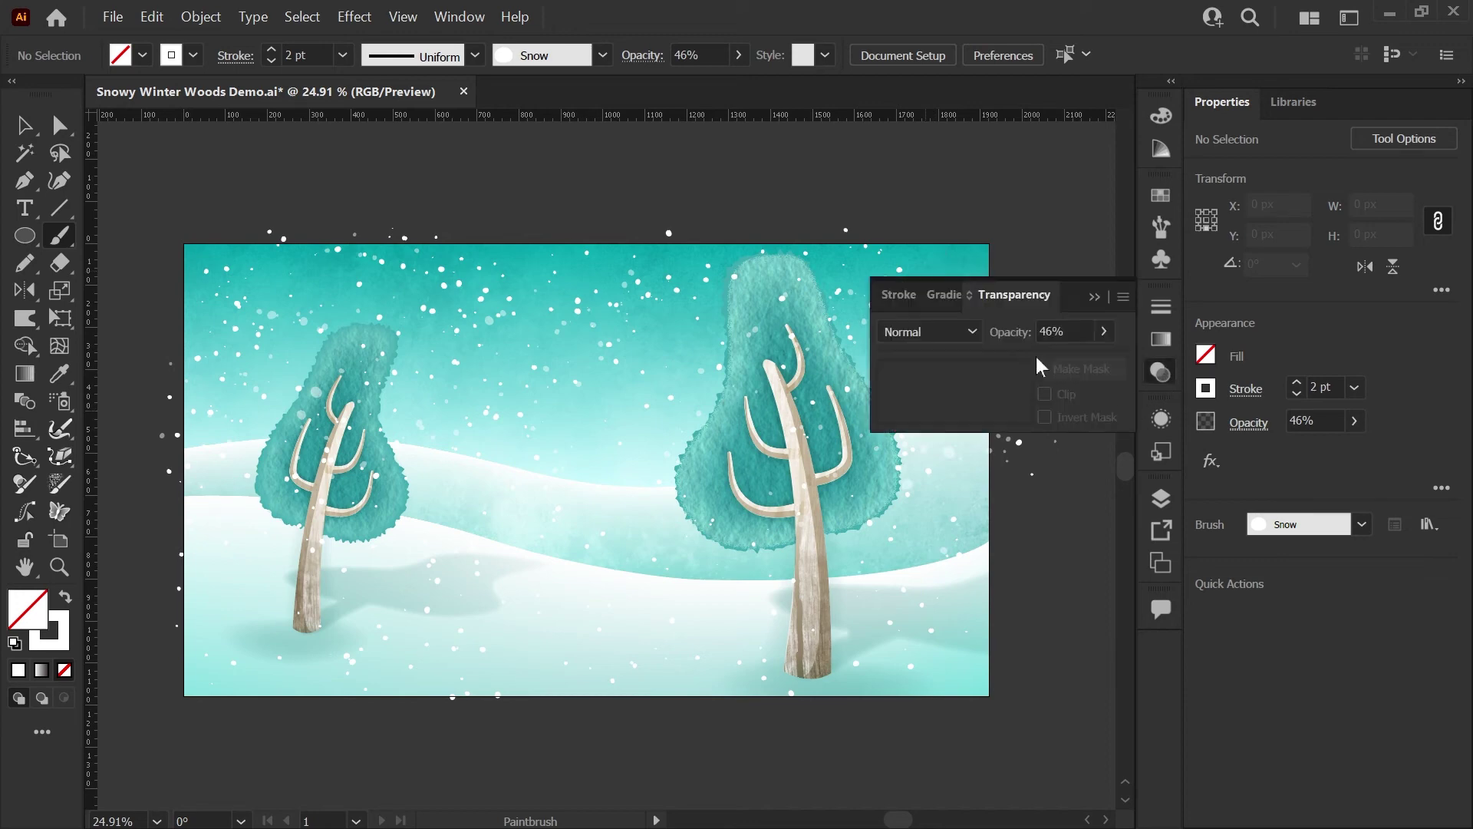
left_click(1103, 335)
left_click_drag(1126, 361, 1127, 358)
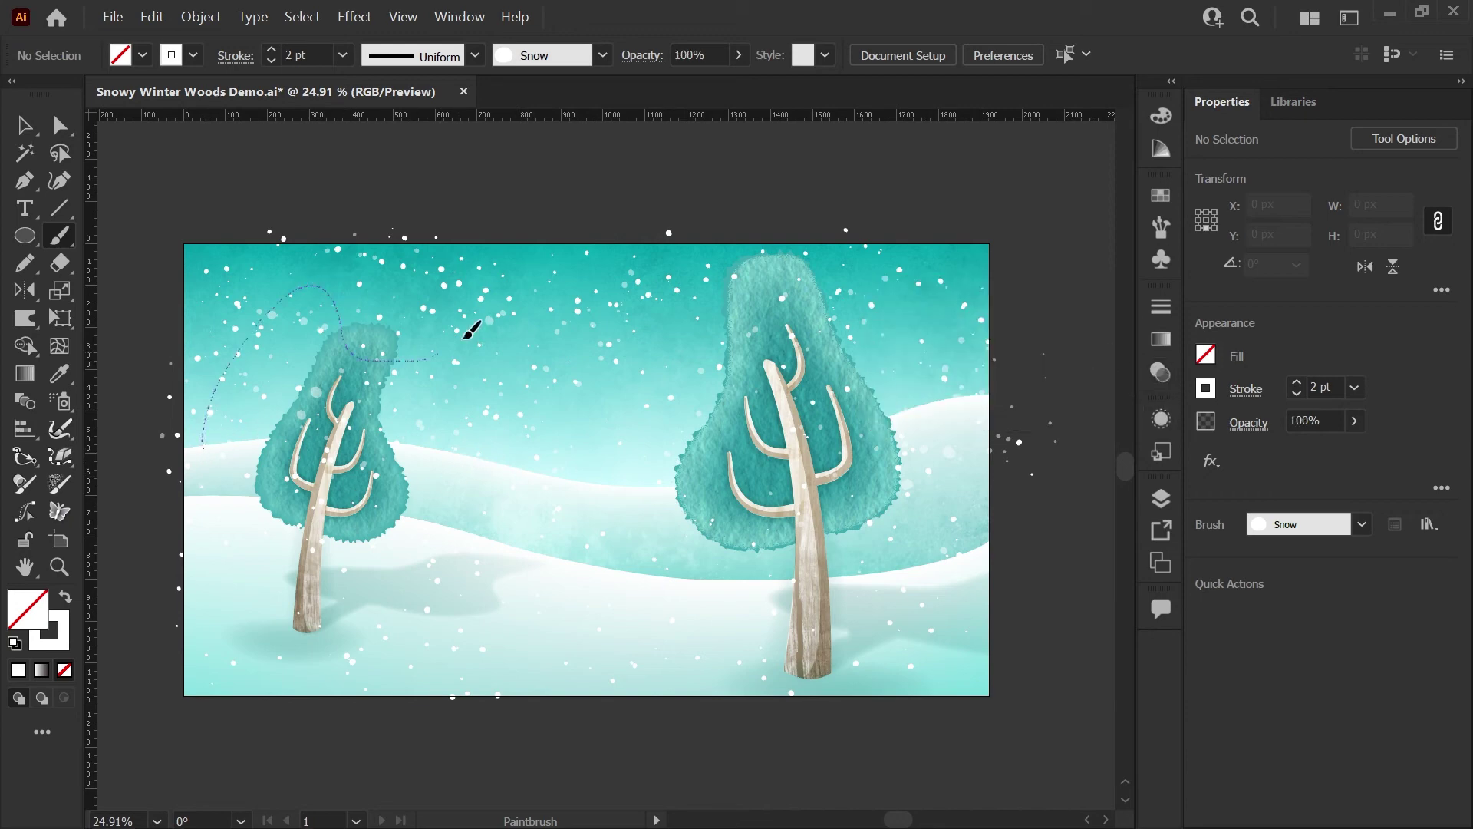
left_click_drag(912, 313, 909, 316)
left_click(577, 422)
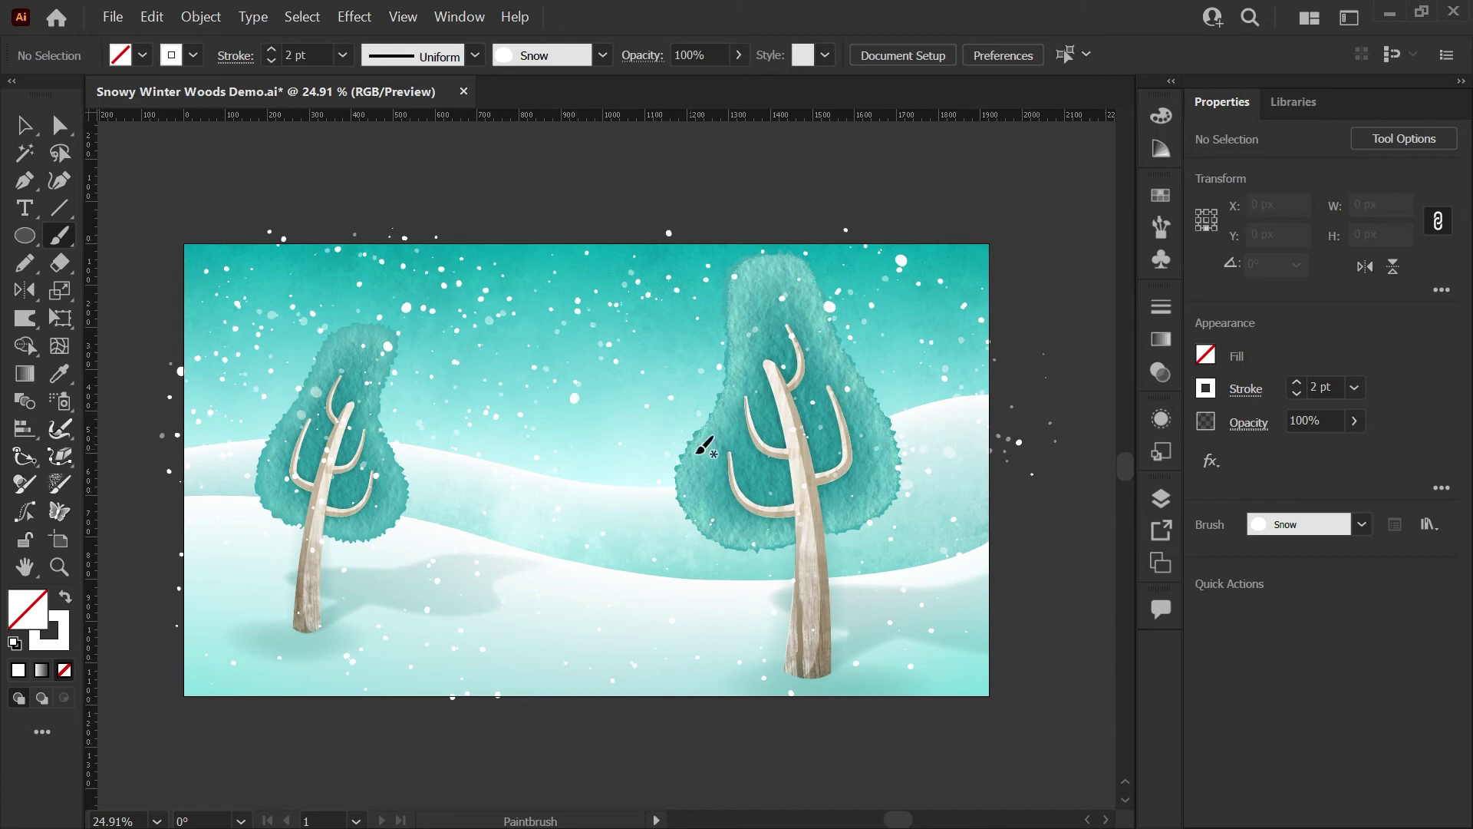
left_click(716, 497)
left_click(707, 410)
left_click(757, 351)
left_click(346, 357)
left_click(1008, 304)
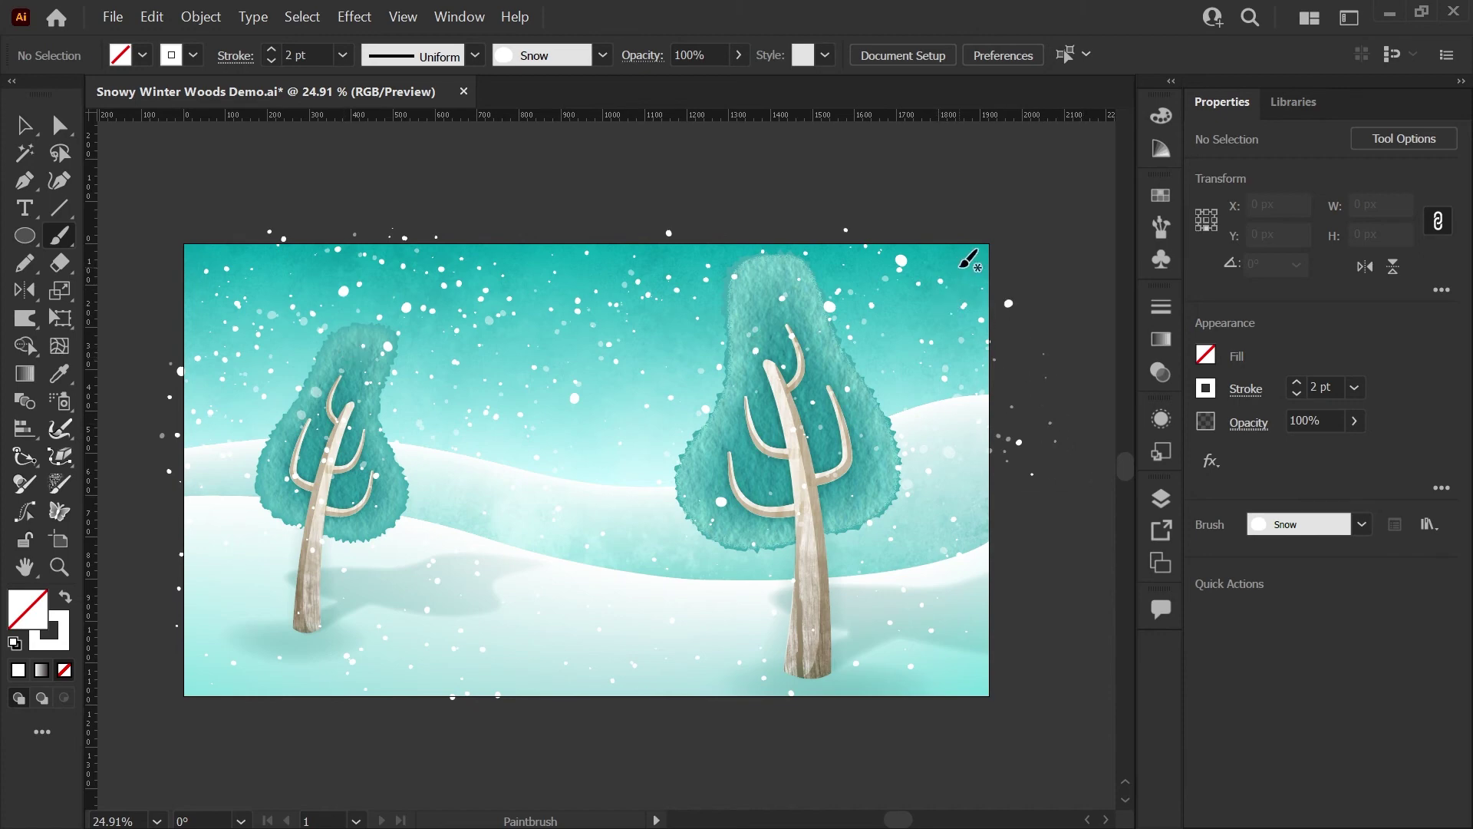
Set the brush opacity back to 49%
left_click(1161, 372)
left_click(1103, 331)
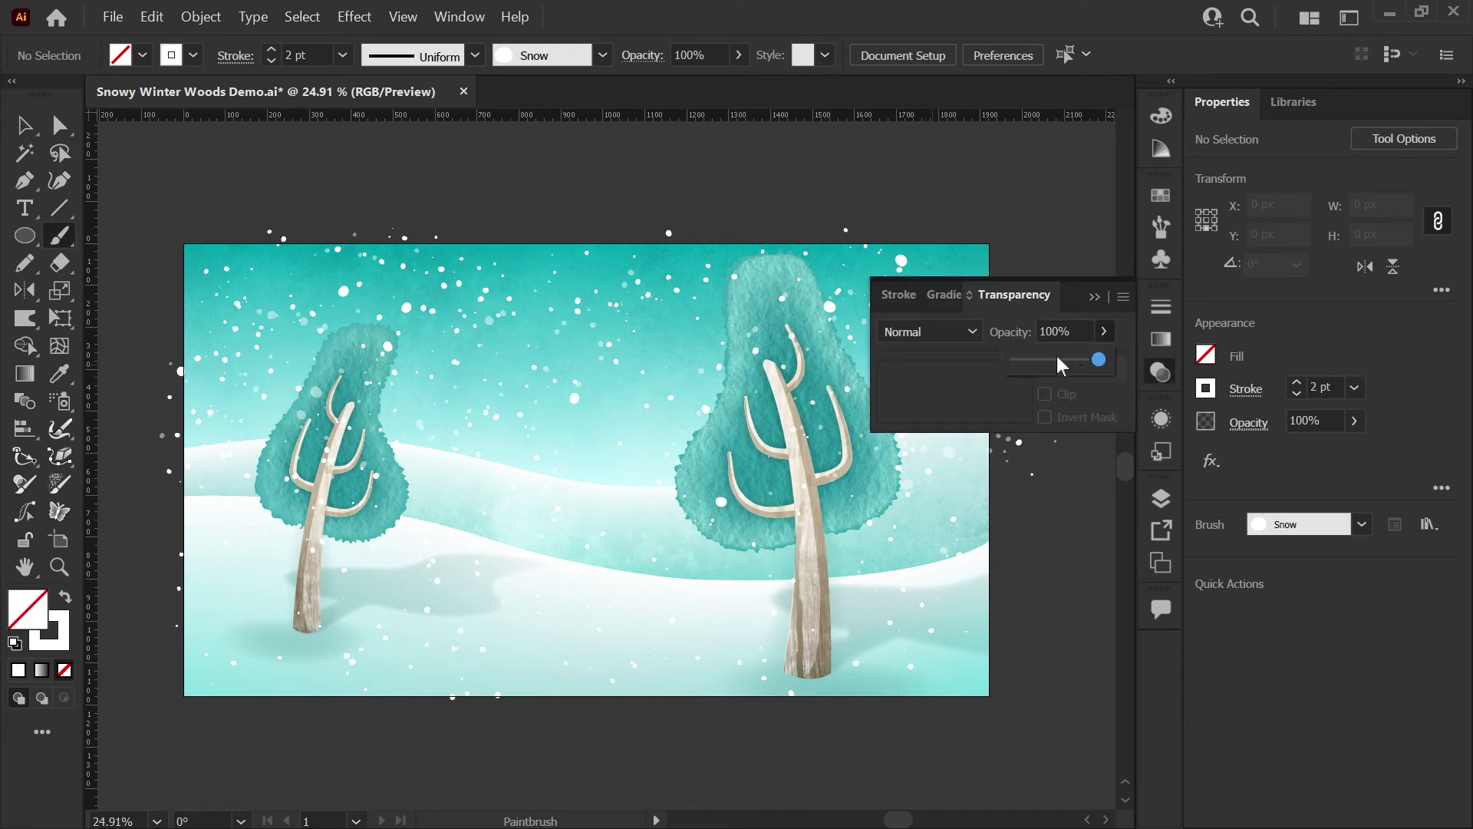
left_click(1056, 359)
left_click(261, 259)
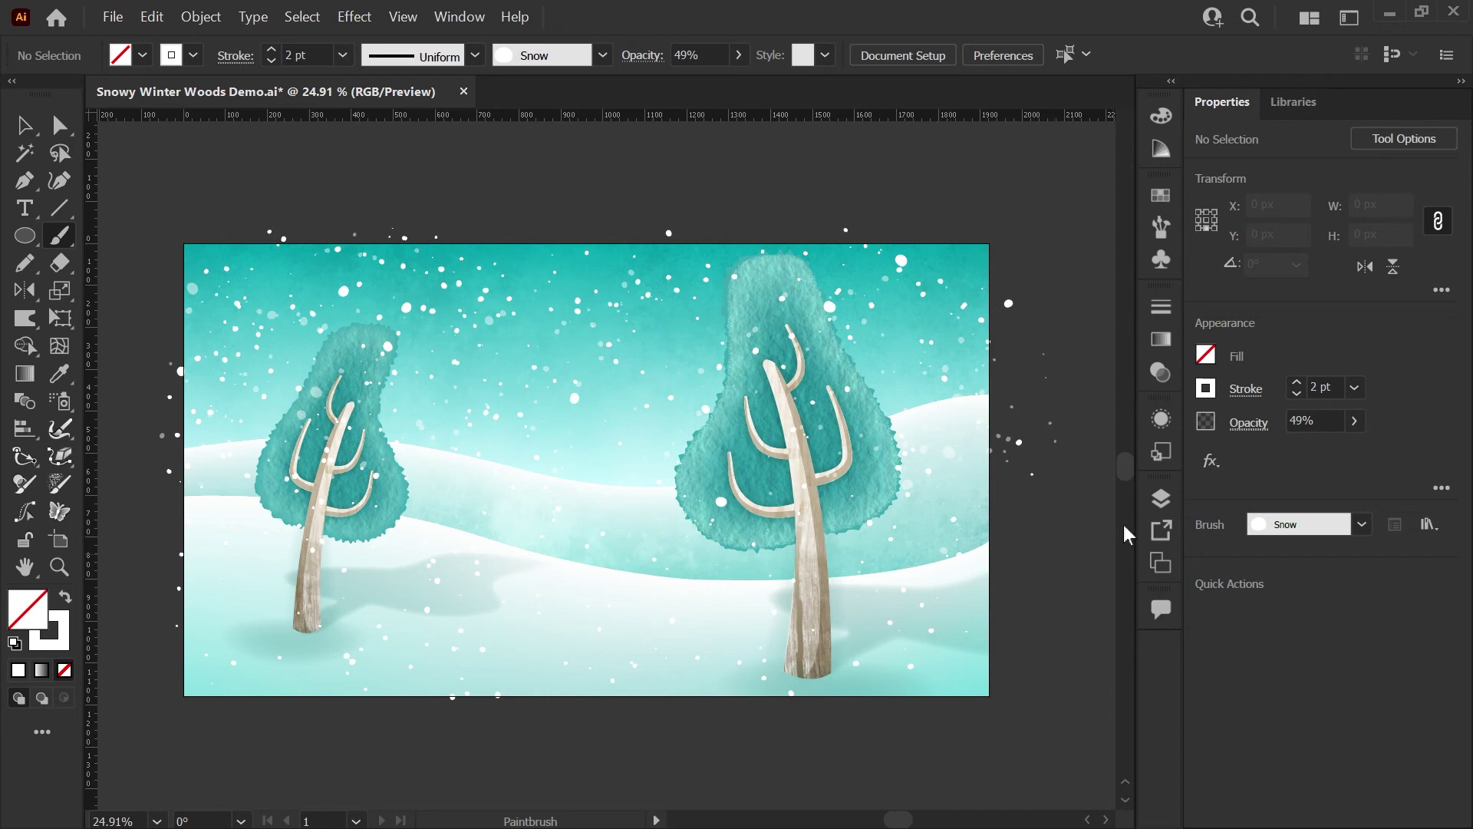
Target the Snow layer, group its strokes with Ctrl+G, then draw a rectangle roughly covering the artboard
left_click(1158, 499)
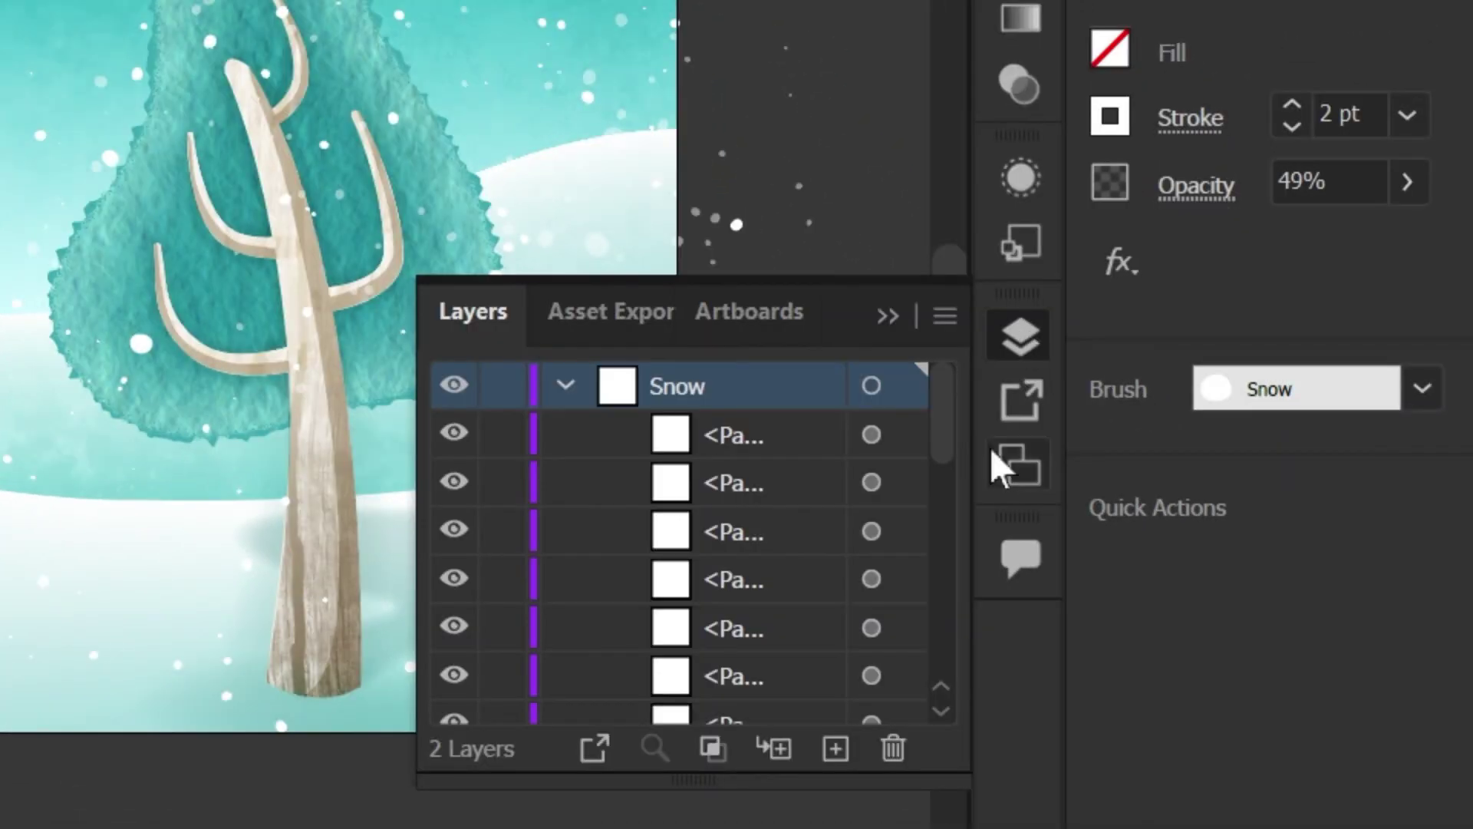
left_click(923, 518)
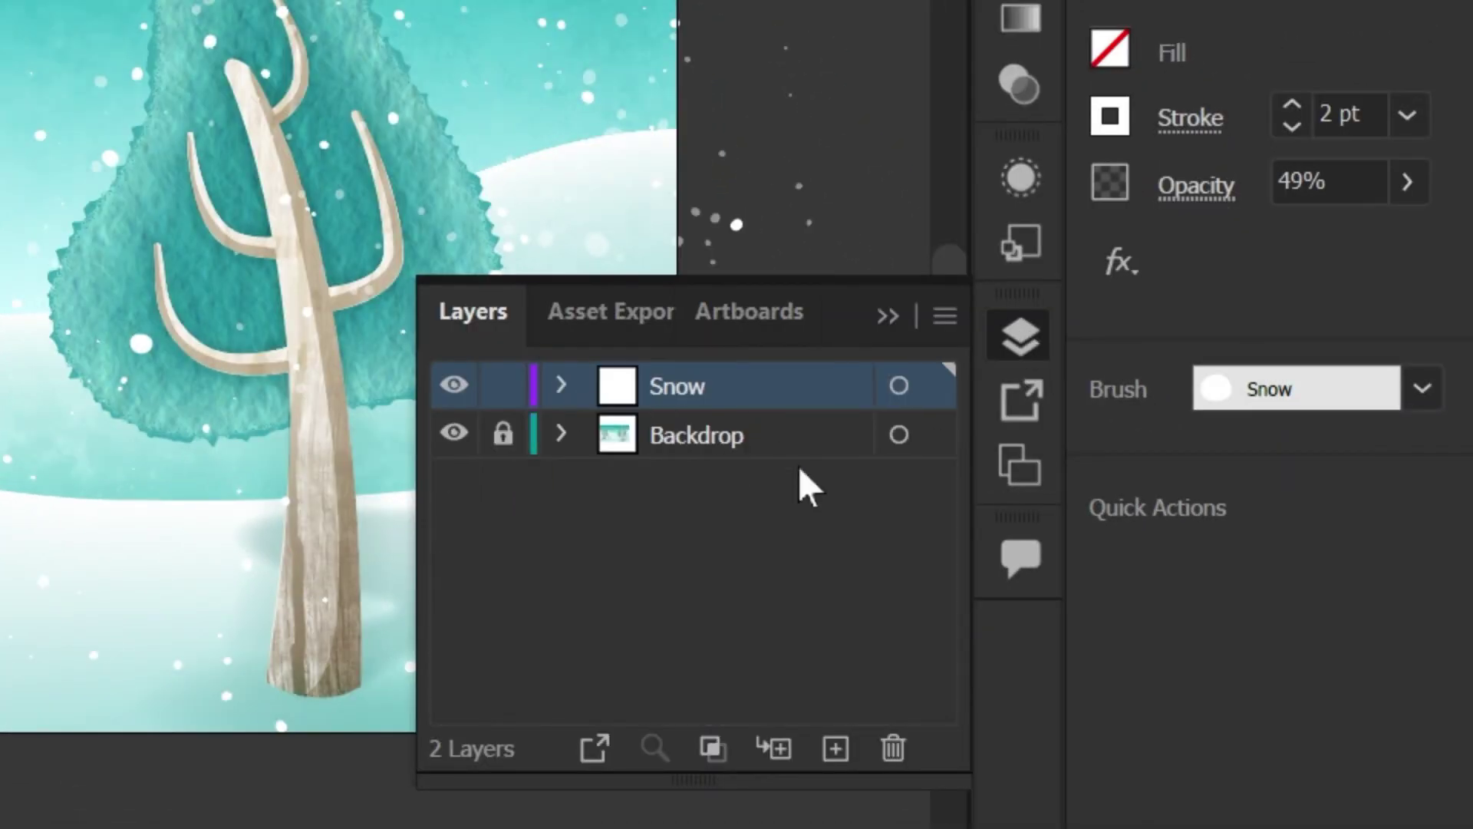
left_click(898, 385)
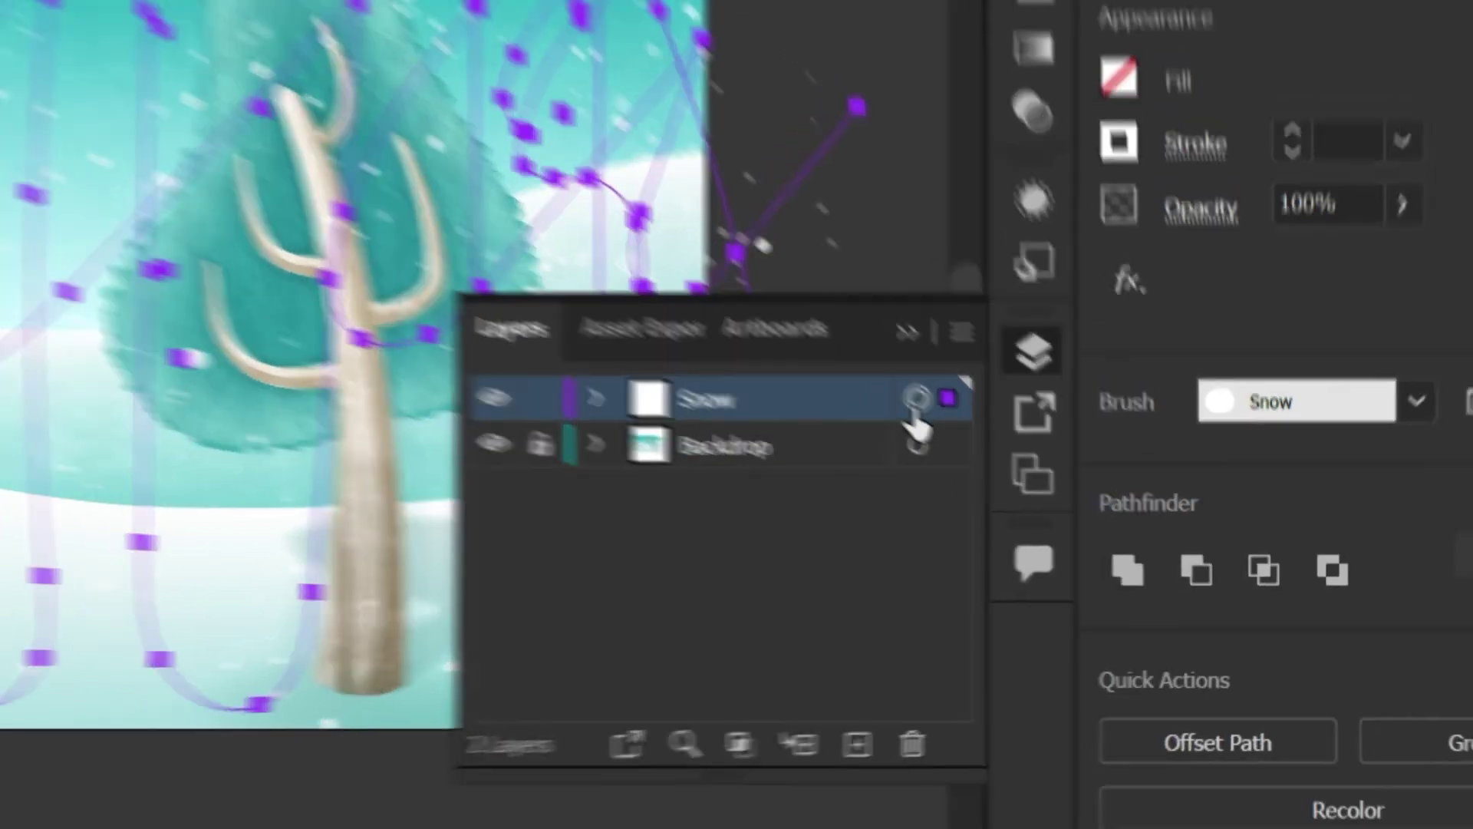
key("ctrl+g")
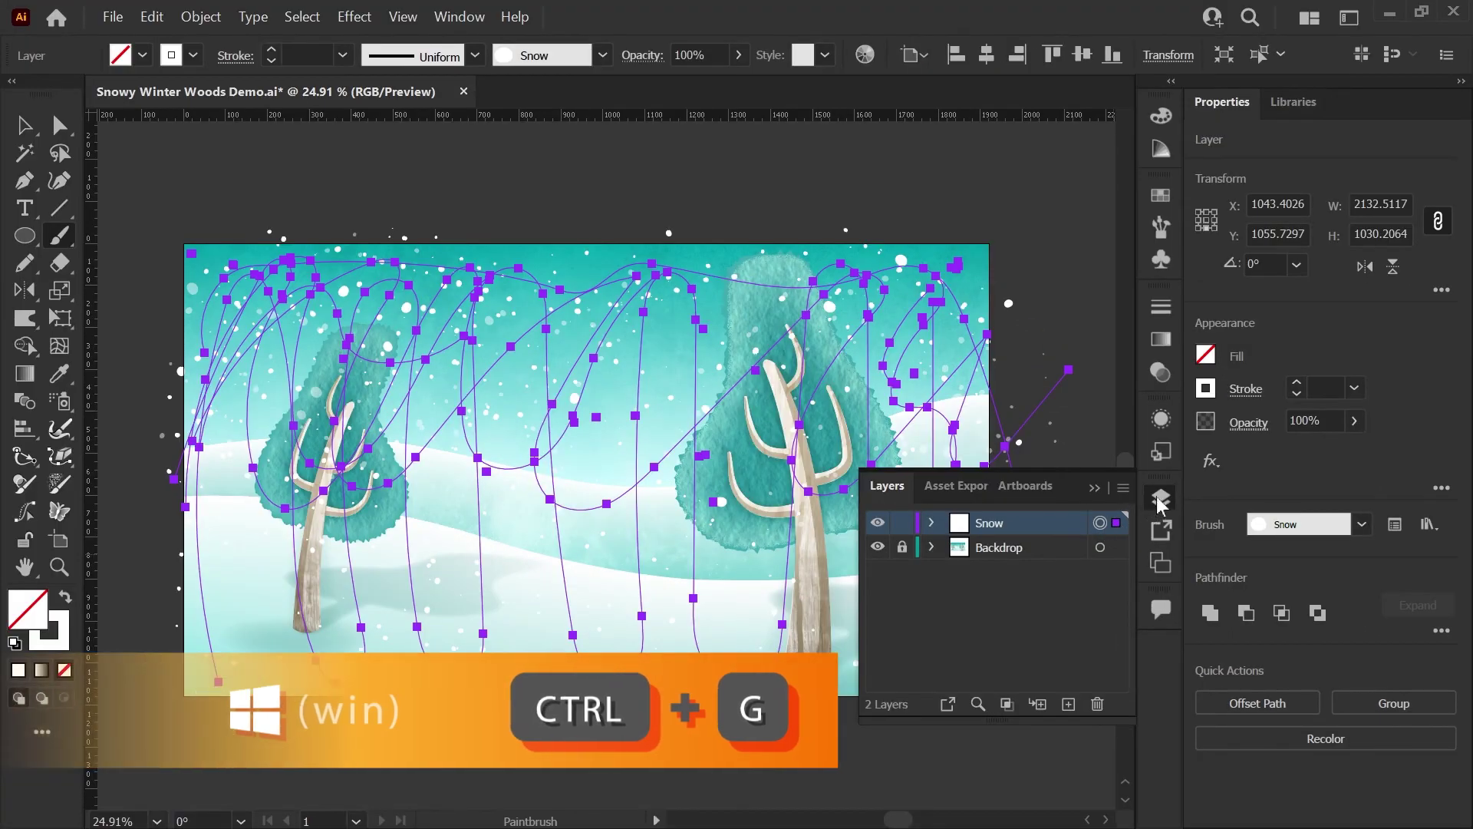
left_click(1160, 498)
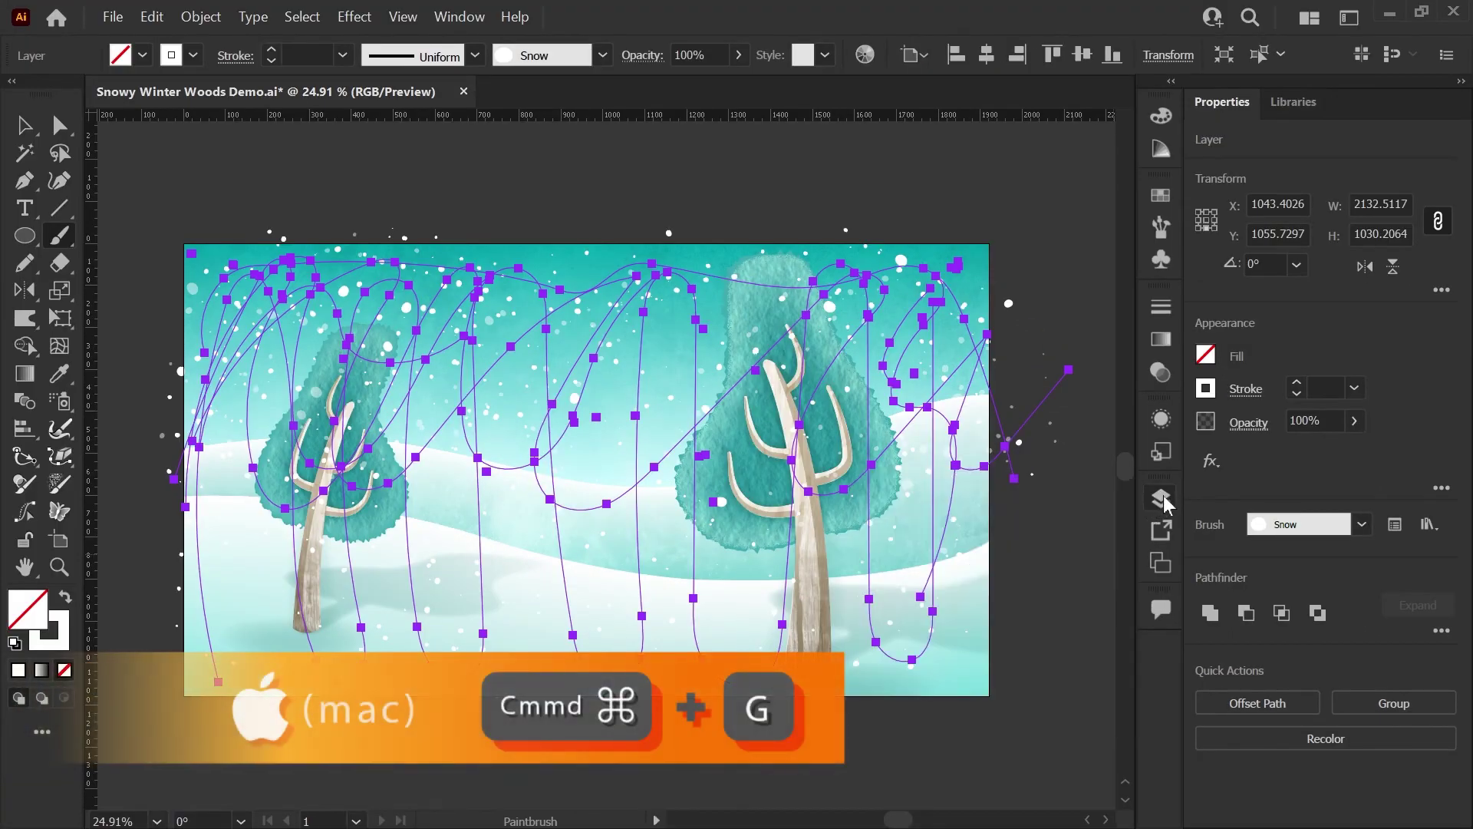
key("ctrl+shift+a")
left_click_drag(24, 236, 991, 691)
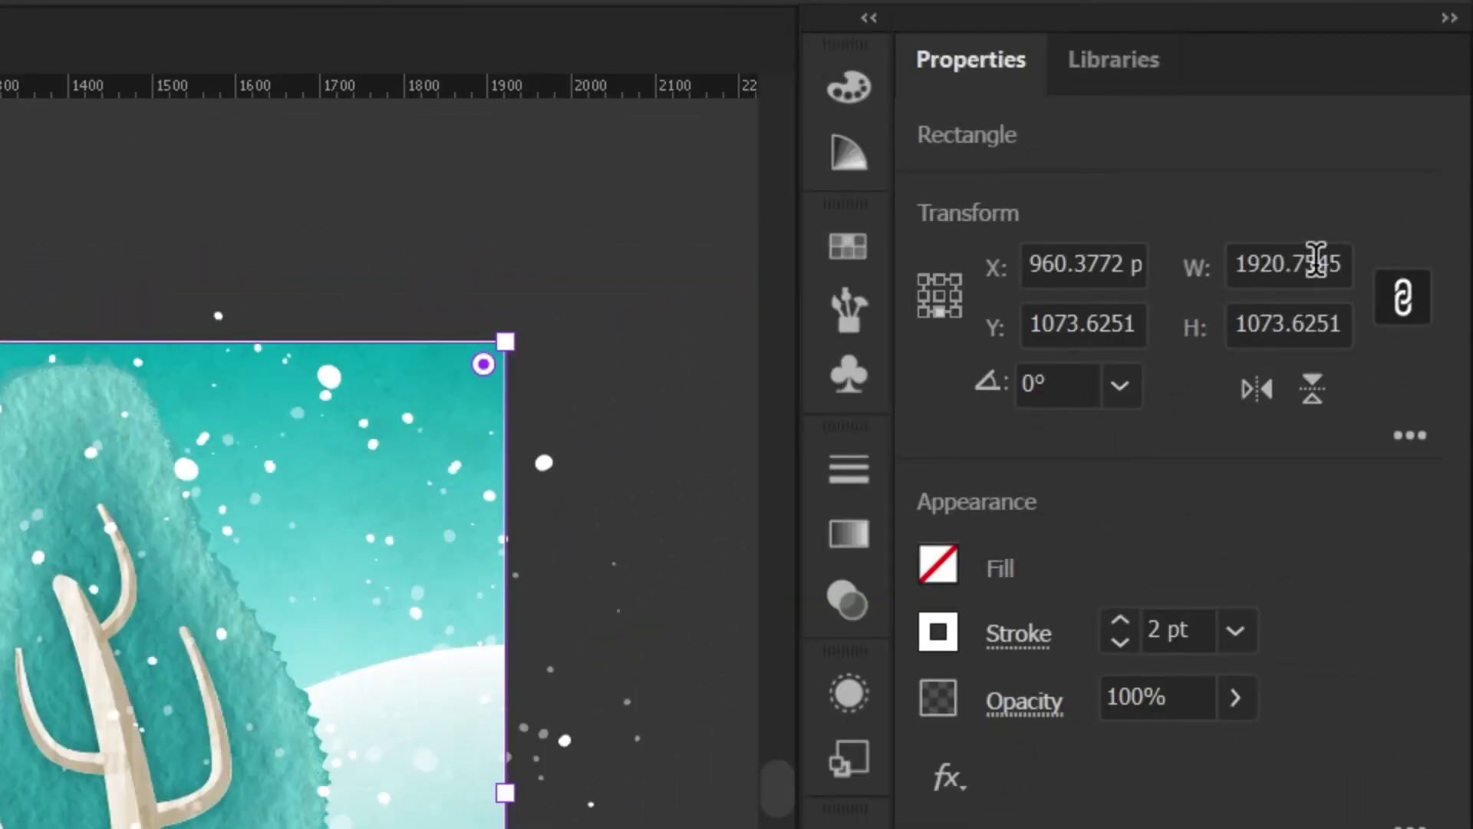
With proportions unlinked, size the rectangle to W 1920 × H 1080 px and center it on the artboard
left_click(1439, 223)
left_click(1292, 261)
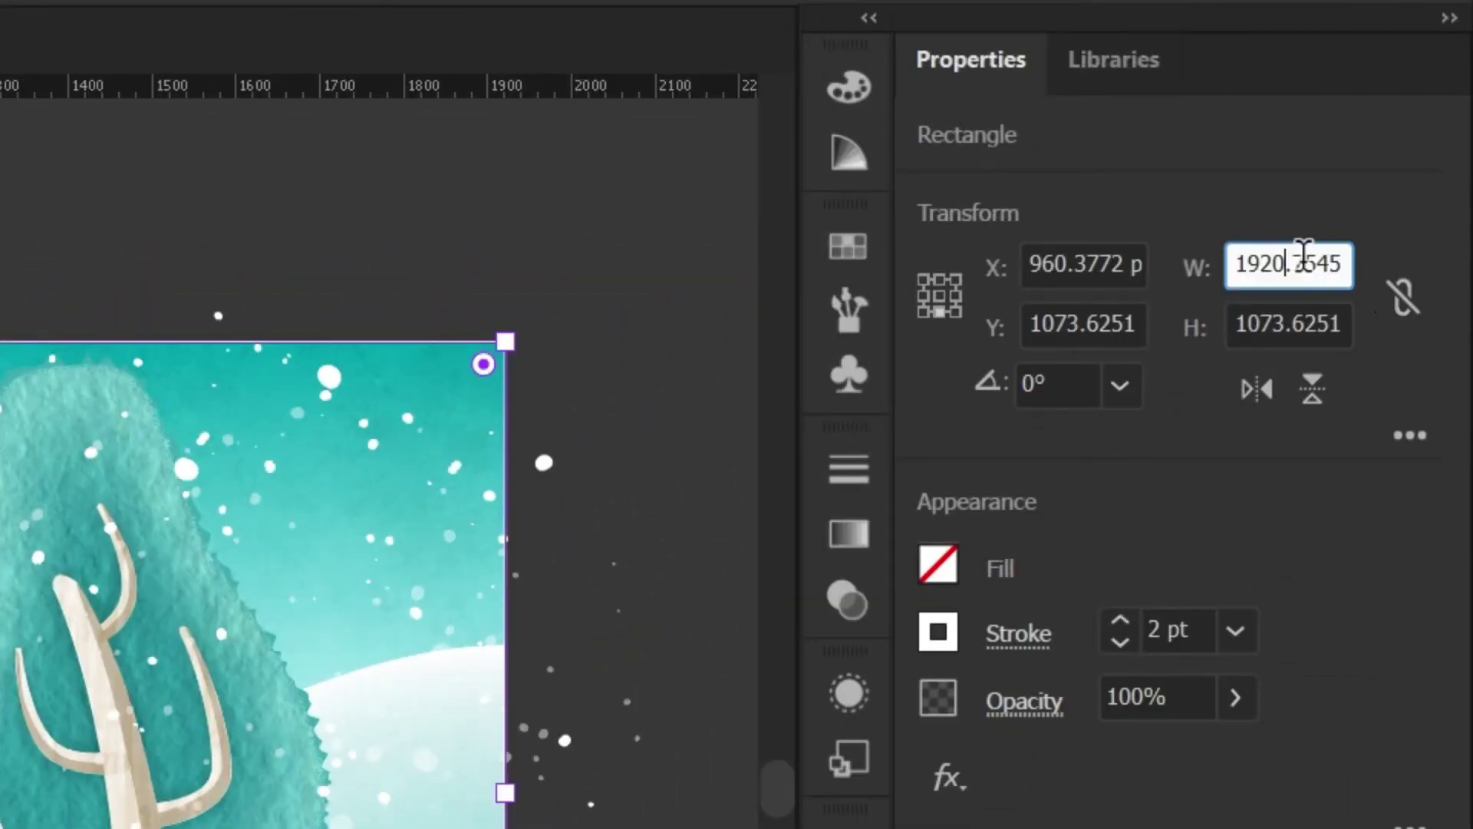
key("ctrl+a")
type("1920")
left_click(1289, 320)
key("ctrl+a")
type("1080")
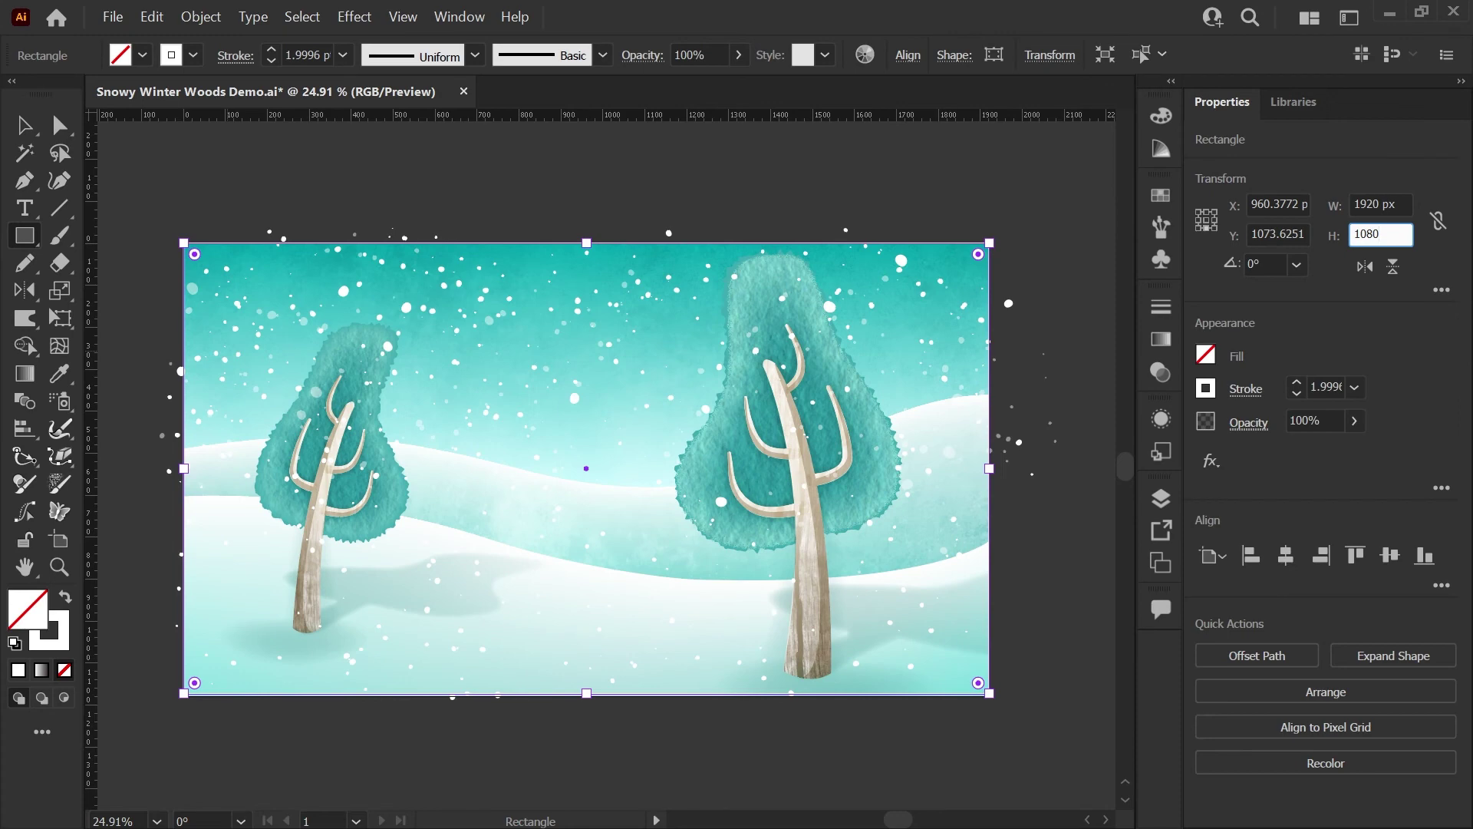
key("Return")
left_click(1286, 555)
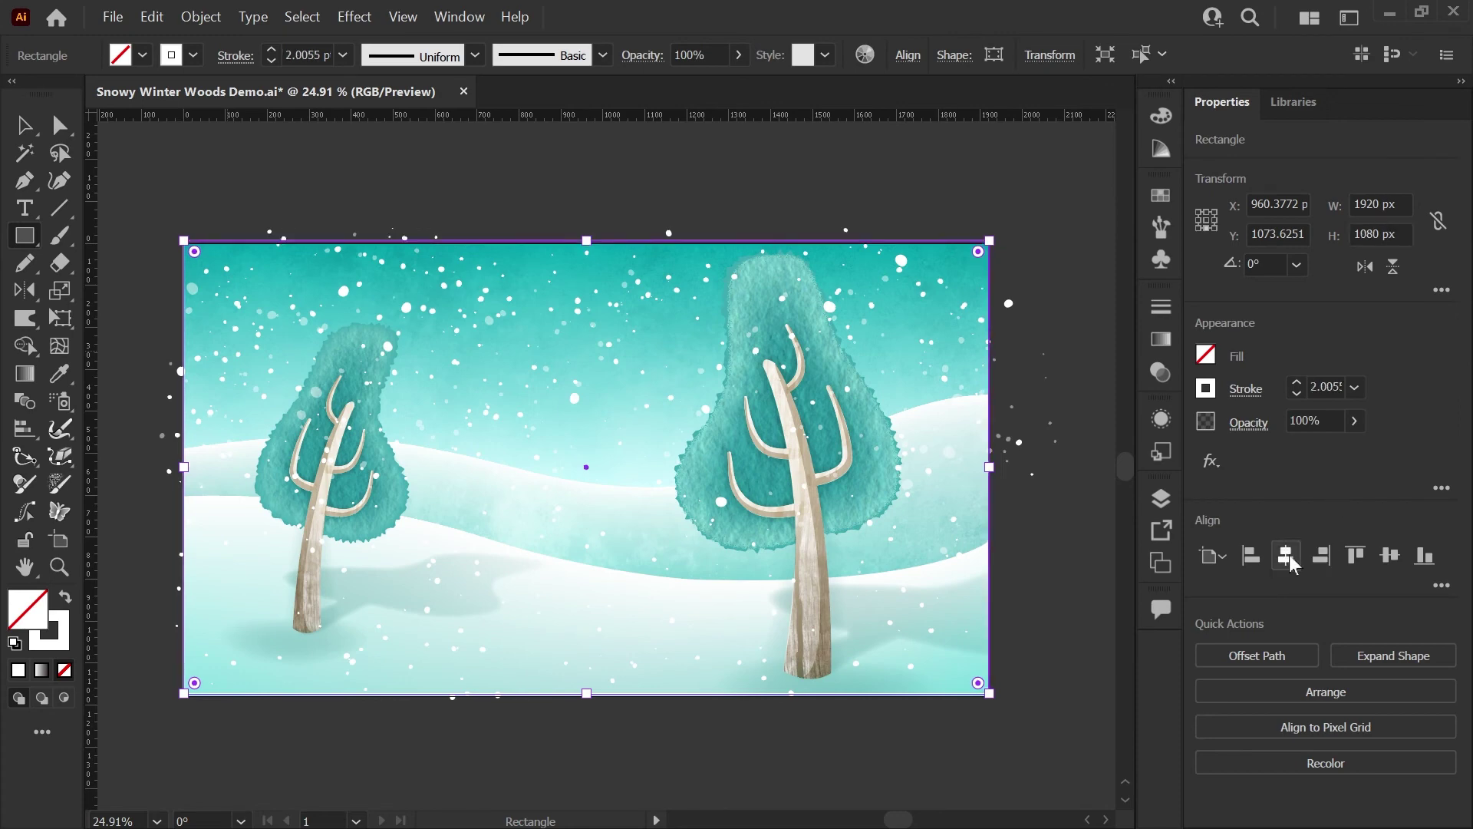
left_click(1390, 559)
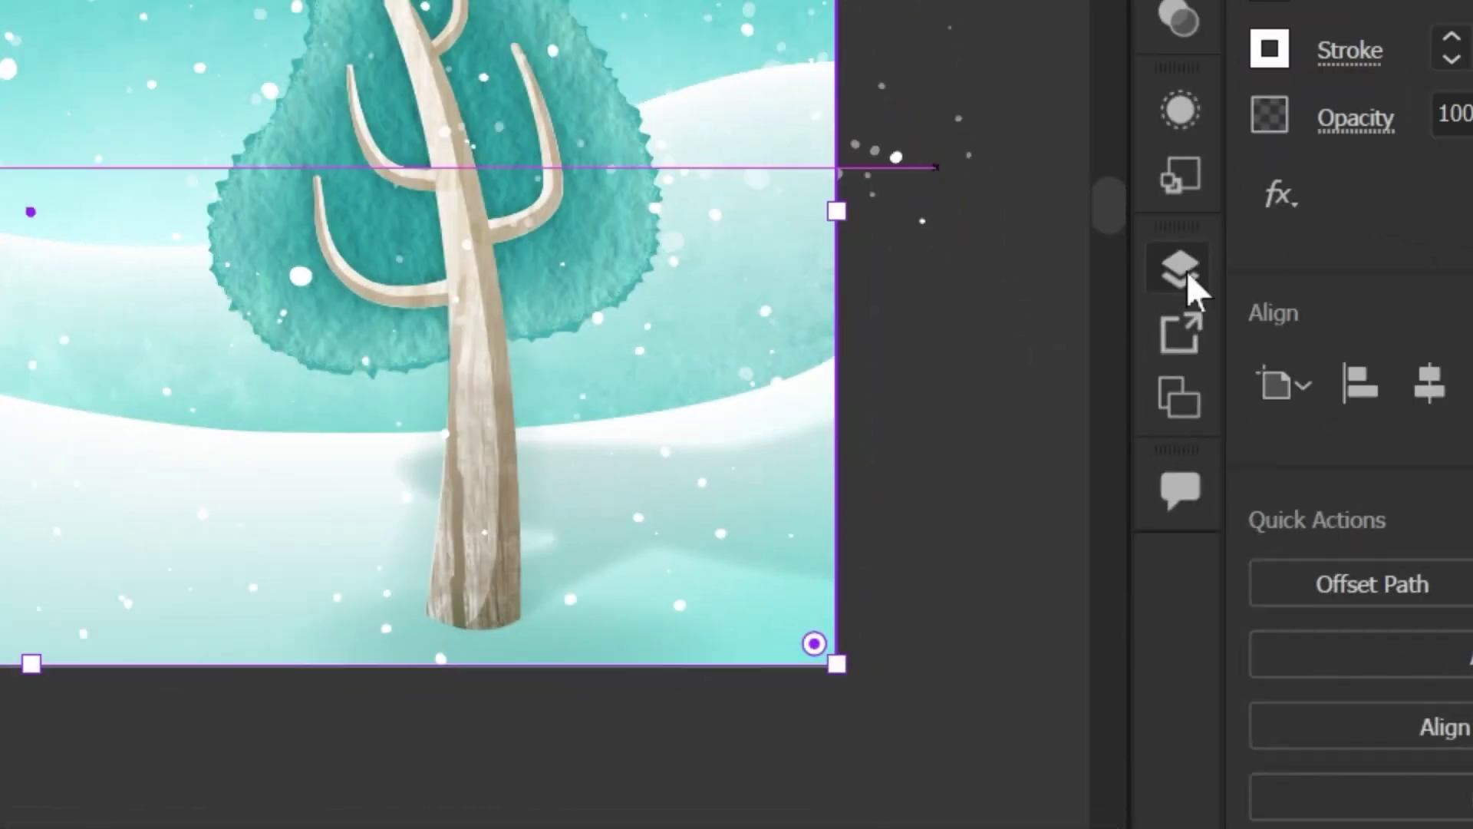
Select the rectangle and snow group on the Snow layer and make a clipping mask with Ctrl+7
left_click(1161, 498)
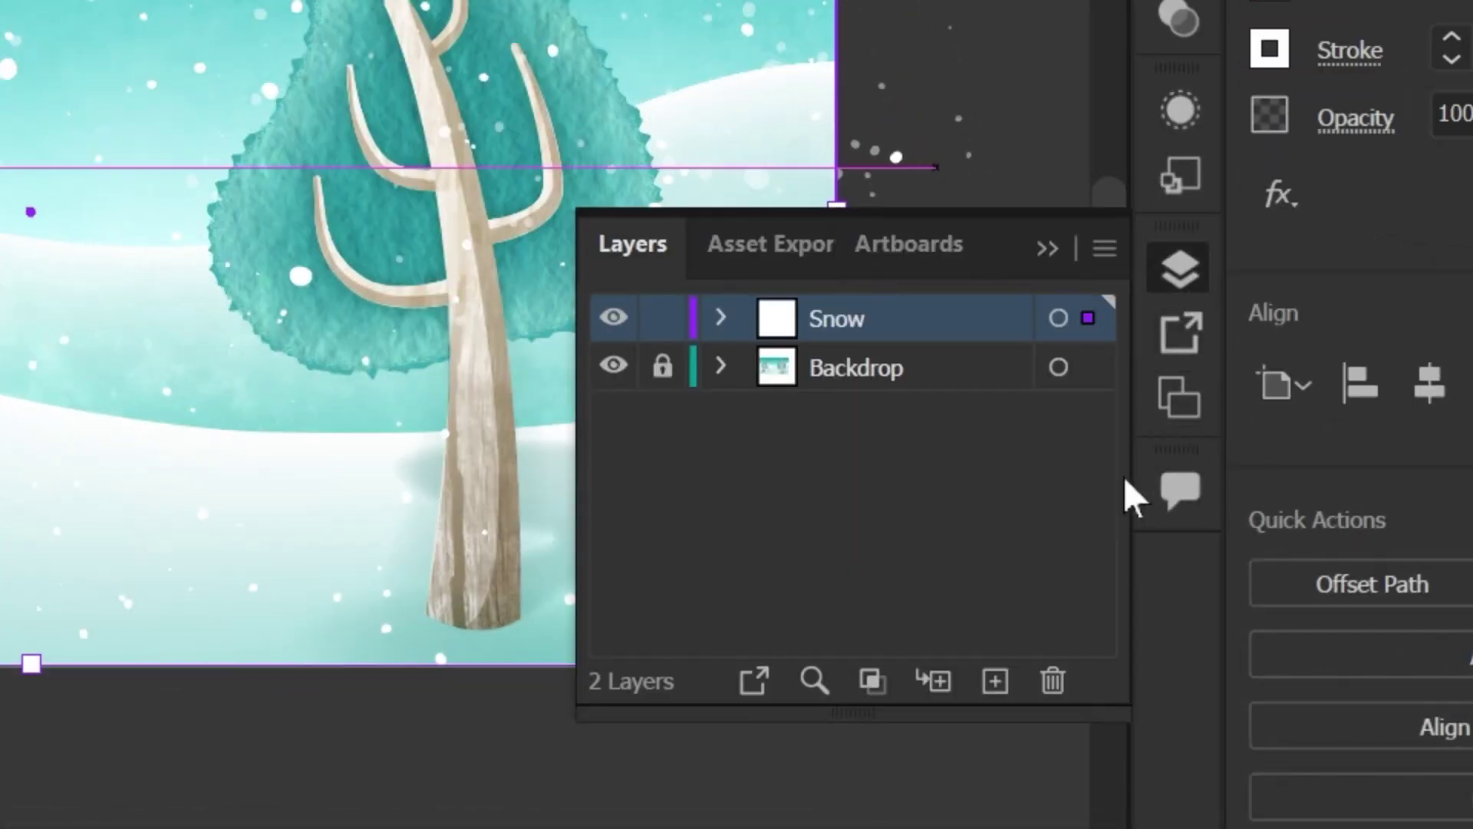
left_click(722, 317)
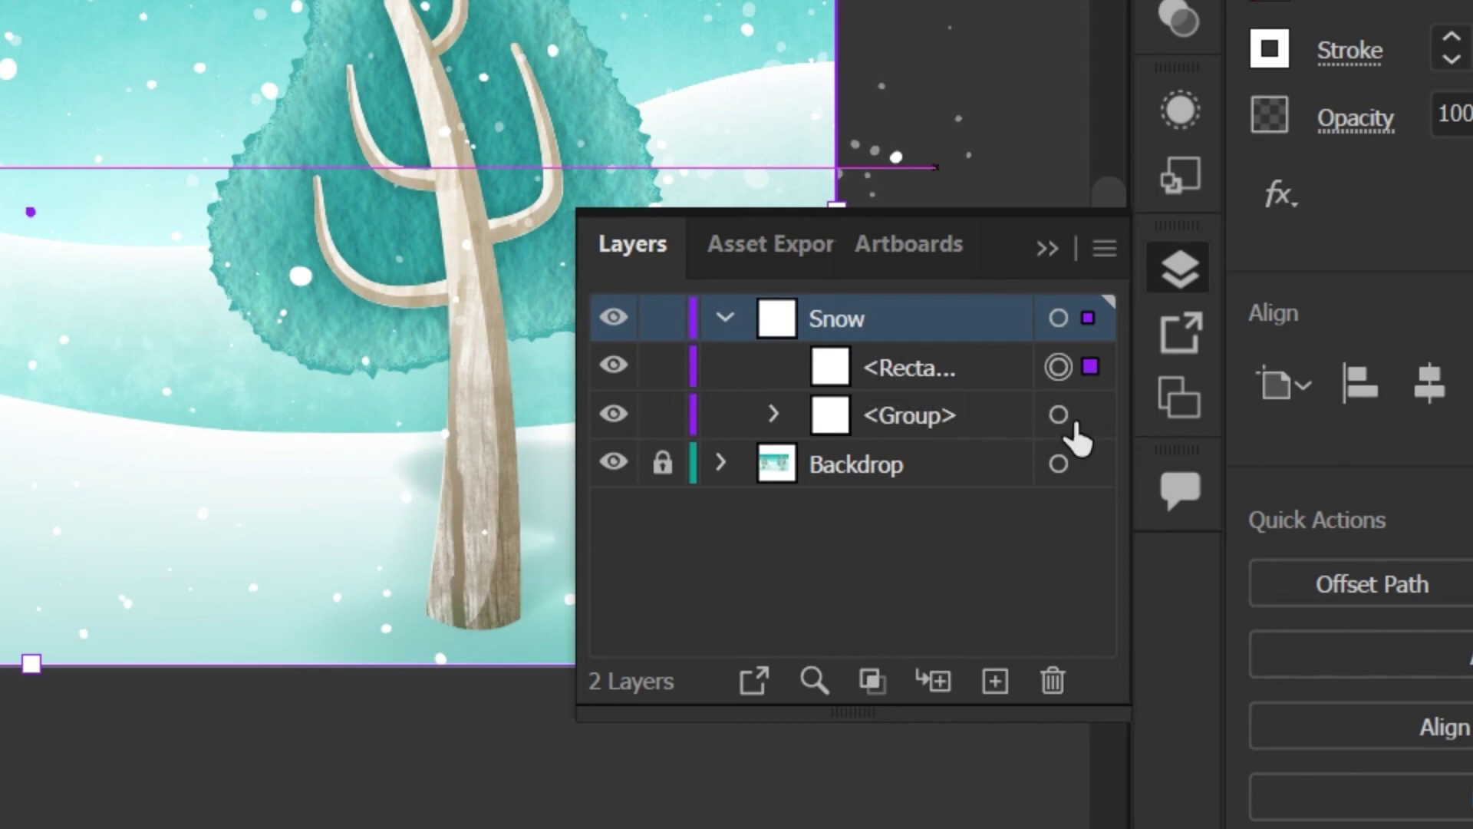
left_click(1059, 318)
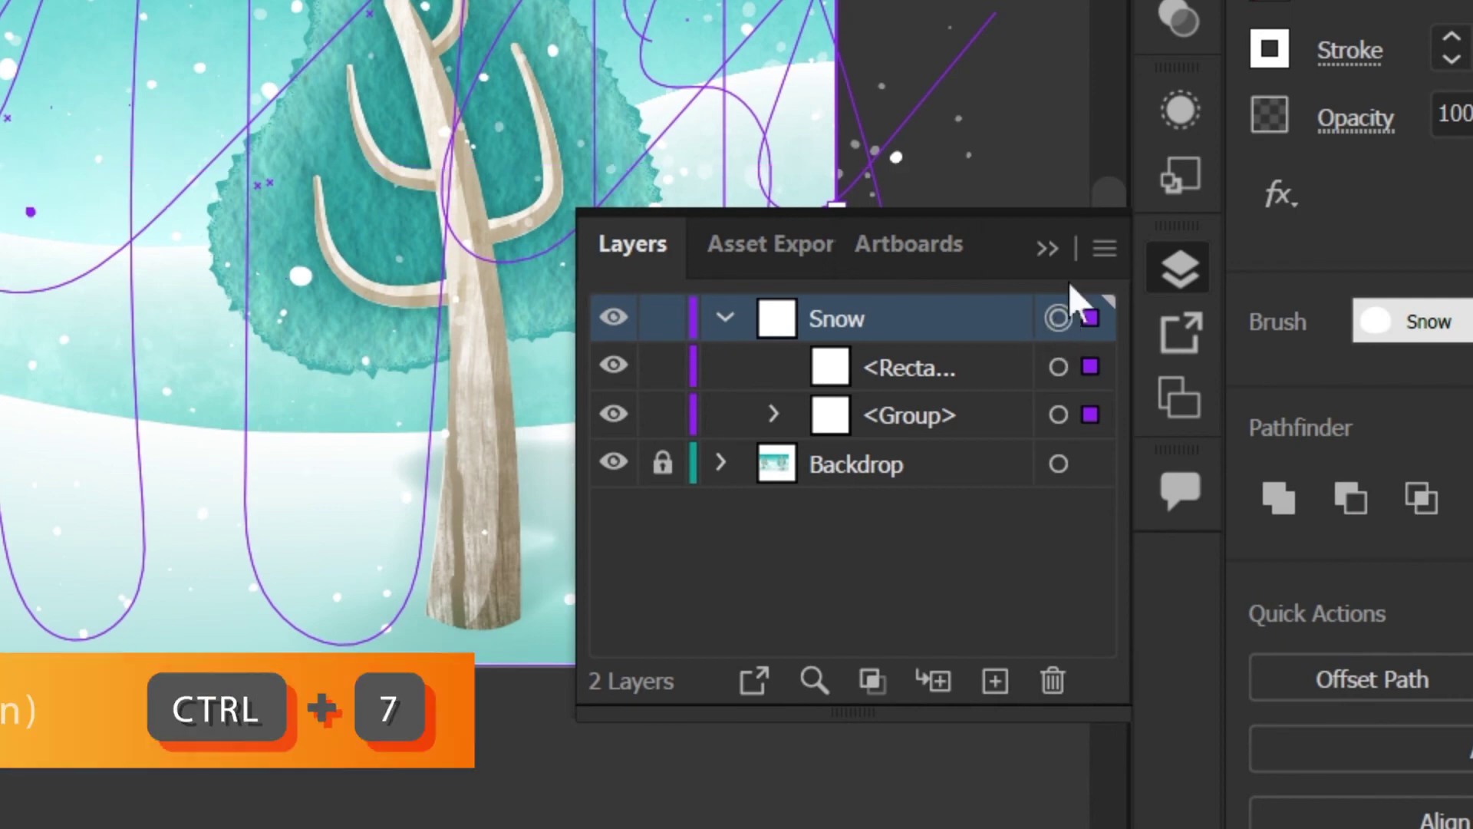
key("ctrl+7")
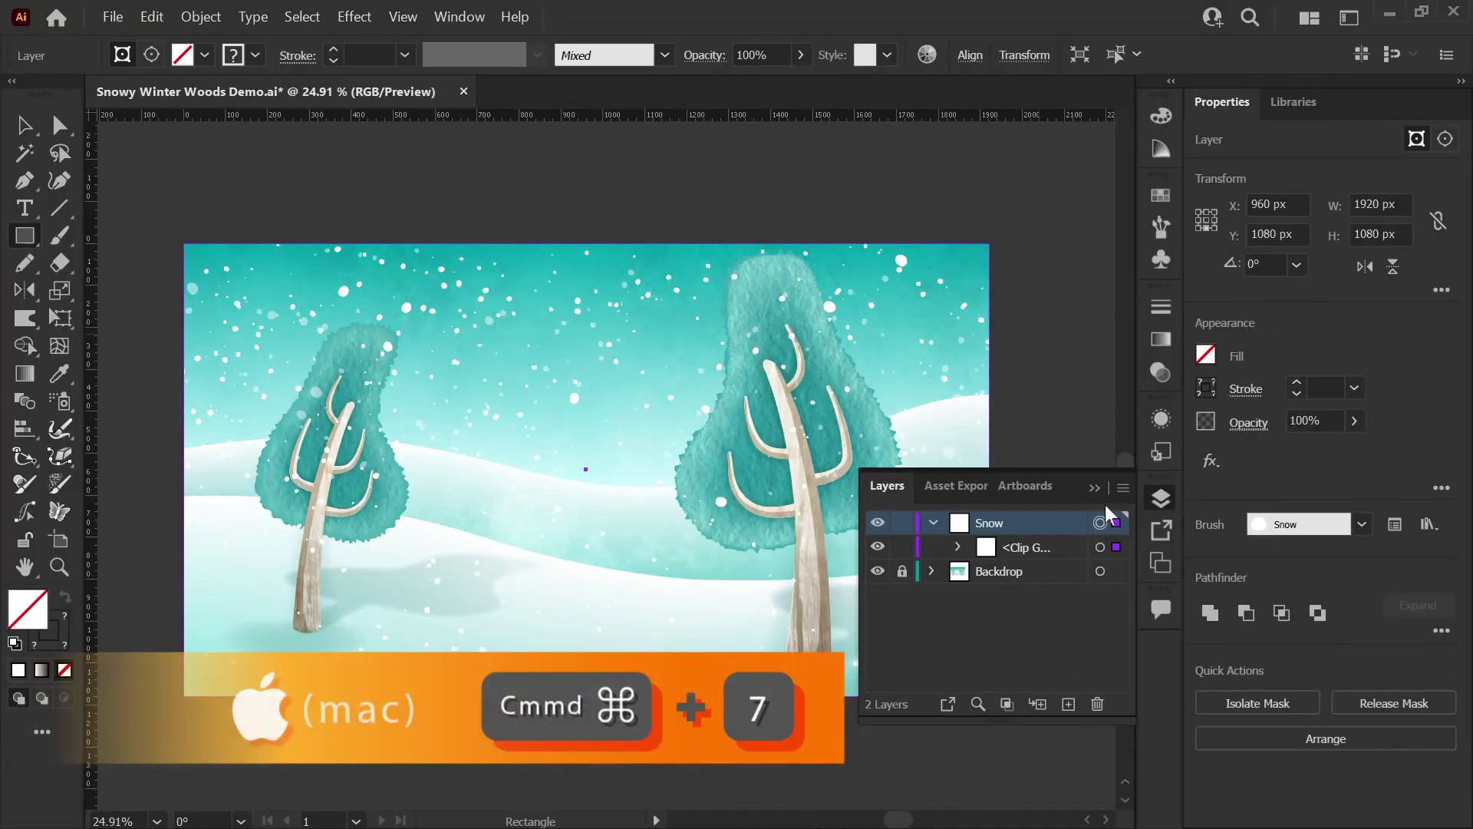
left_click(1161, 499)
left_click(200, 16)
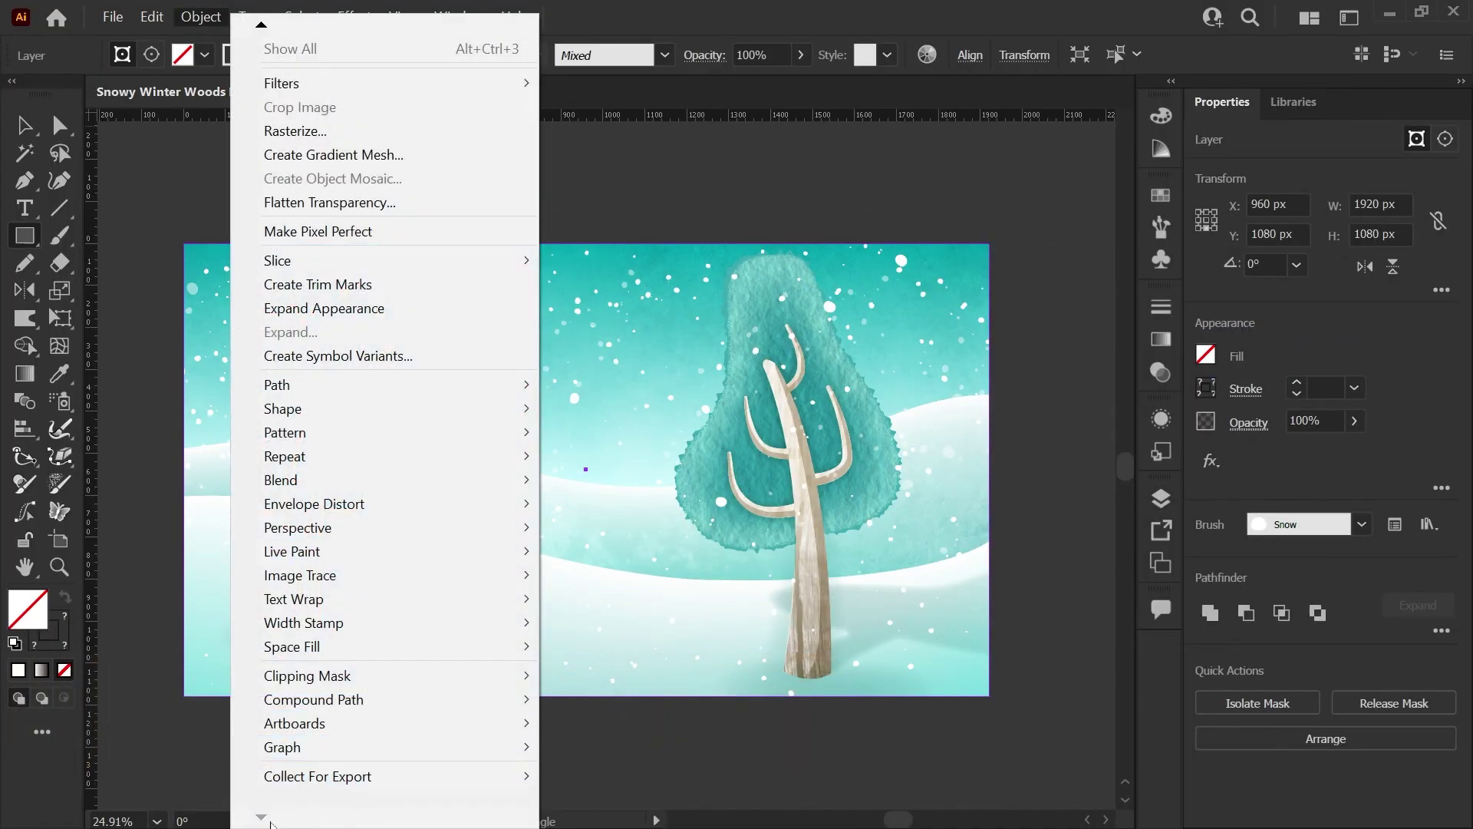
mouse_move(394, 676)
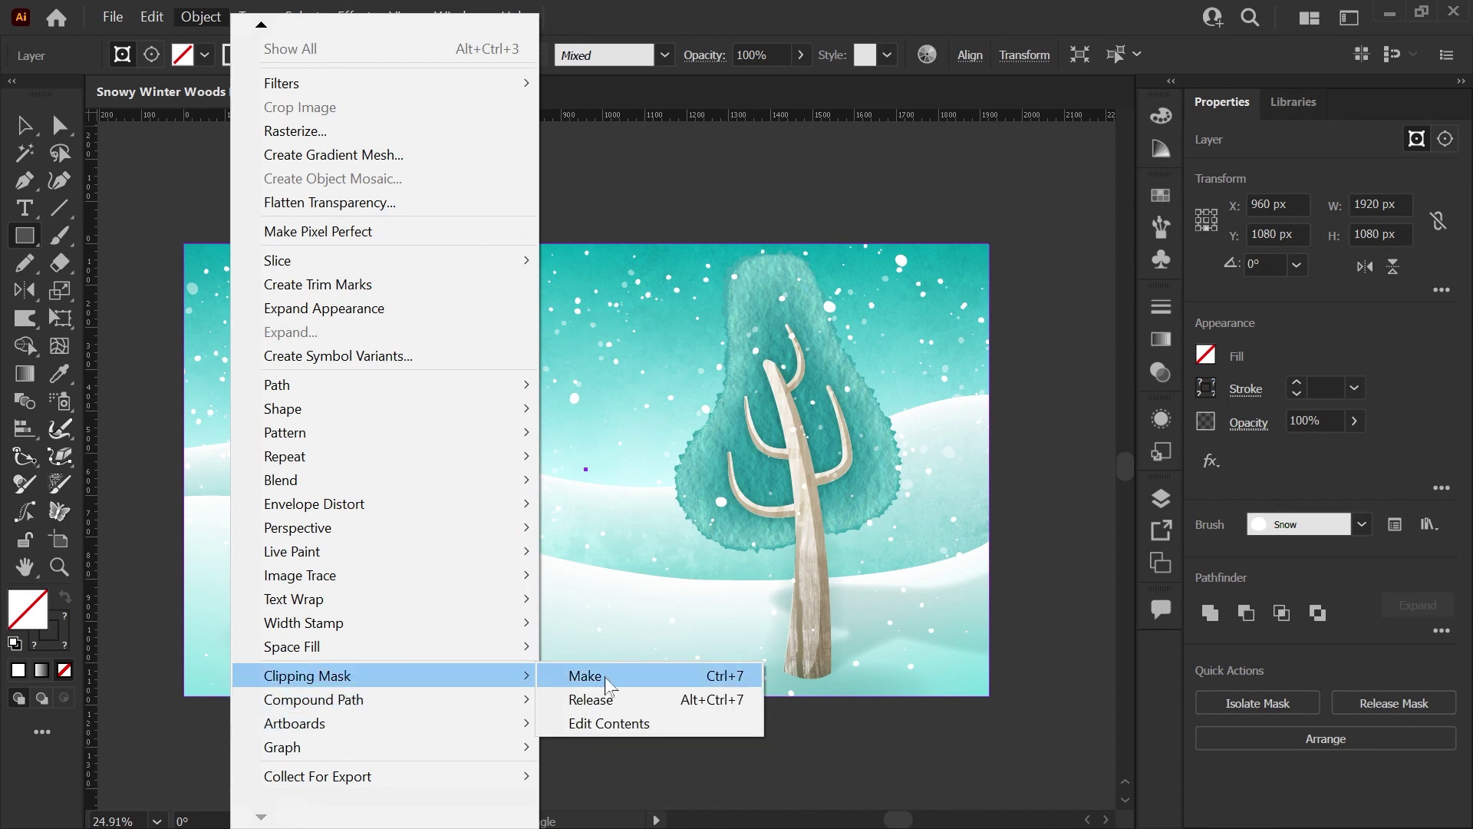
left_click(1029, 586)
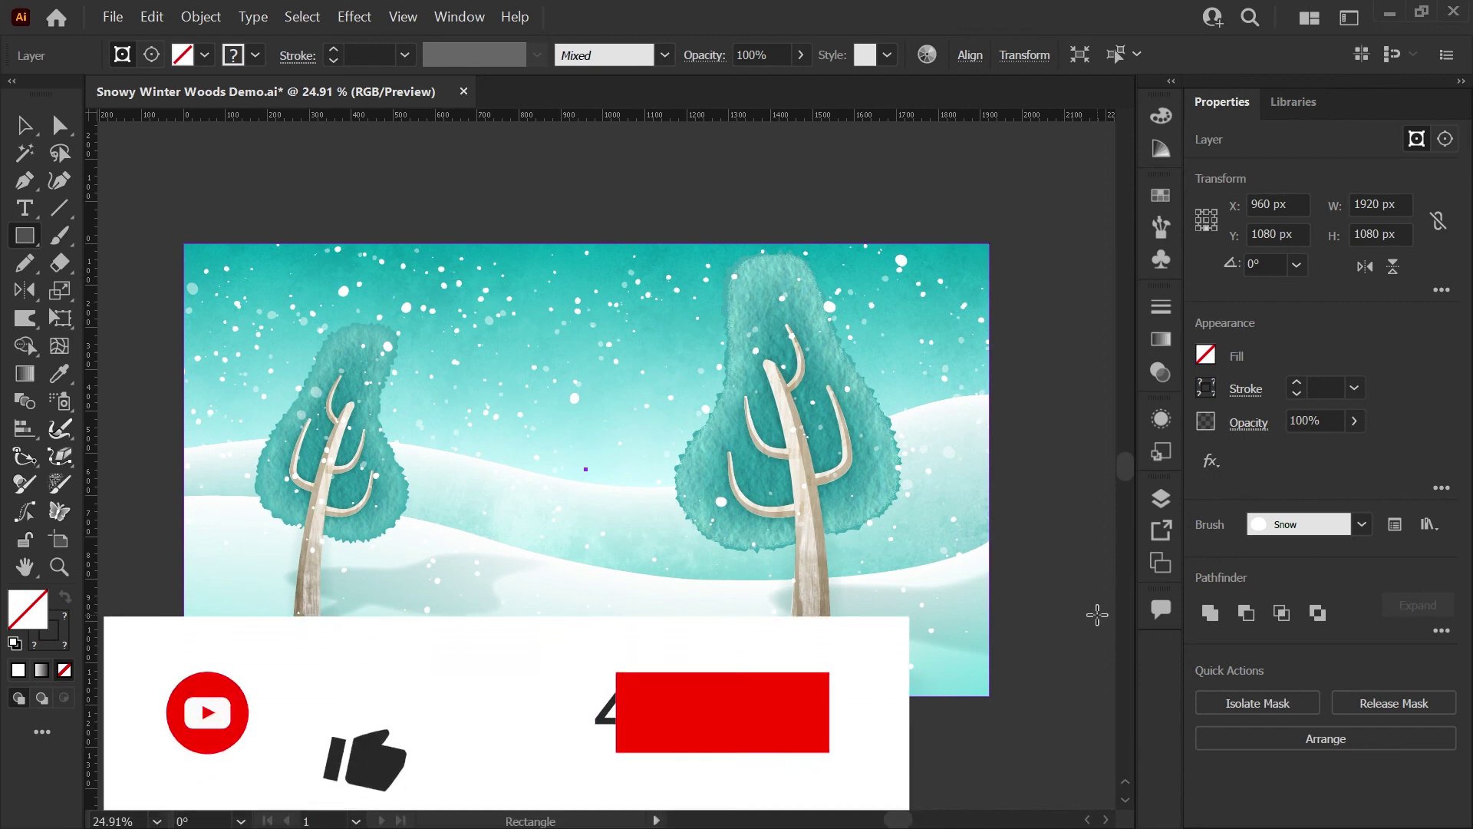
Use the Selection Tool and Ctrl+Shift+A to clear the selection from the clipped scene
key("v")
key("ctrl+shift+a")
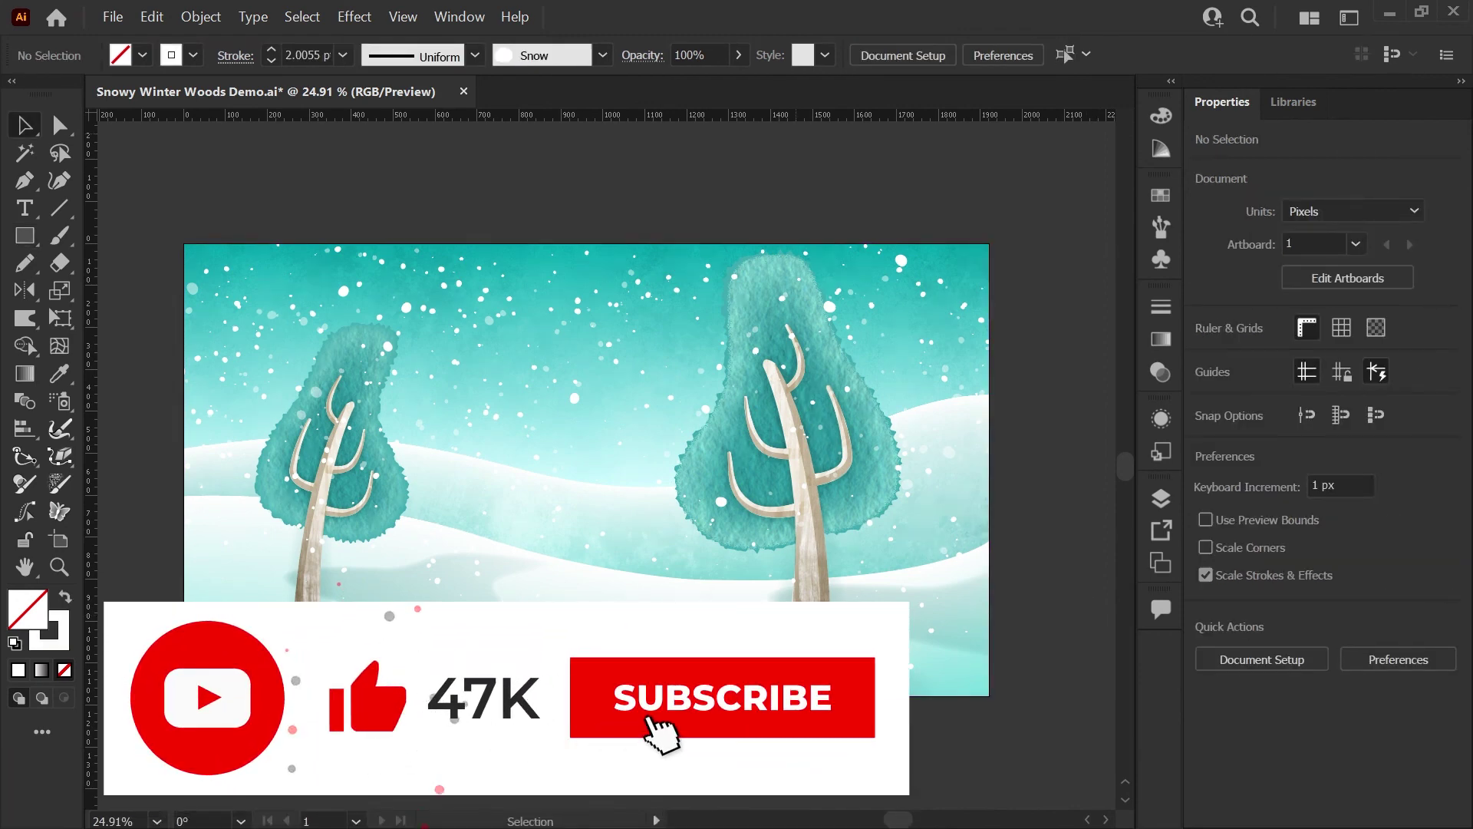